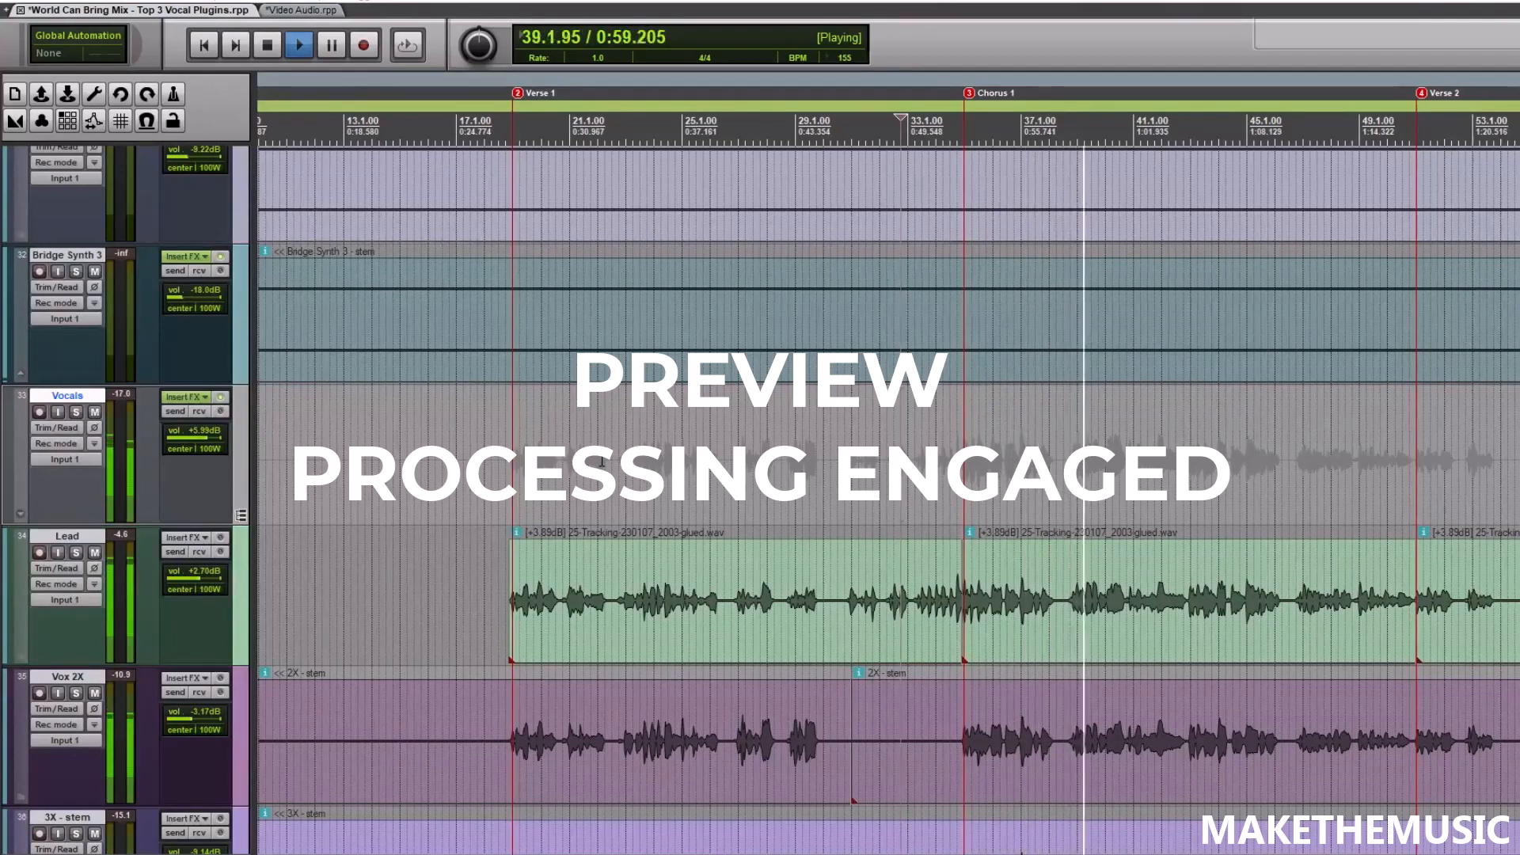
Stop playback and locate the Vocals folder with its lead and doubled vocal tracks in the project
key(space)
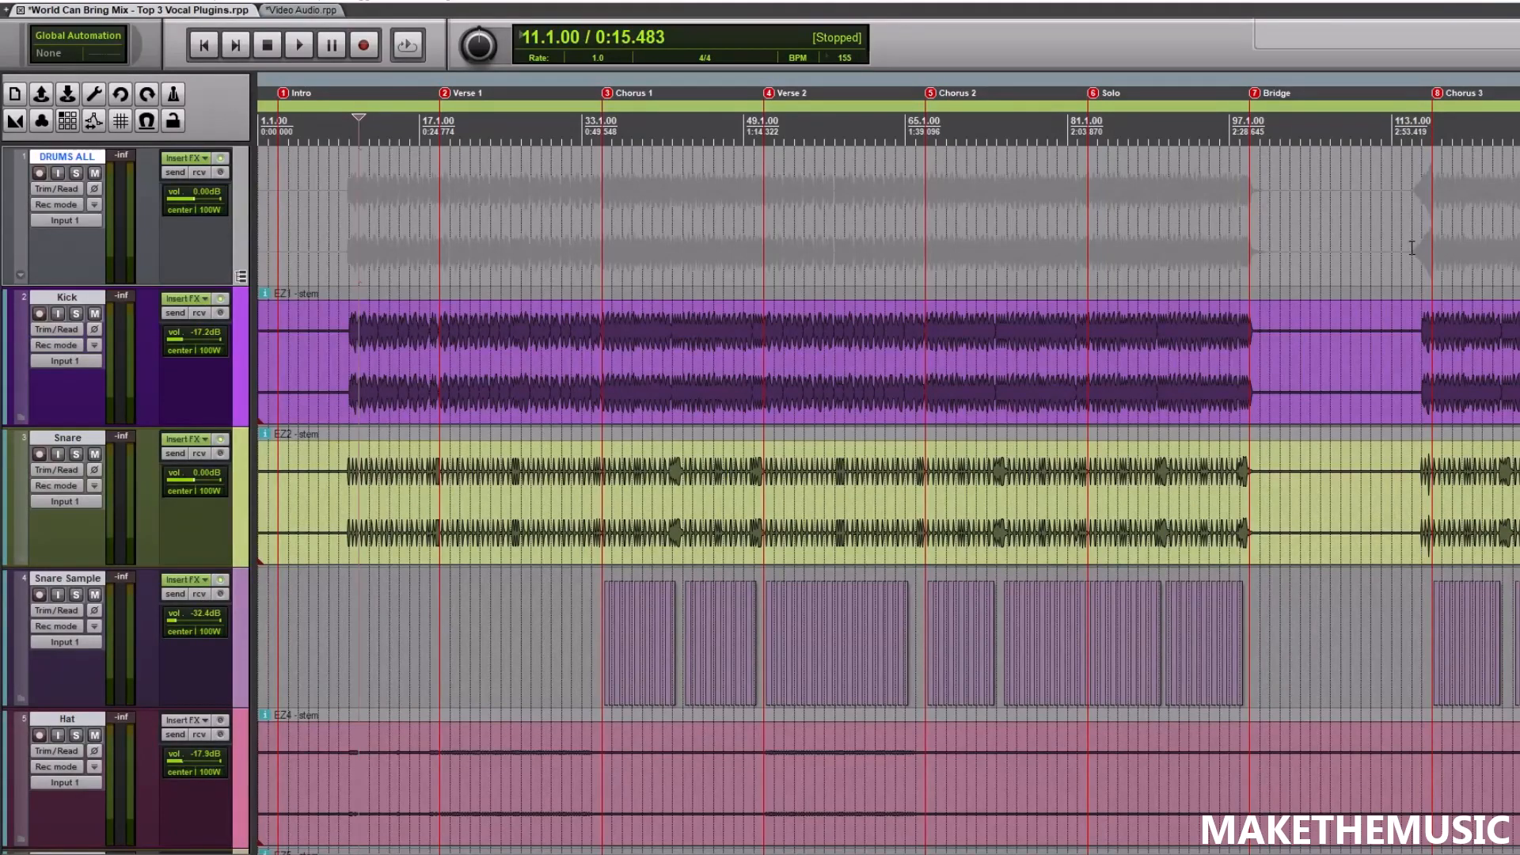
scroll(887, 498, down, 10)
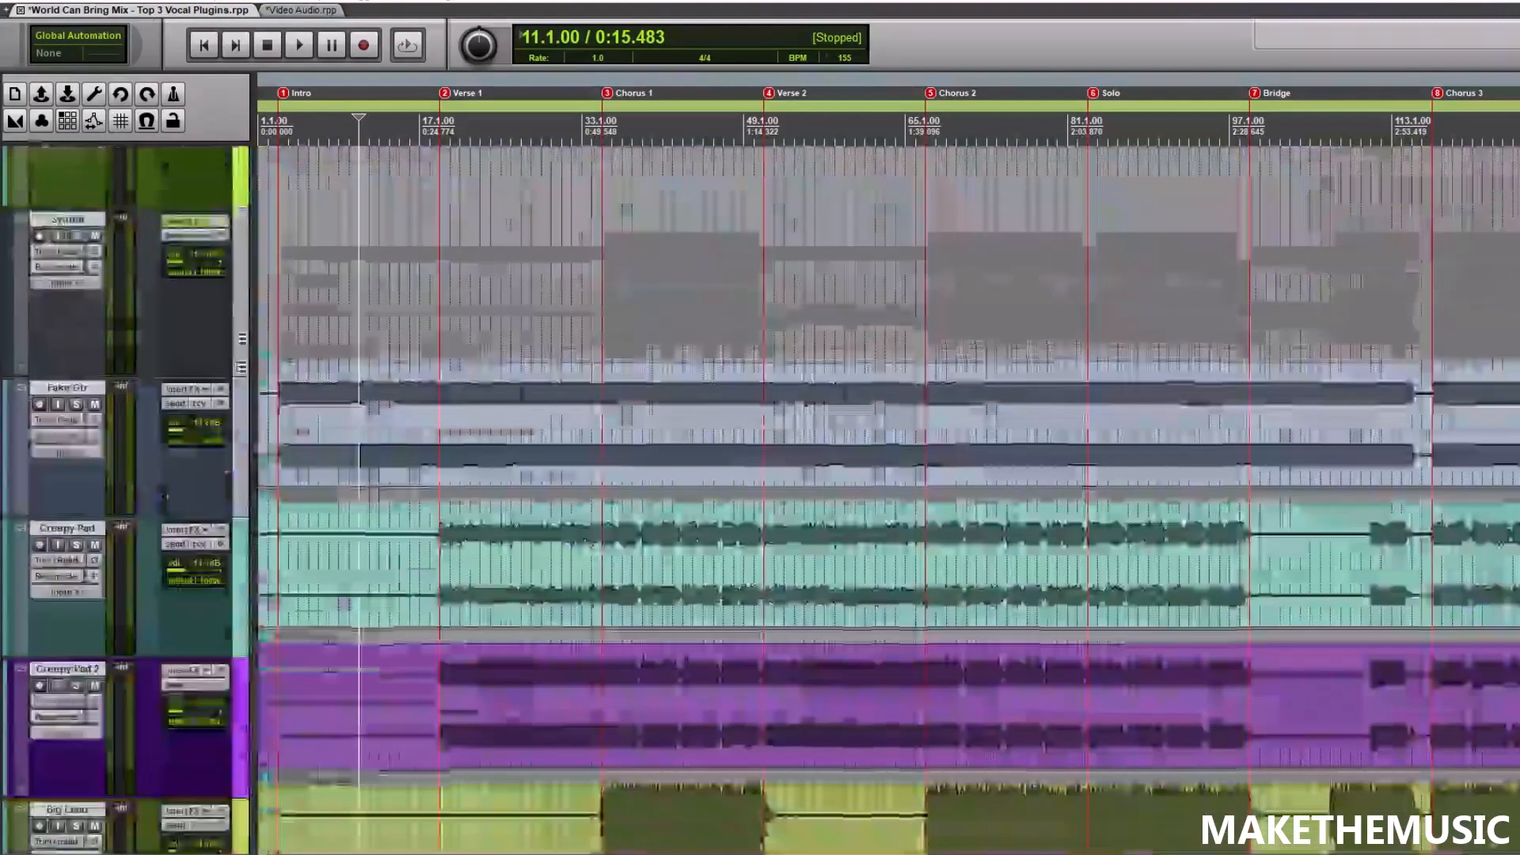
scroll(359, 410, down, 4)
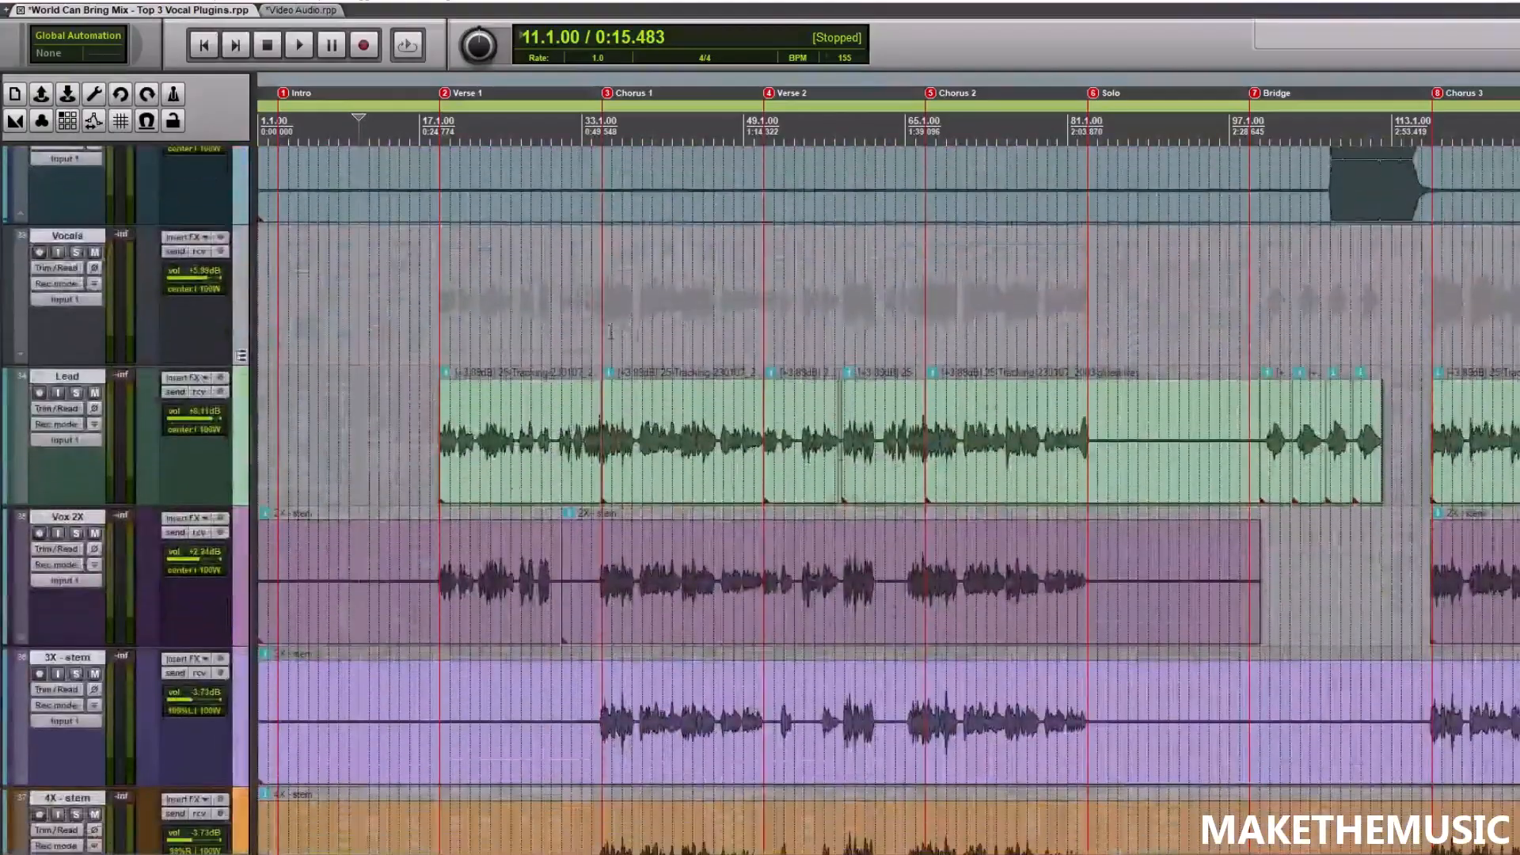
scroll(614, 303, down, 2)
scroll(614, 303, up, 3)
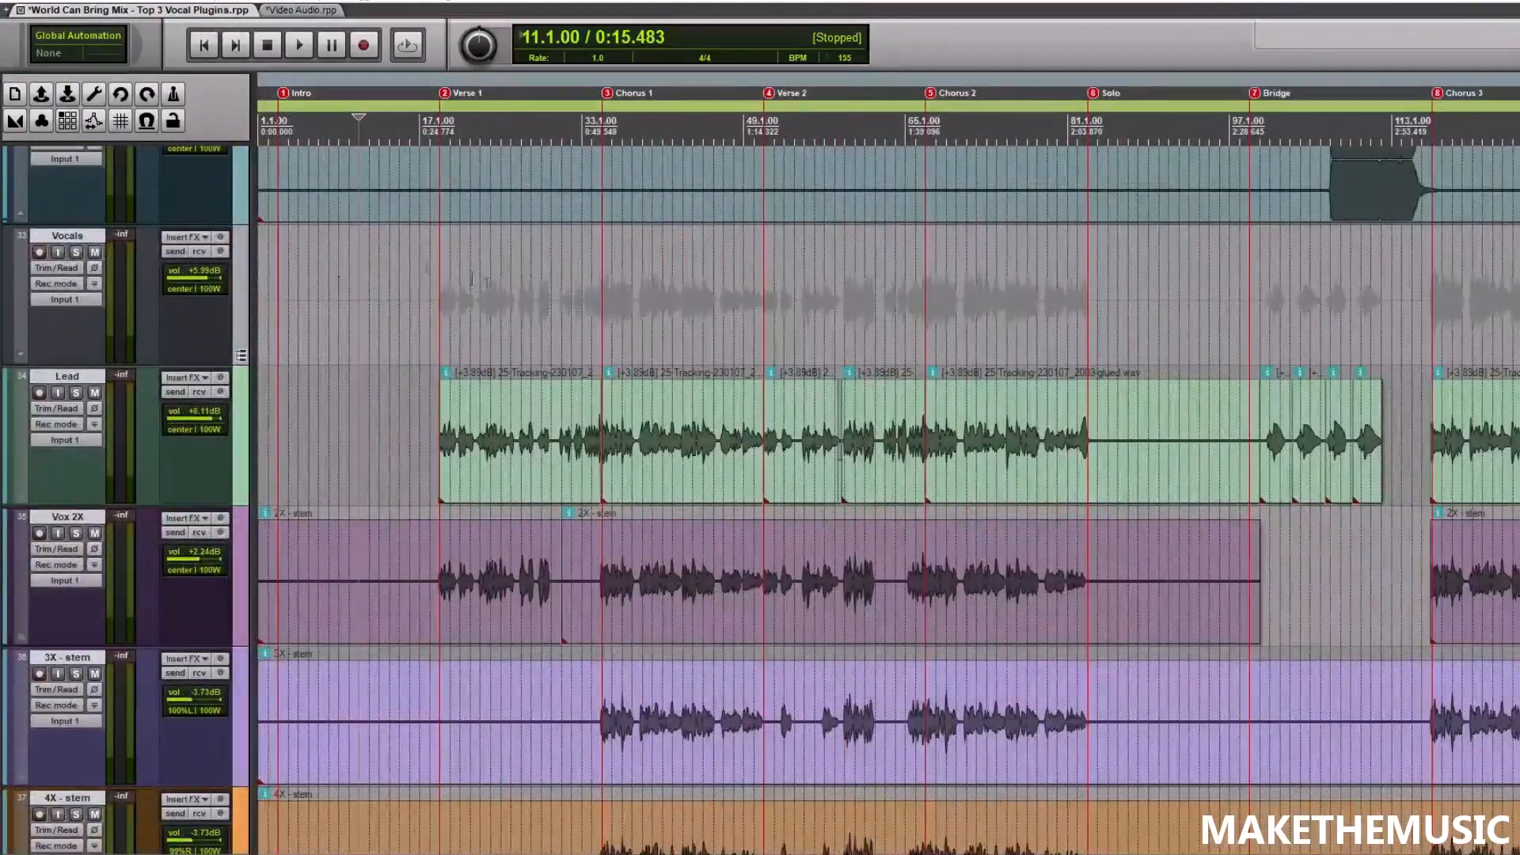
scroll(394, 287, down, 1)
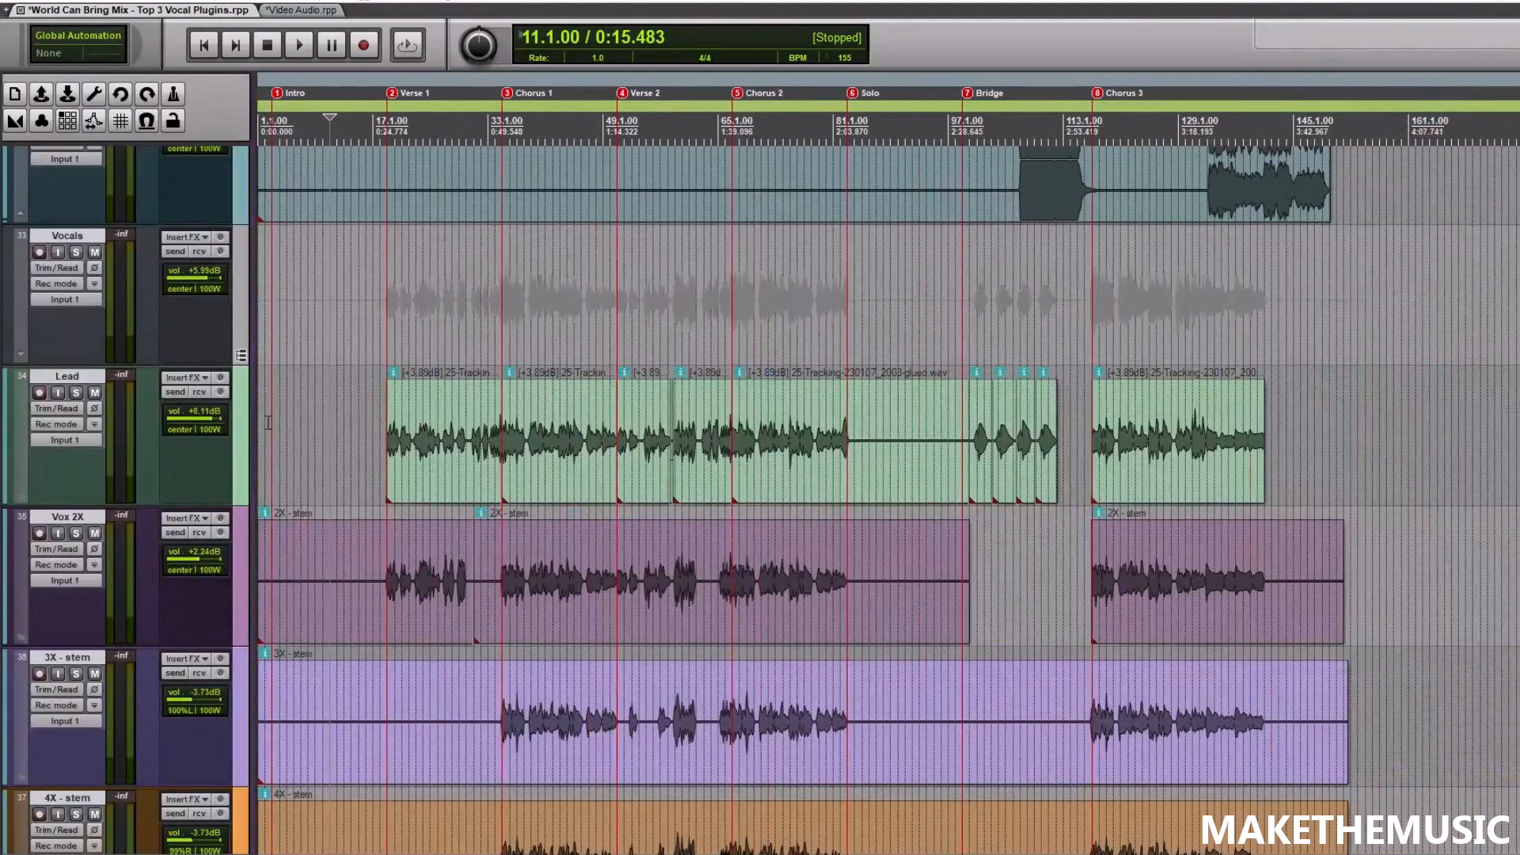
Select the Vocals track and listen to the opening of Verse 1 from bar 18.3
click(244, 294)
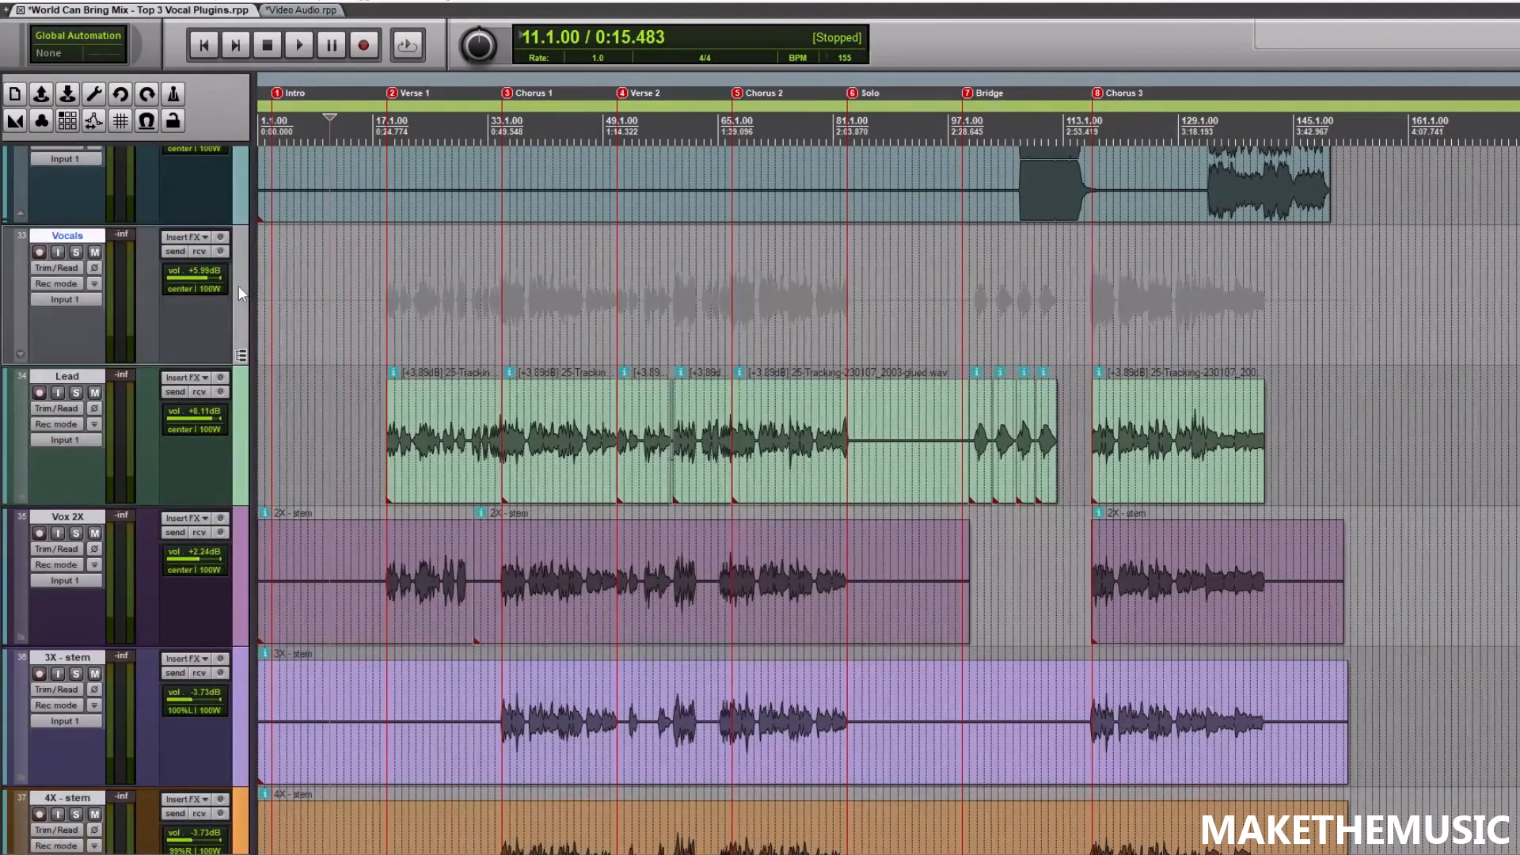
click(396, 323)
scroll(551, 334, up, 4)
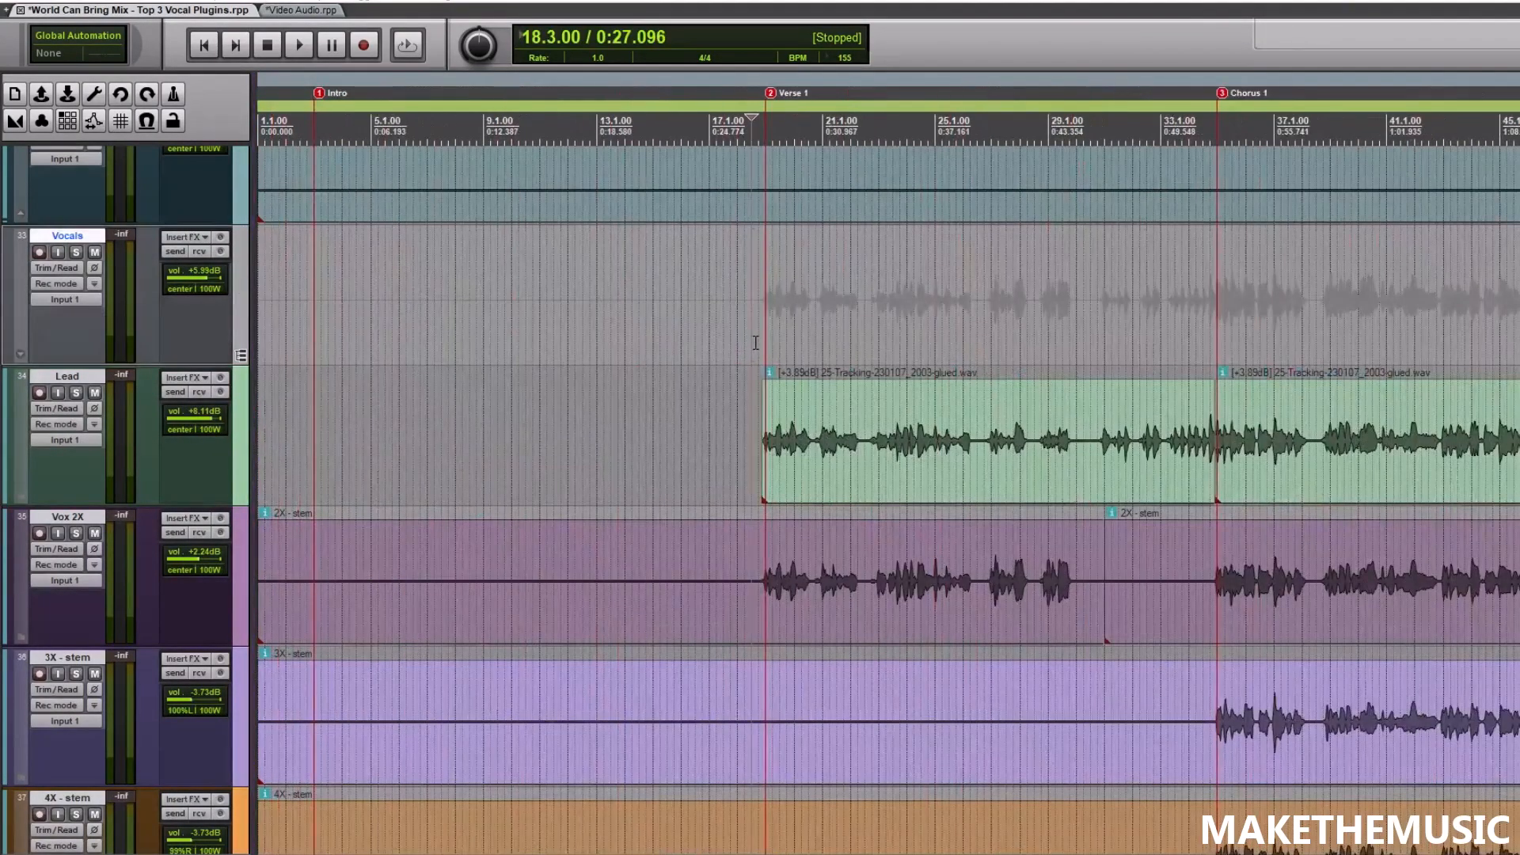
scroll(756, 340, up, 1)
scroll(774, 329, down, 3)
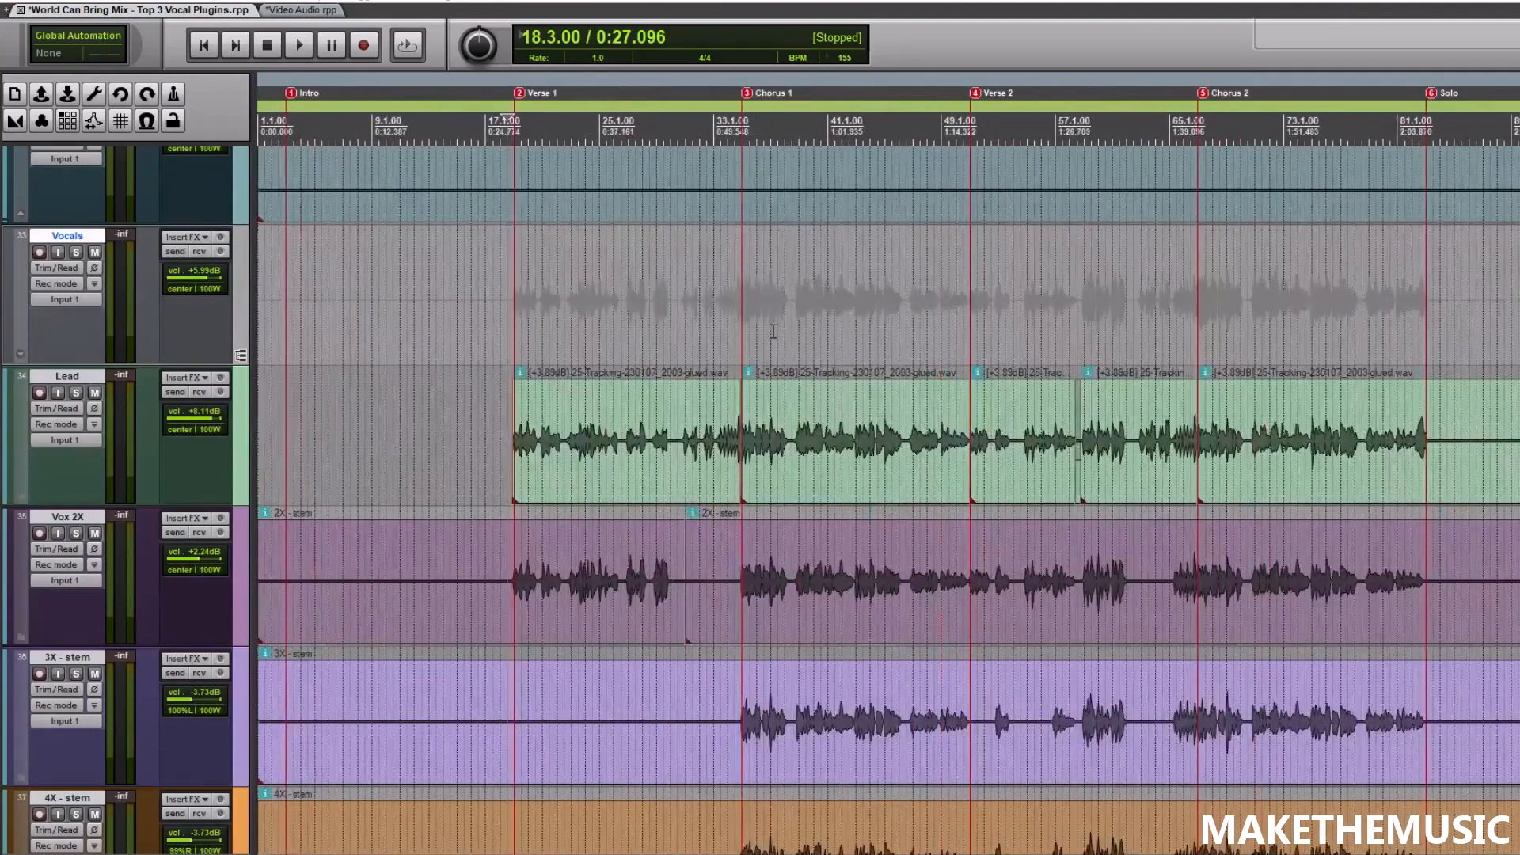
scroll(774, 332, up, 4)
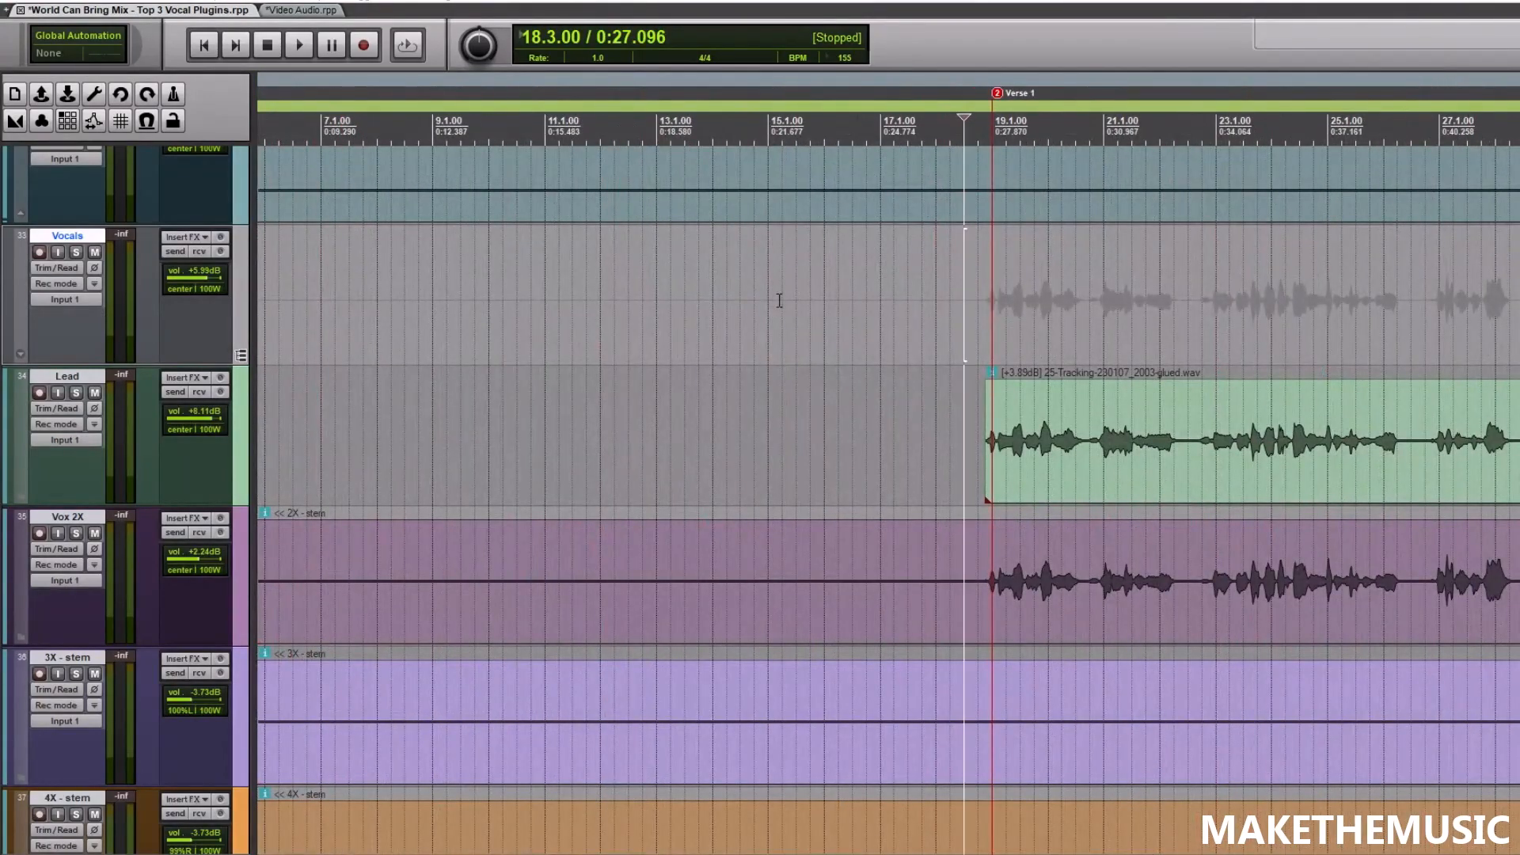
key(space)
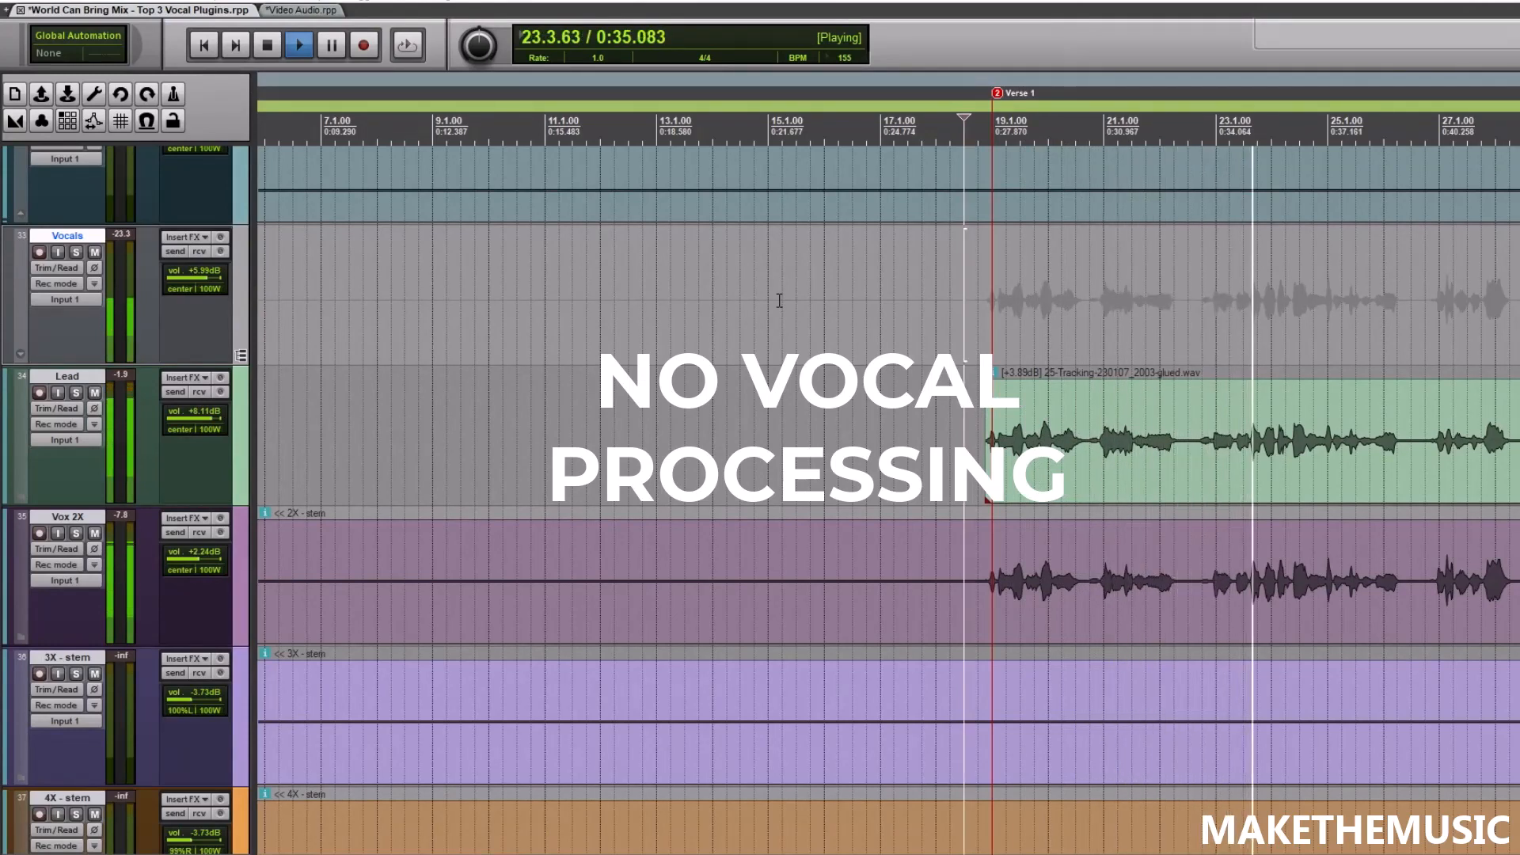
scroll(953, 309, down, 5)
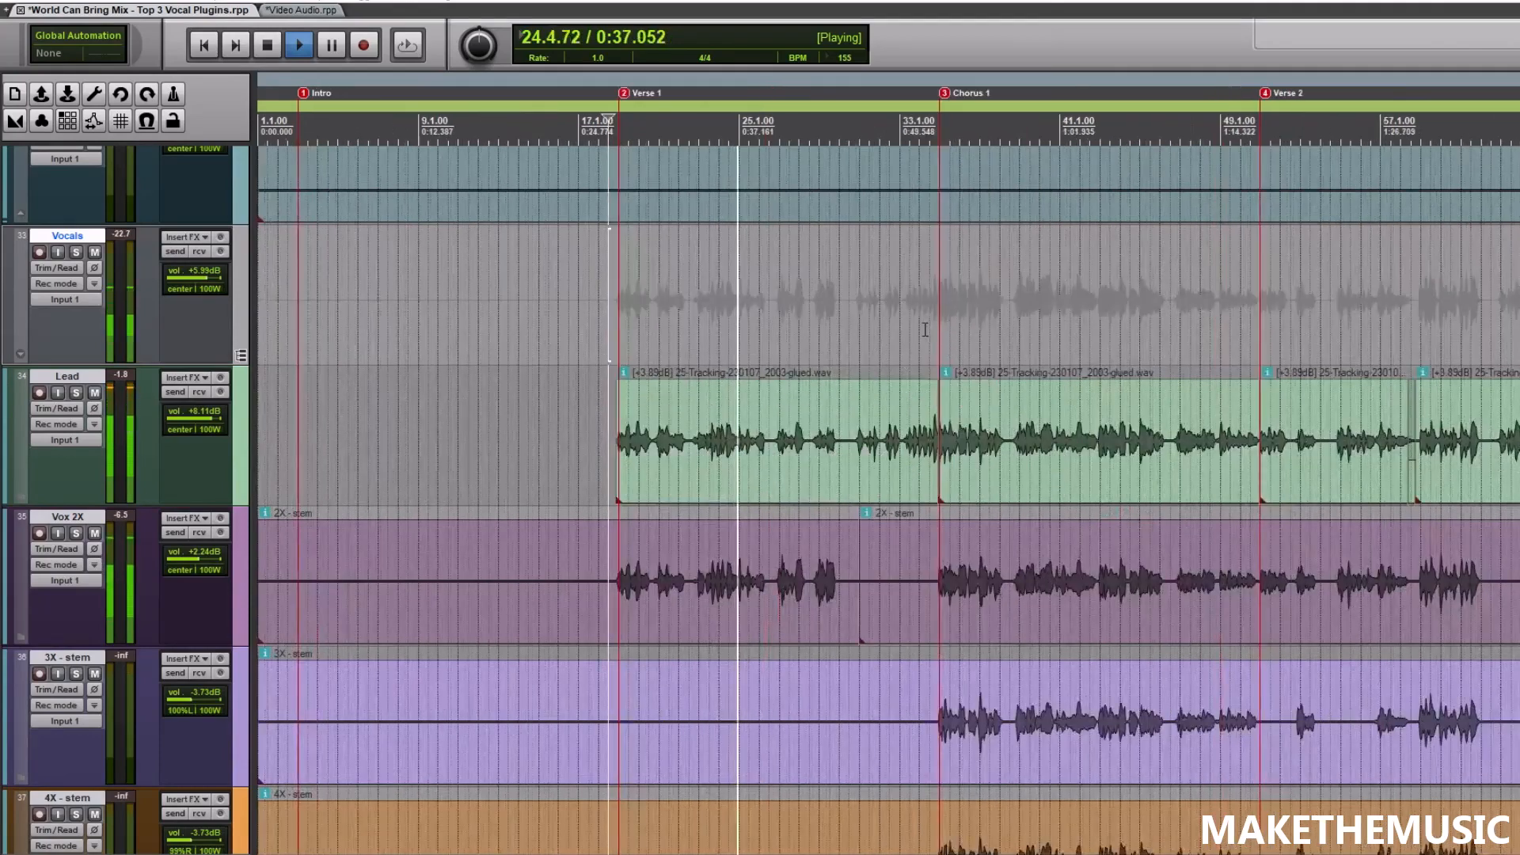
key(space)
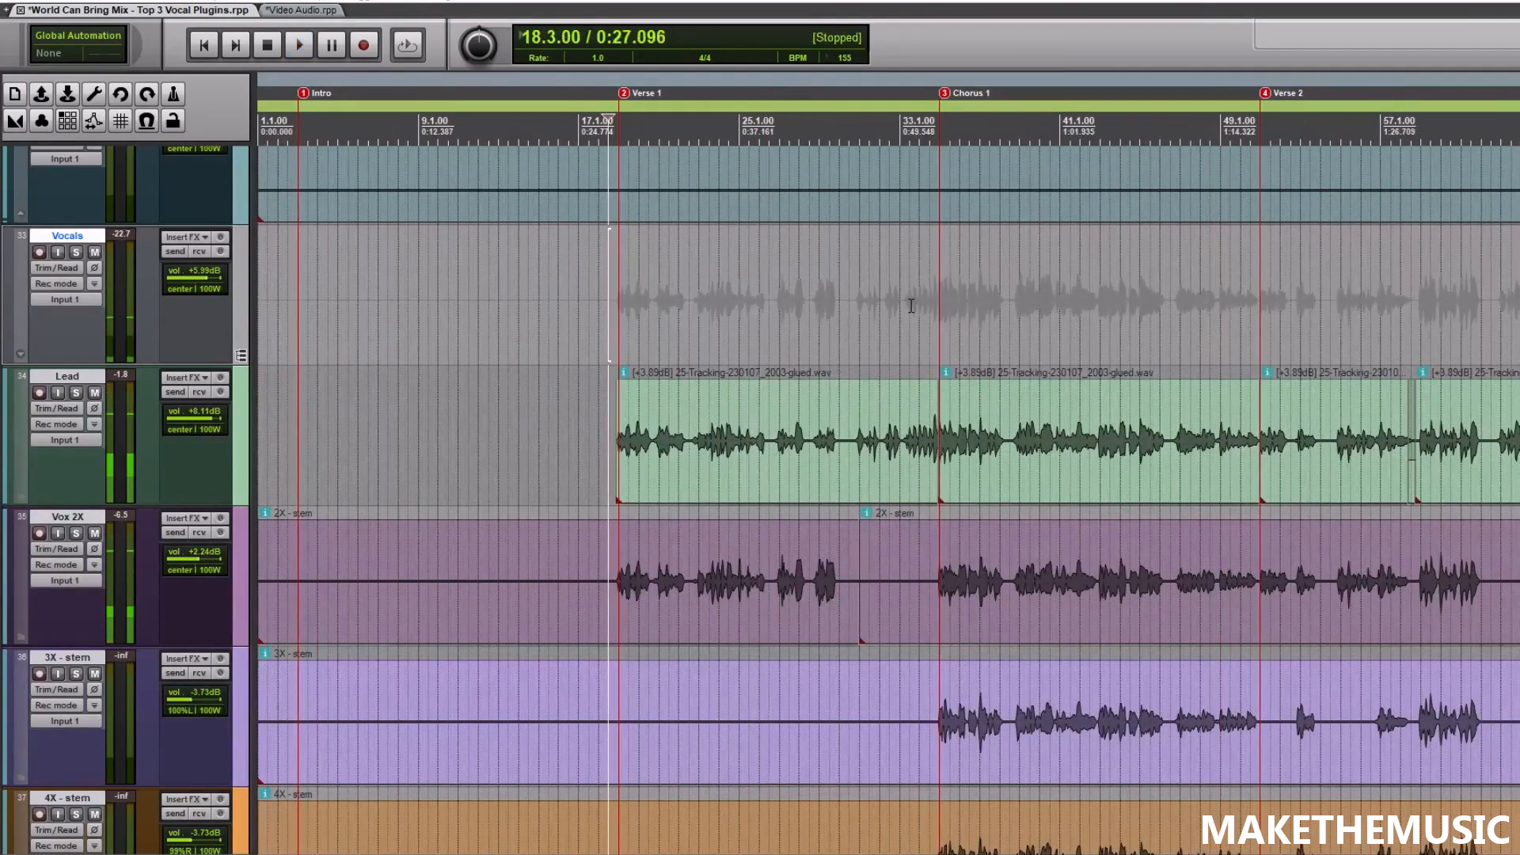
Listen to the unprocessed vocals going into Chorus 1 from bar 34.1
click(926, 293)
scroll(934, 297, up, 4)
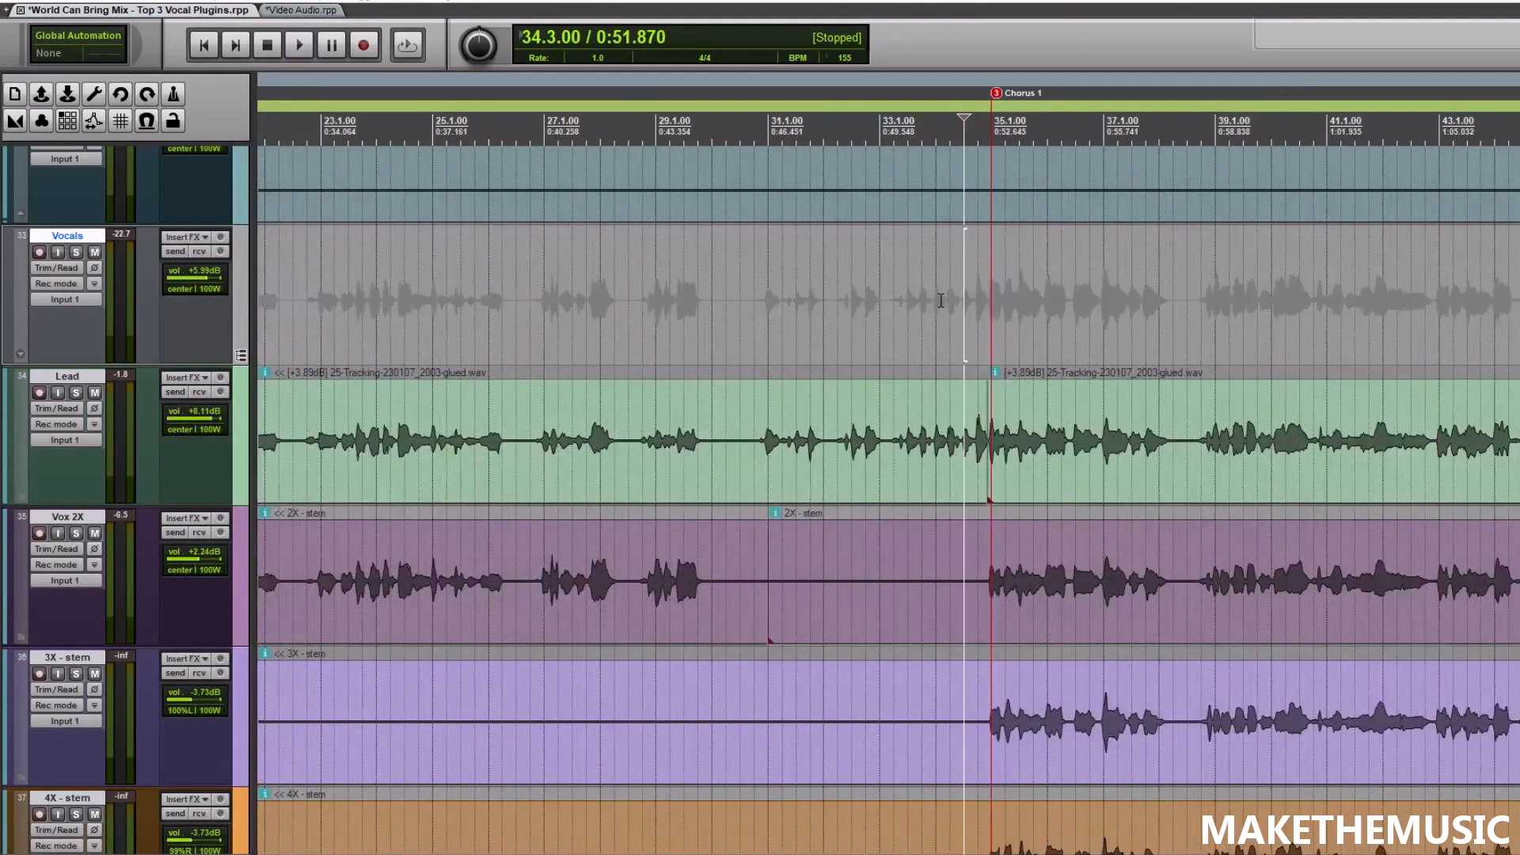
click(943, 301)
key(space)
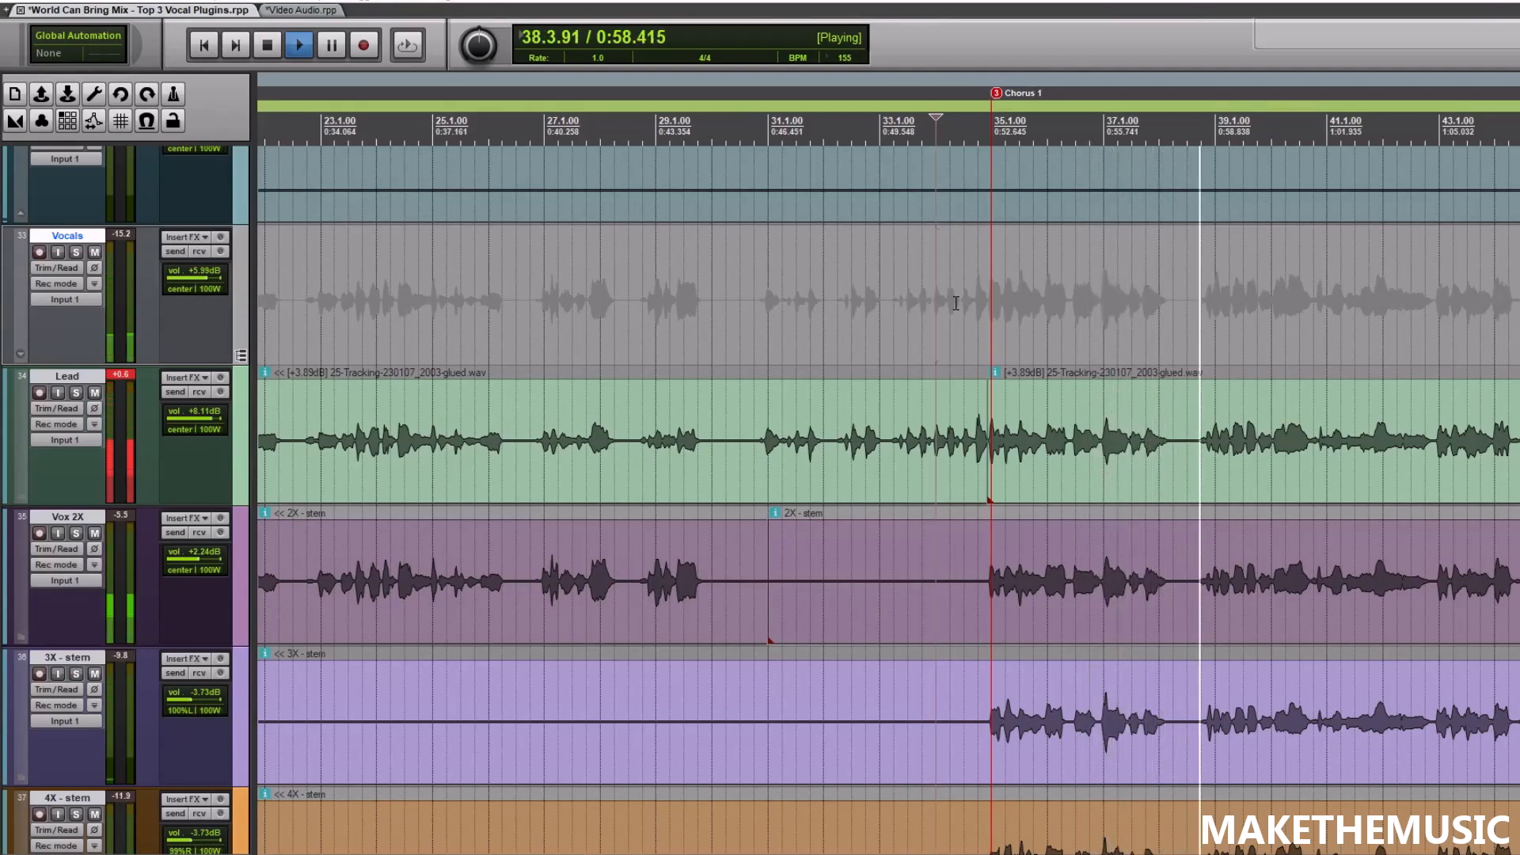
key(space)
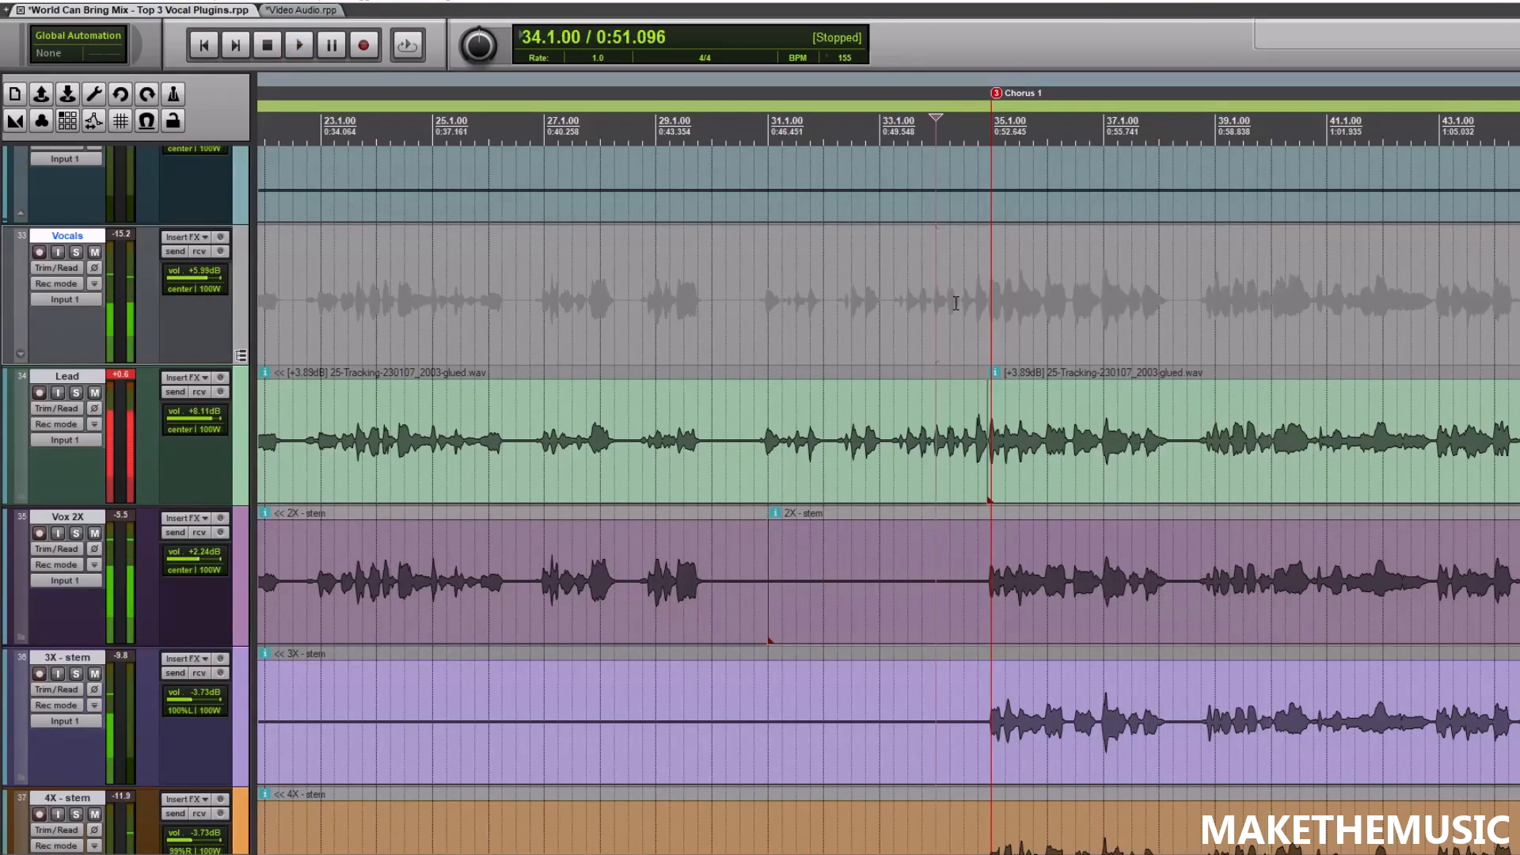
Place the edit cursor at bar 33.1 ahead of Chorus 1 and reset the Lead track's peak indicator
scroll(1027, 312, down, 3)
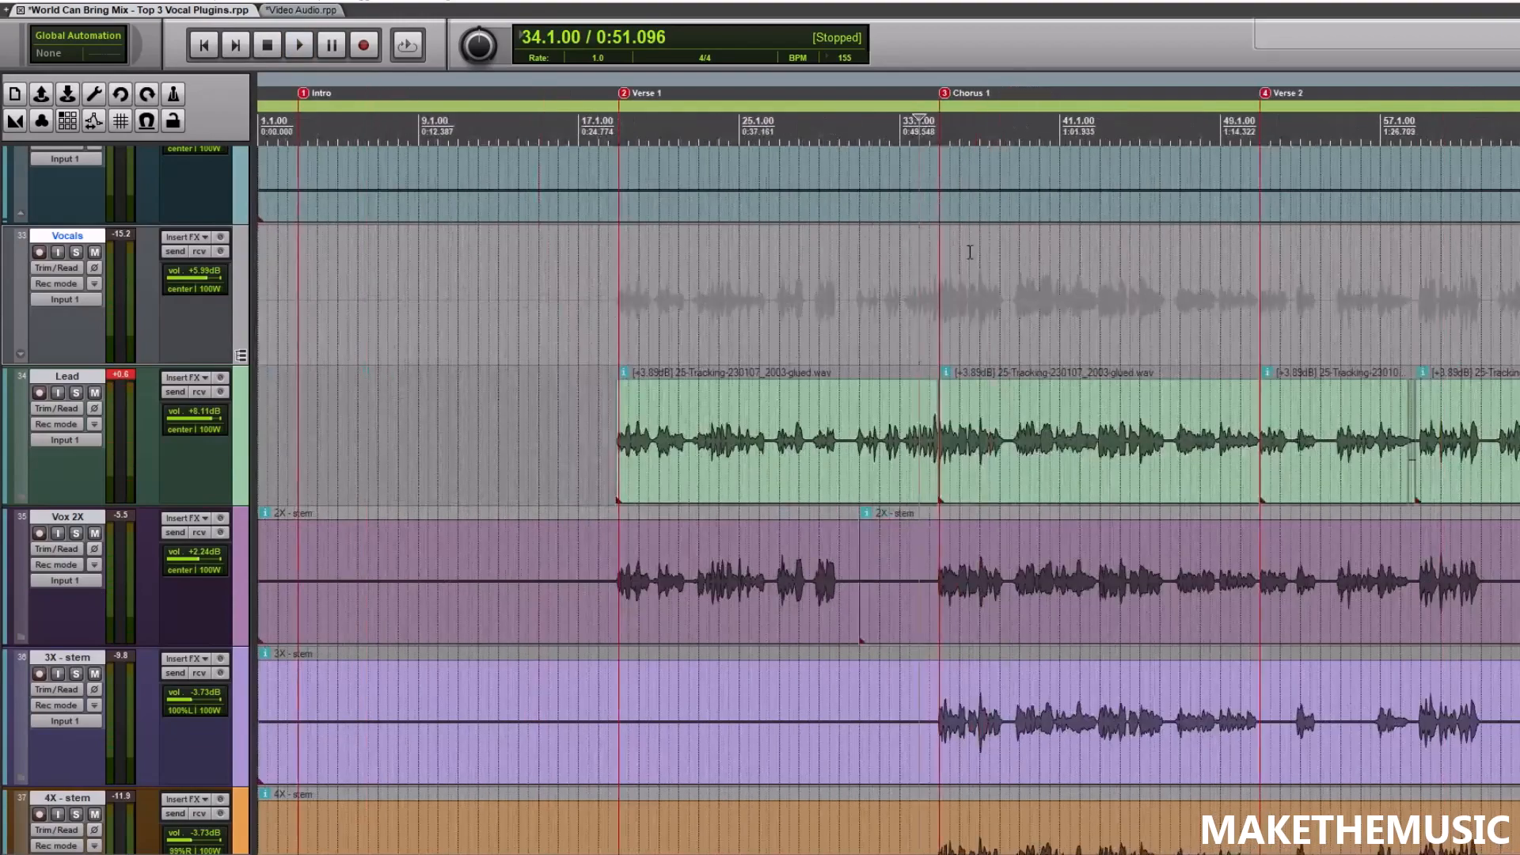
click(621, 293)
scroll(616, 337, down, 2)
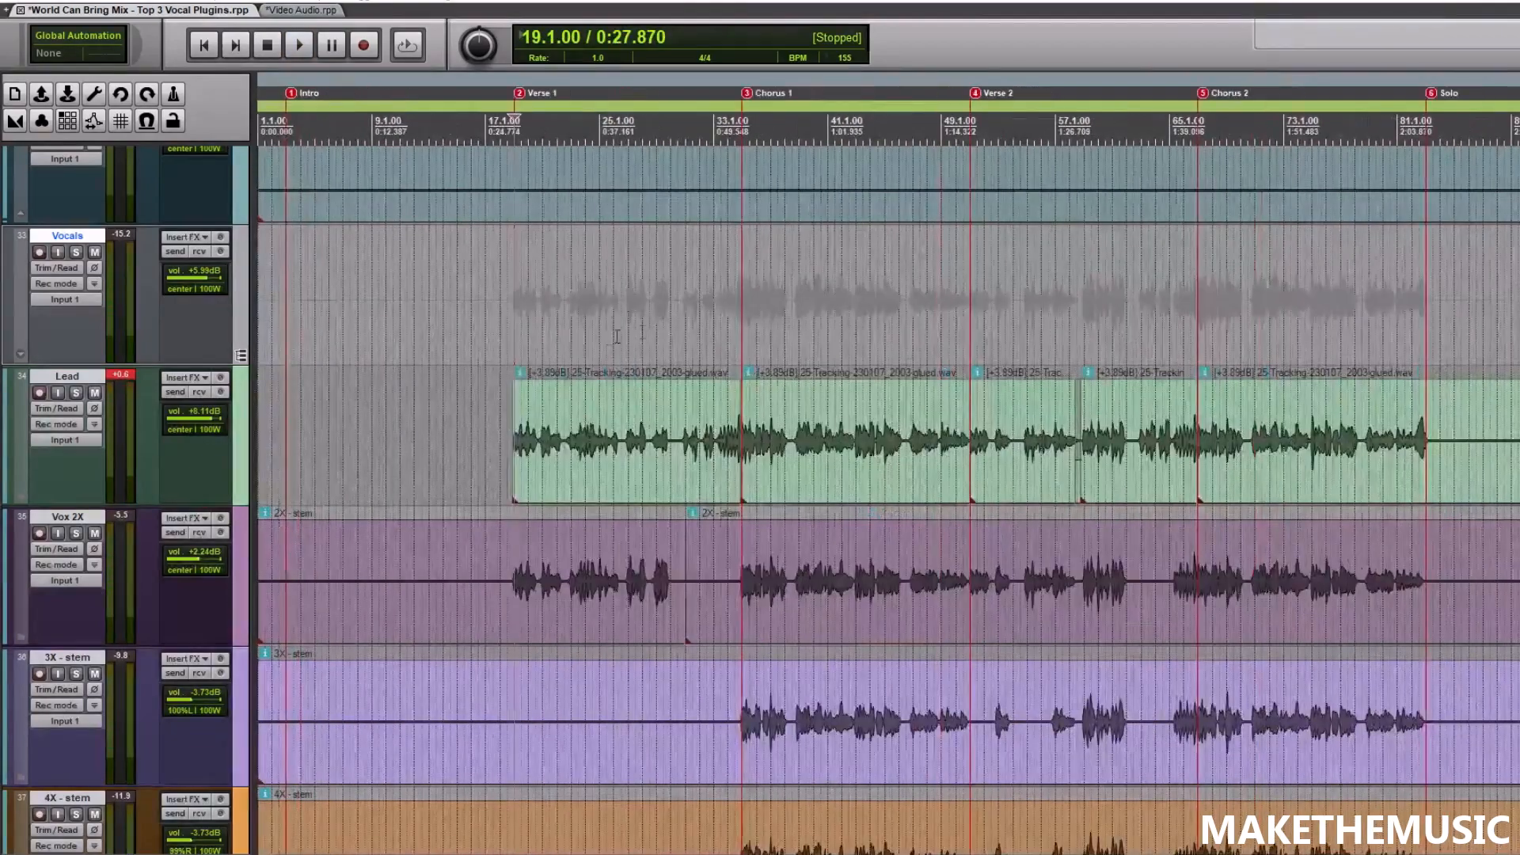
click(718, 262)
scroll(849, 289, up, 5)
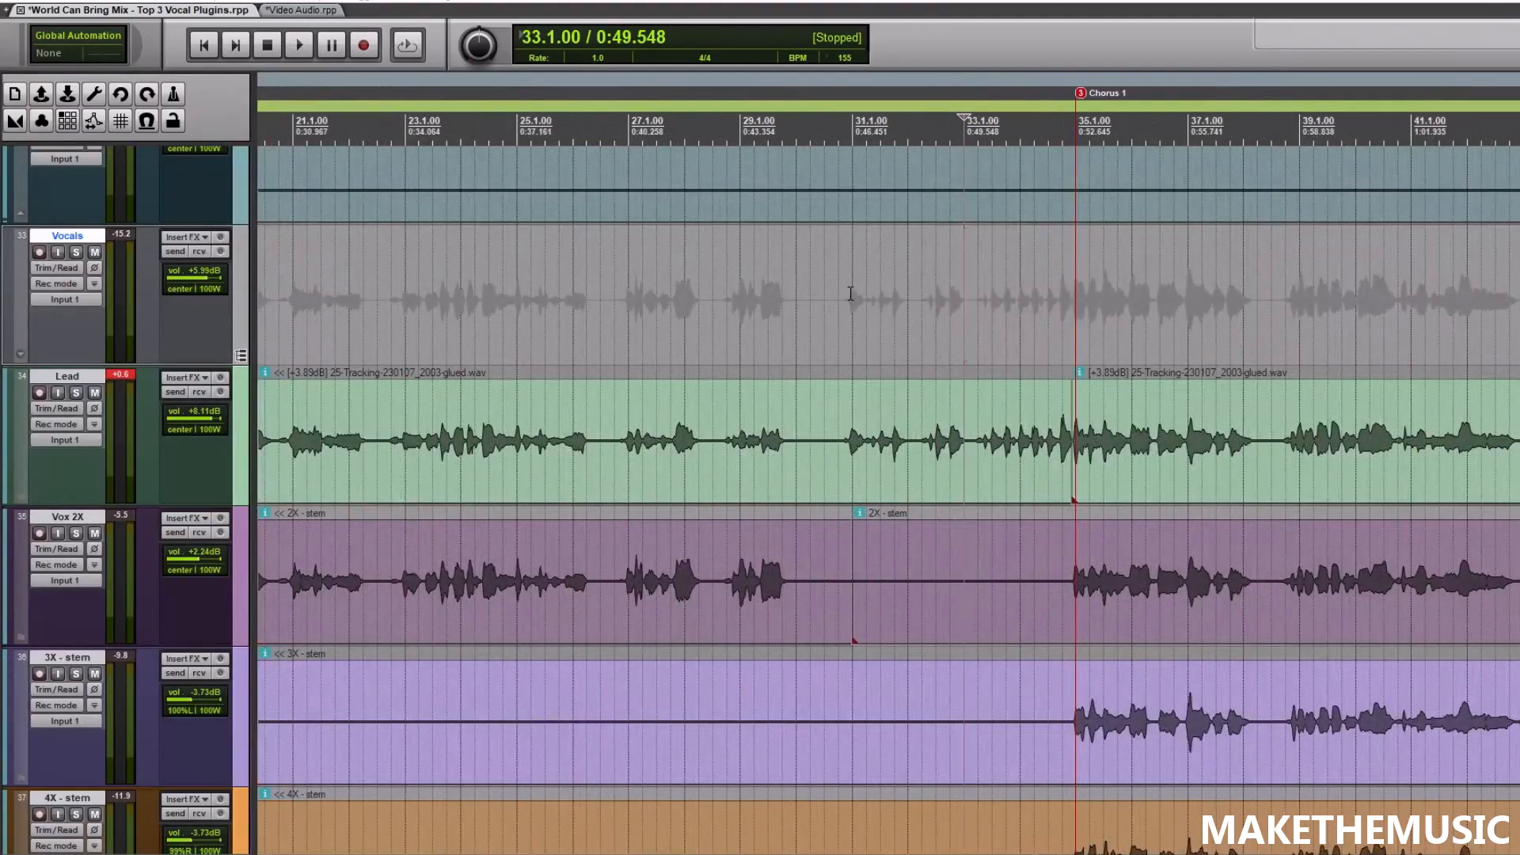
click(122, 374)
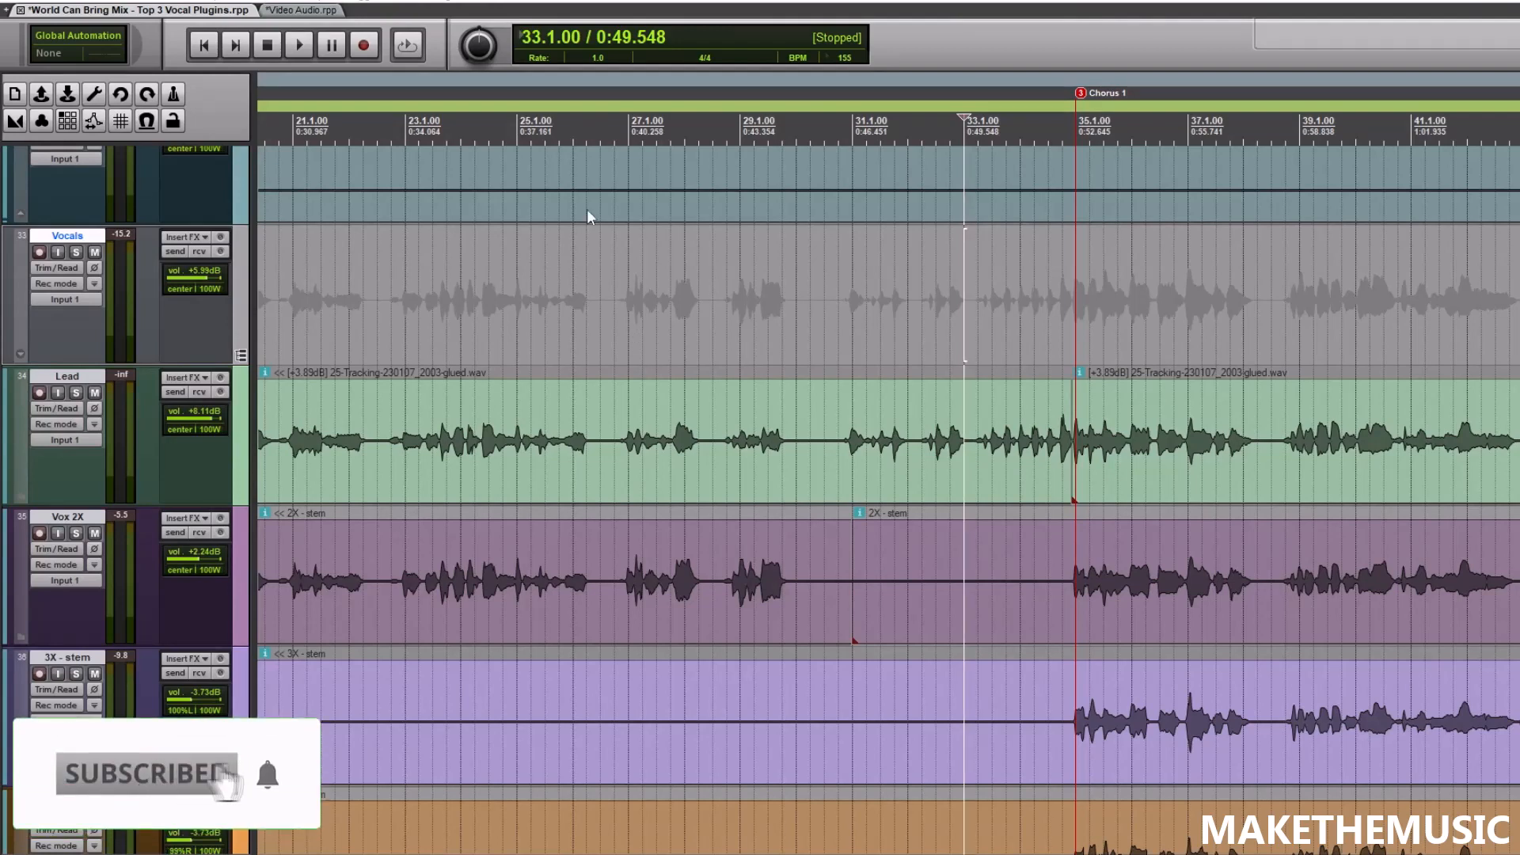
Insert the VST version of Virtual Mix Rack (Slate Digital) on the Vocals track
click(198, 239)
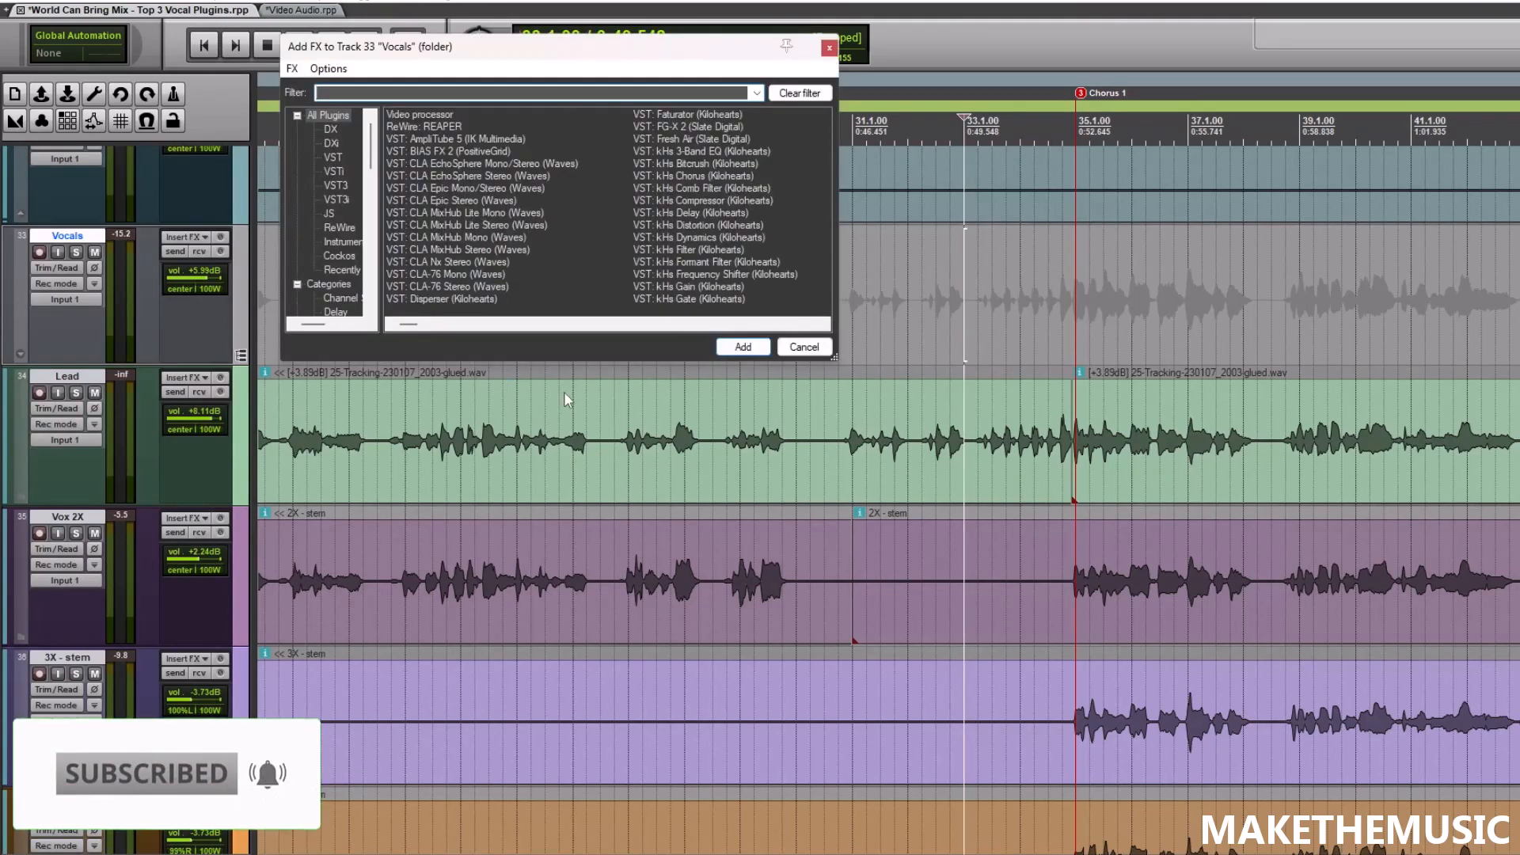
text(virt)
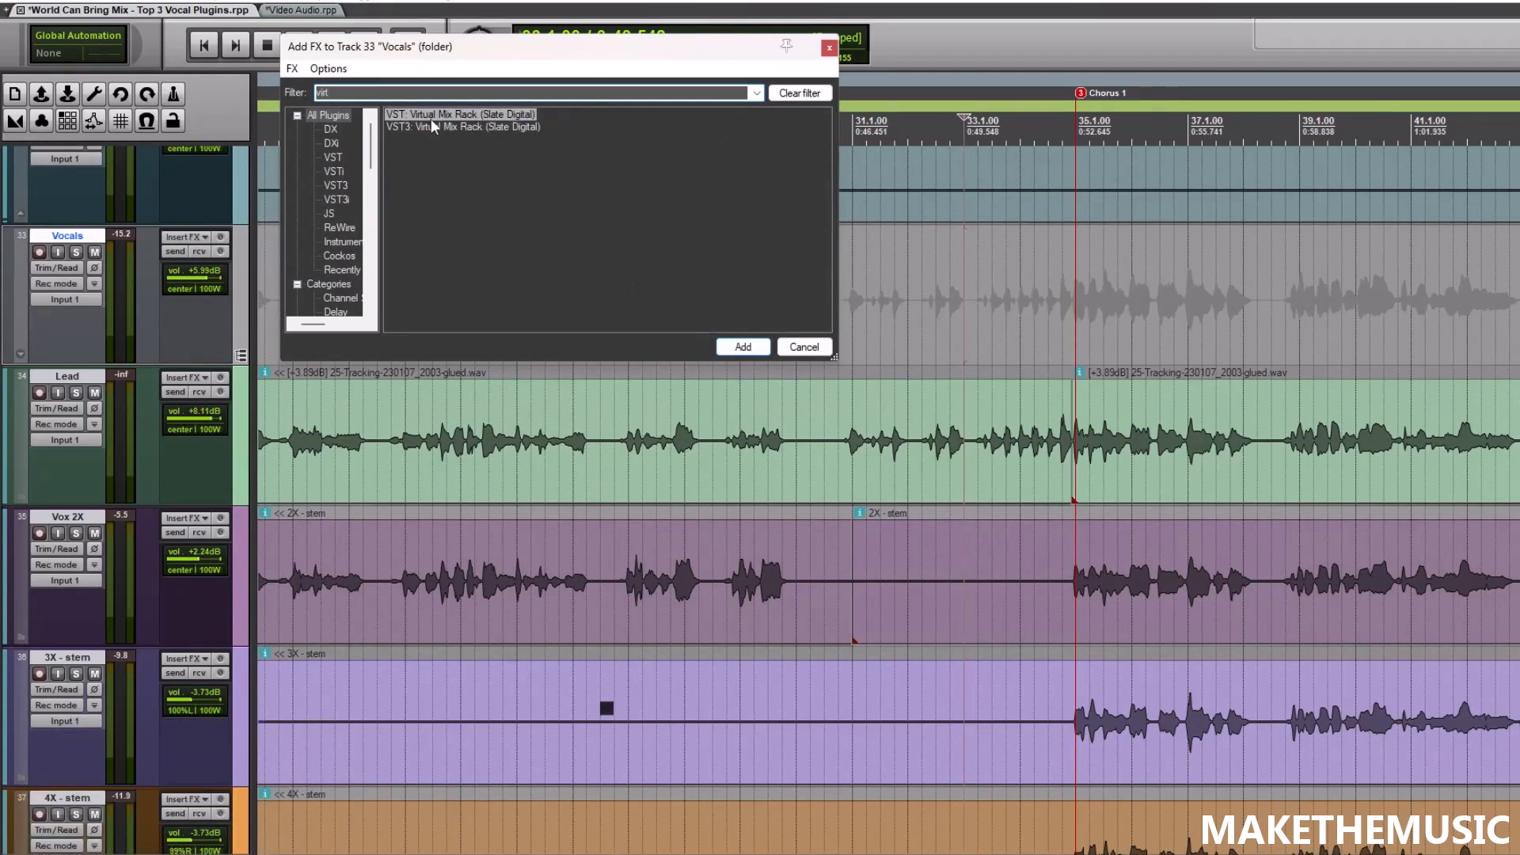
double_click(431, 117)
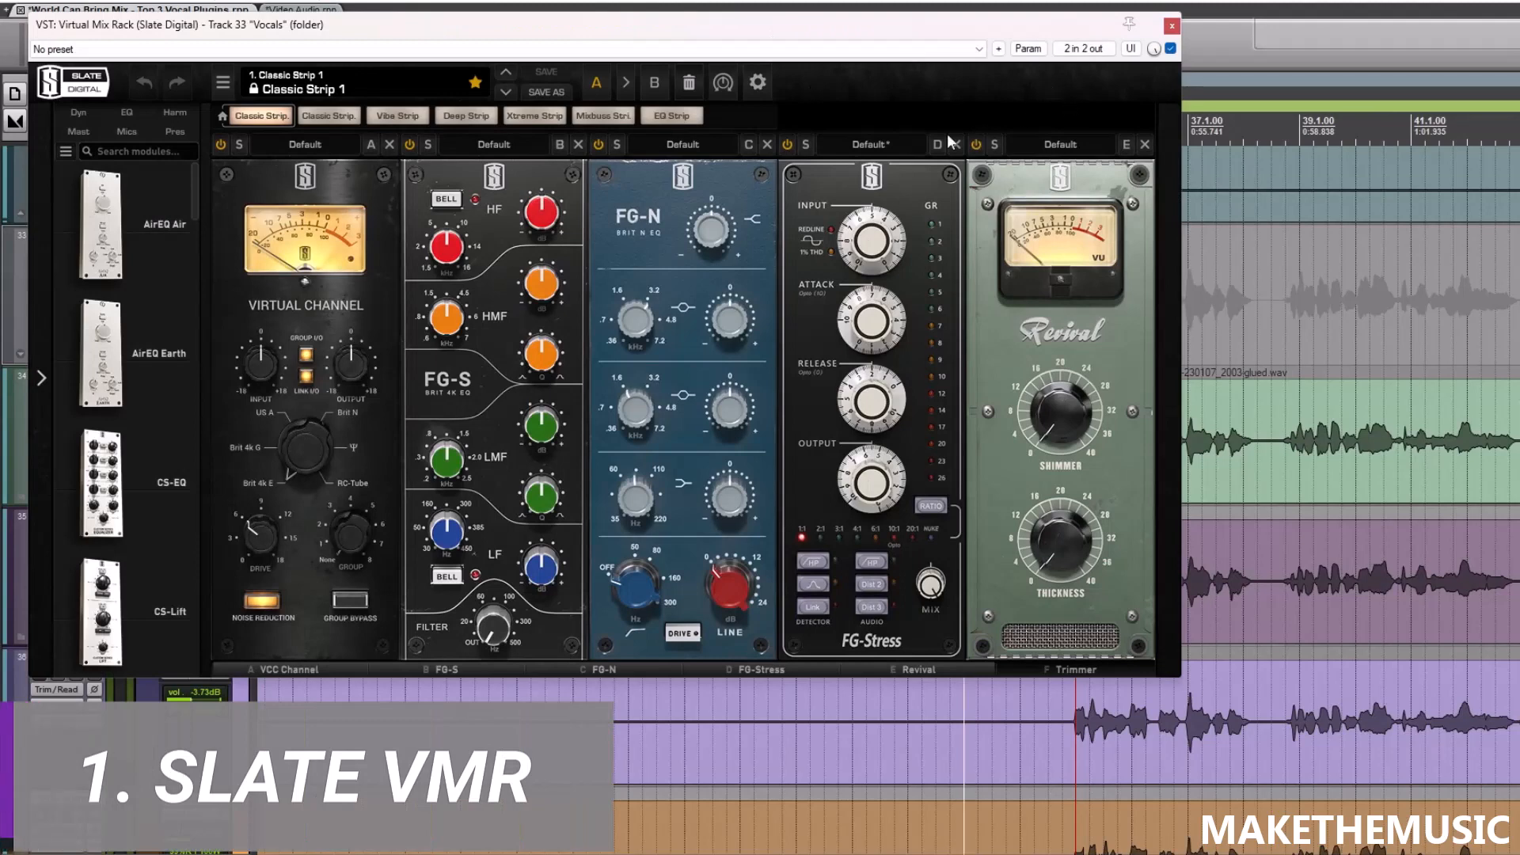
Remove the FG-Stress, Revival, FG-N and FG-S modules from the rack and slightly lower the Virtual Channel's input level
click(954, 144)
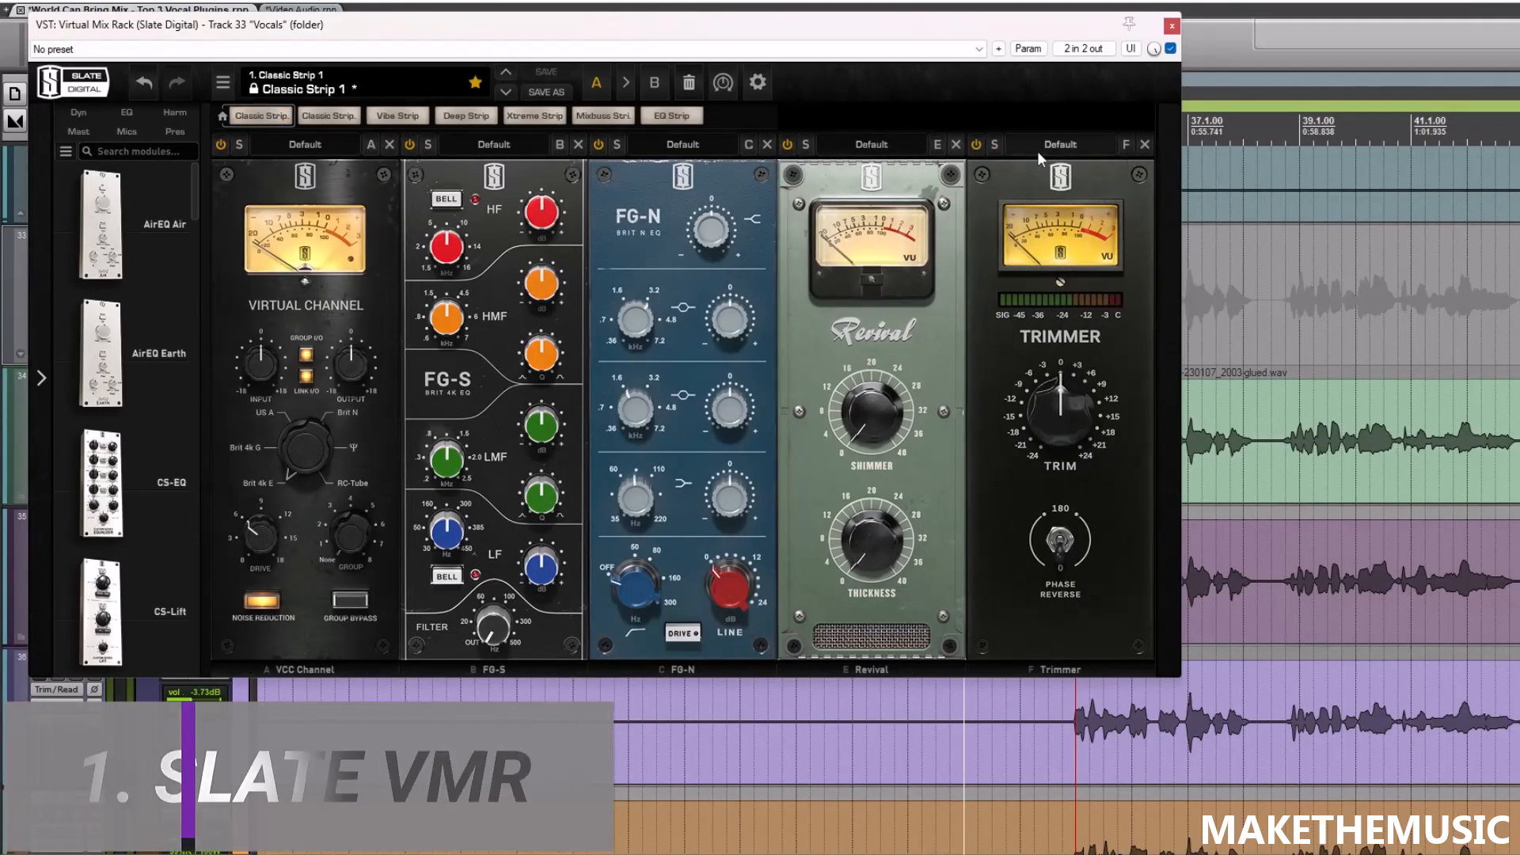
click(956, 144)
click(766, 144)
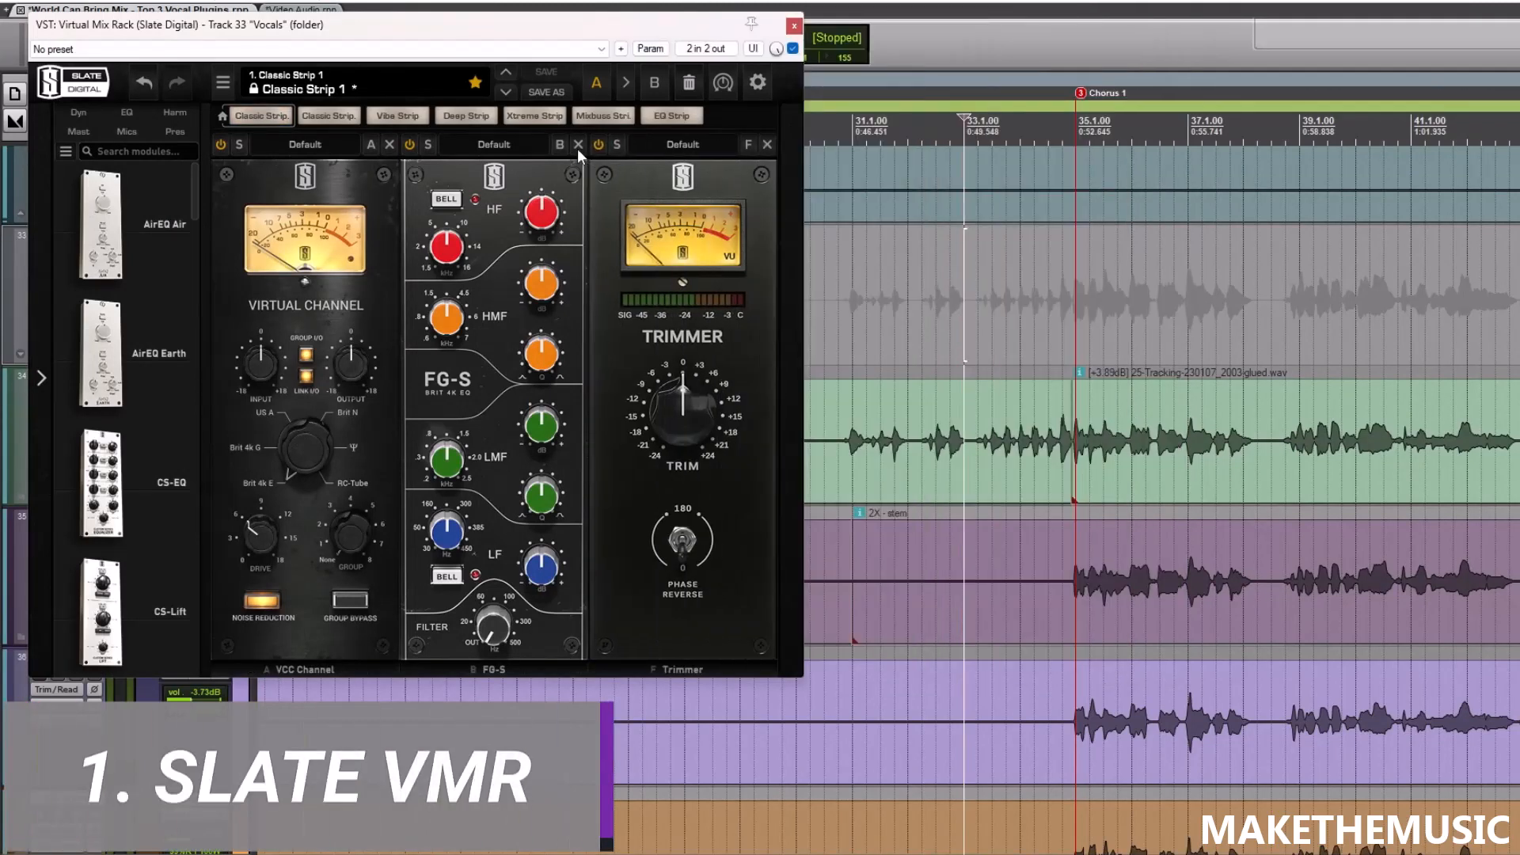
click(578, 145)
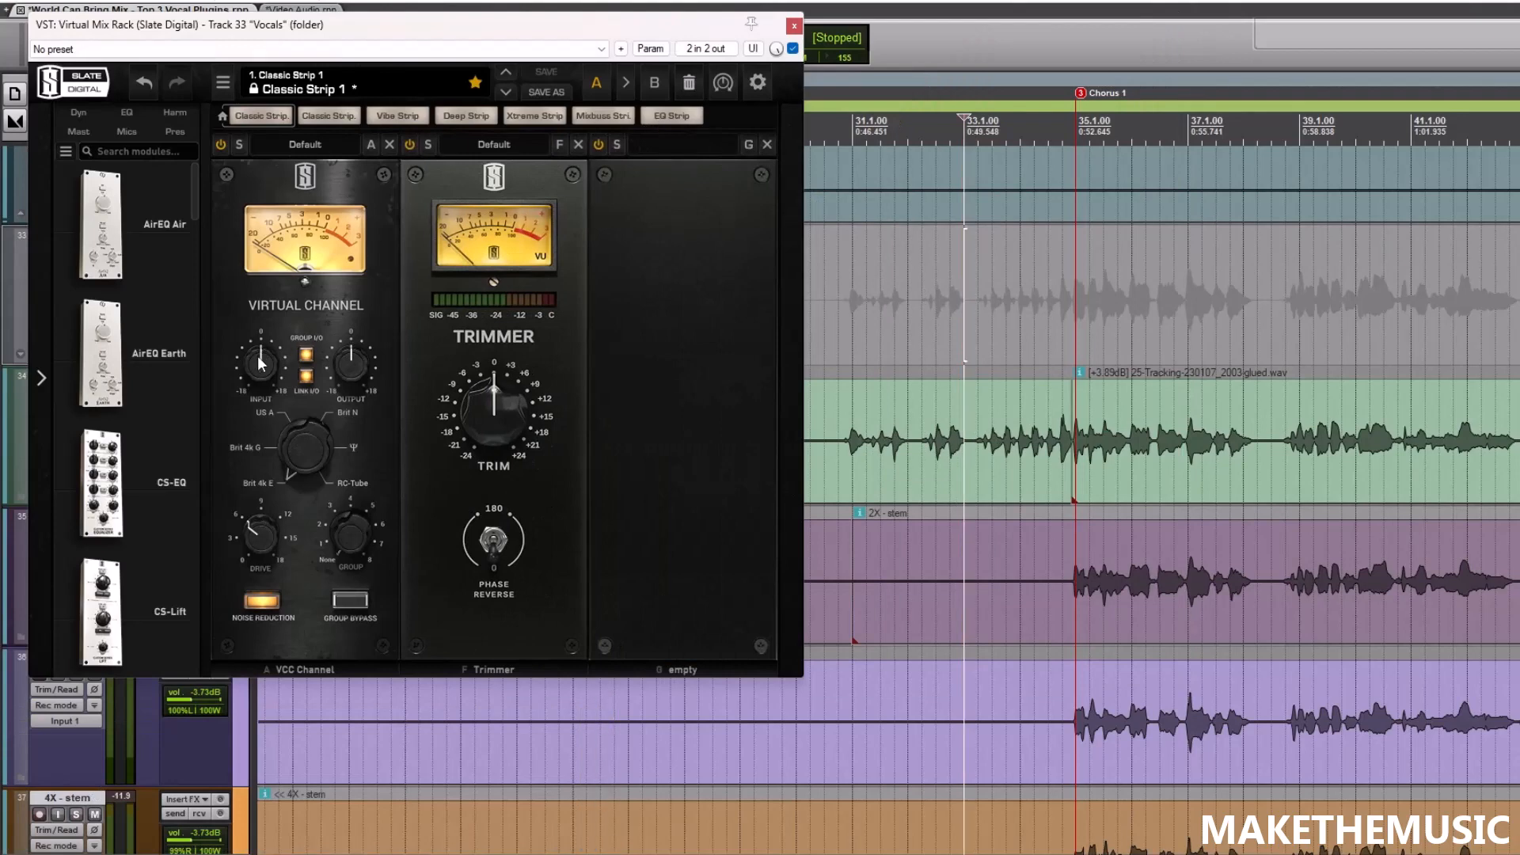
mouse_move(260, 364)
mouse_down()
mouse_move(259, 381)
mouse_move(253, 361)
mouse_up()
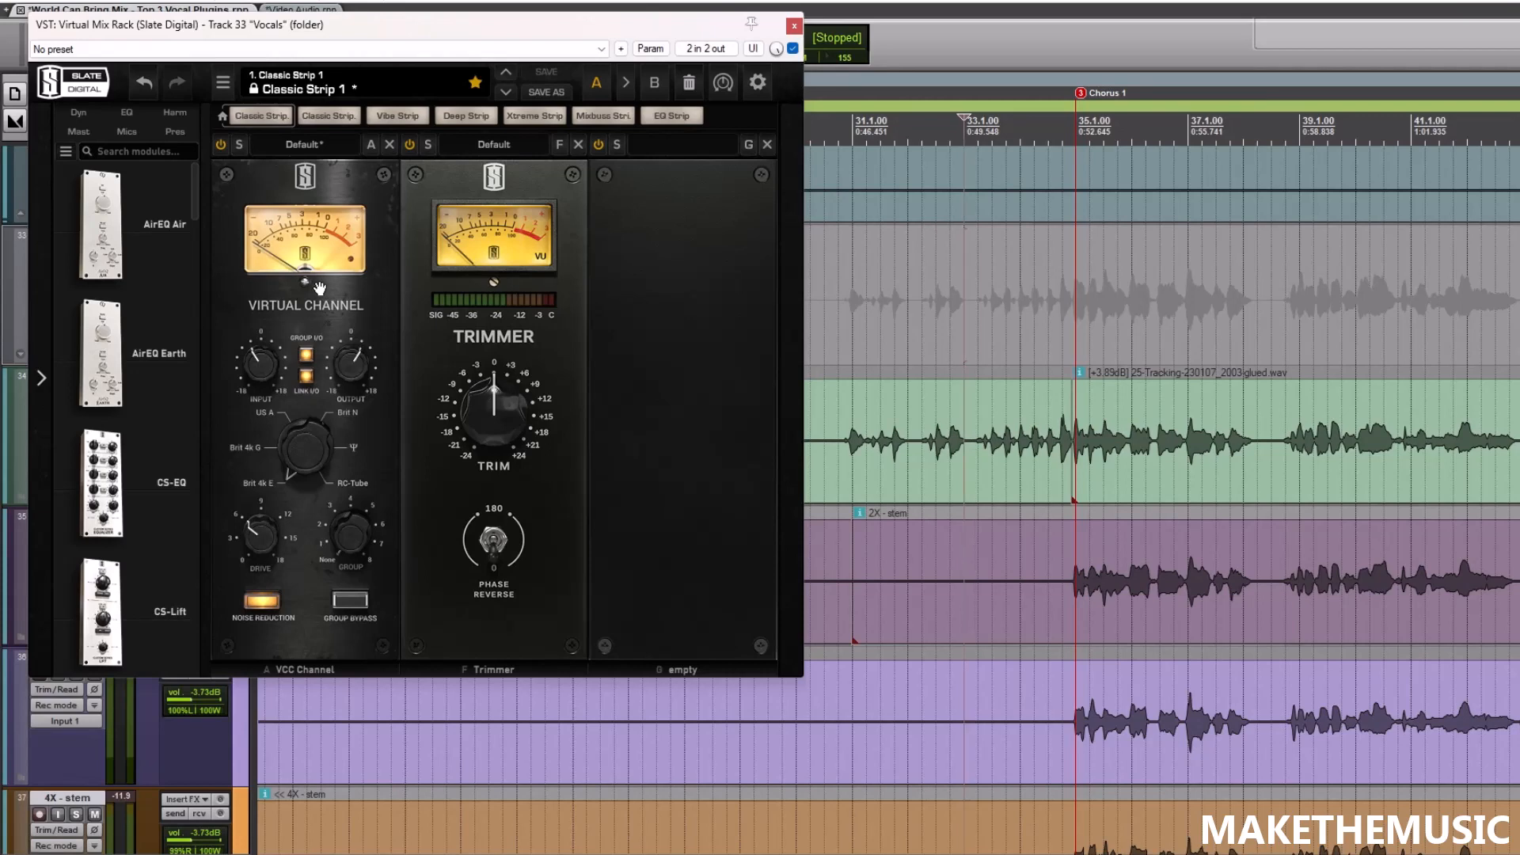
mouse_move(260, 368)
Add the FG-73 harmonic module between Virtual Channel and Trimmer and raise its Virtual Drive to about 40
click(169, 112)
scroll(80, 322, down, 1)
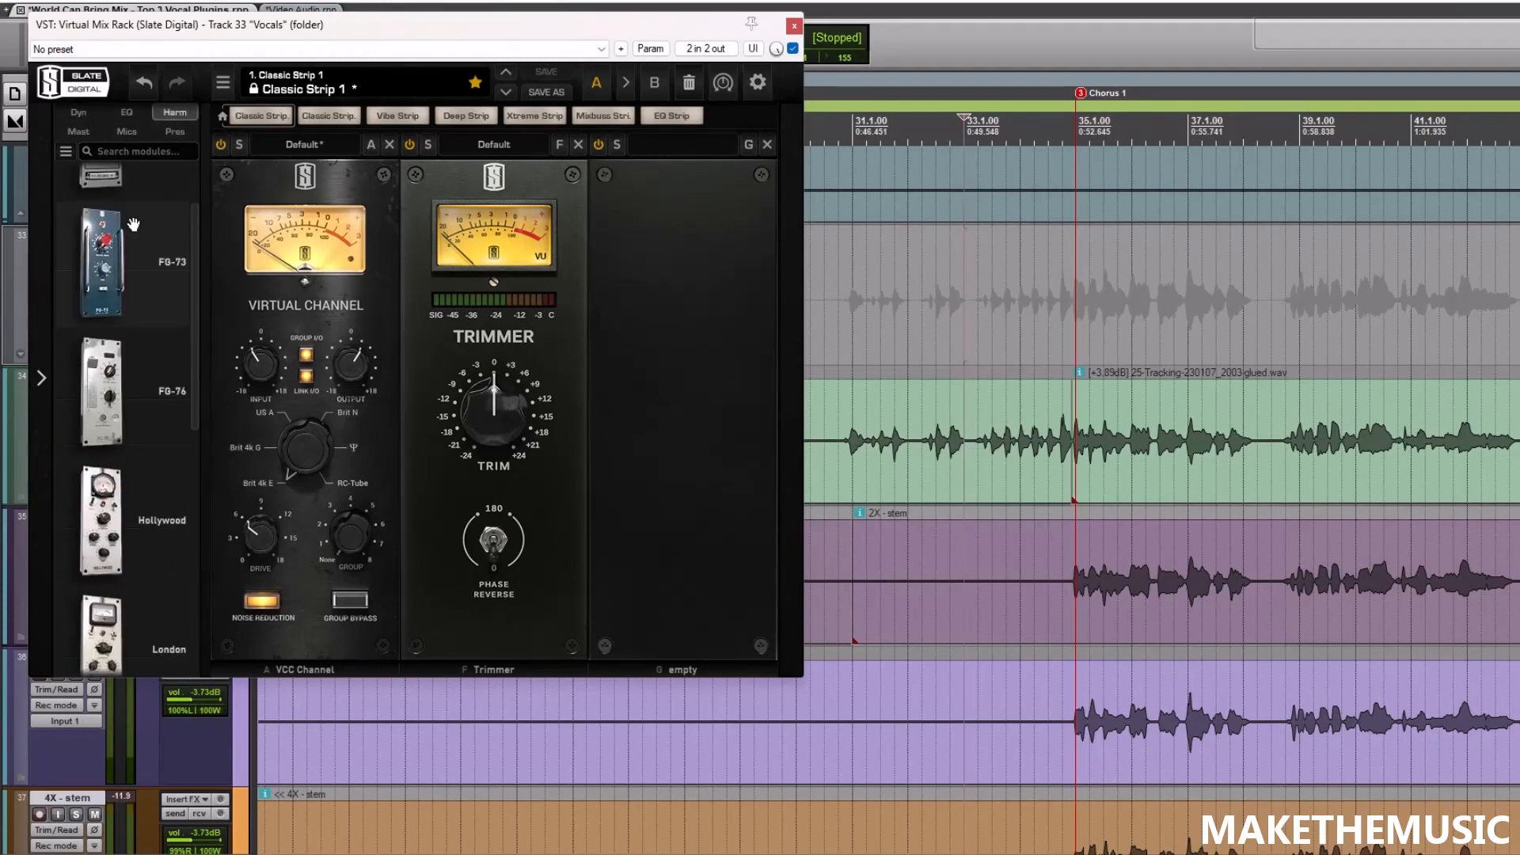
scroll(79, 322, up, 1)
drag(79, 323, 230, 317)
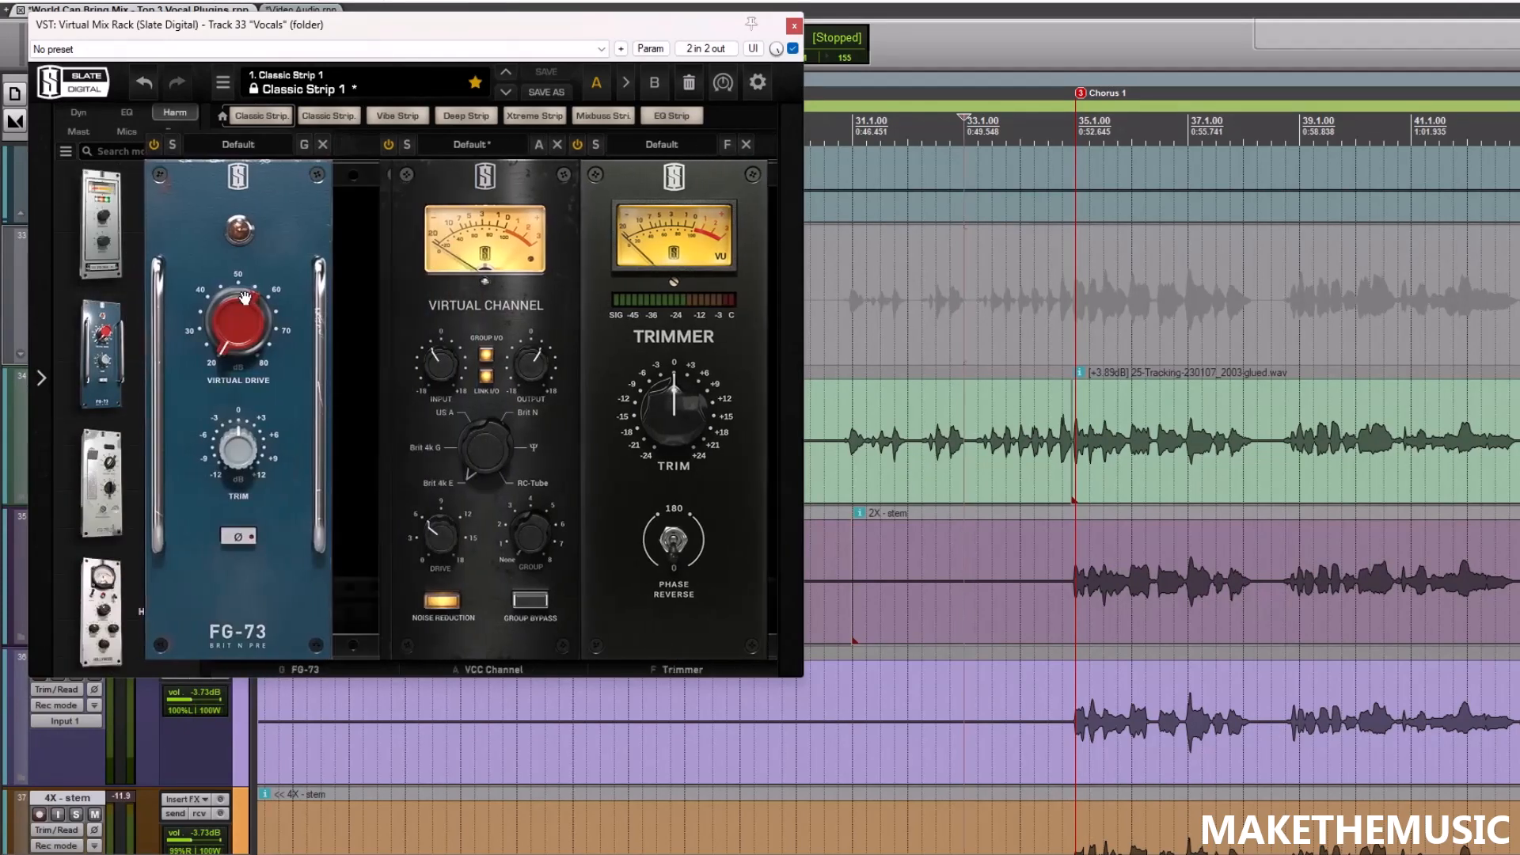
drag(333, 287, 541, 266)
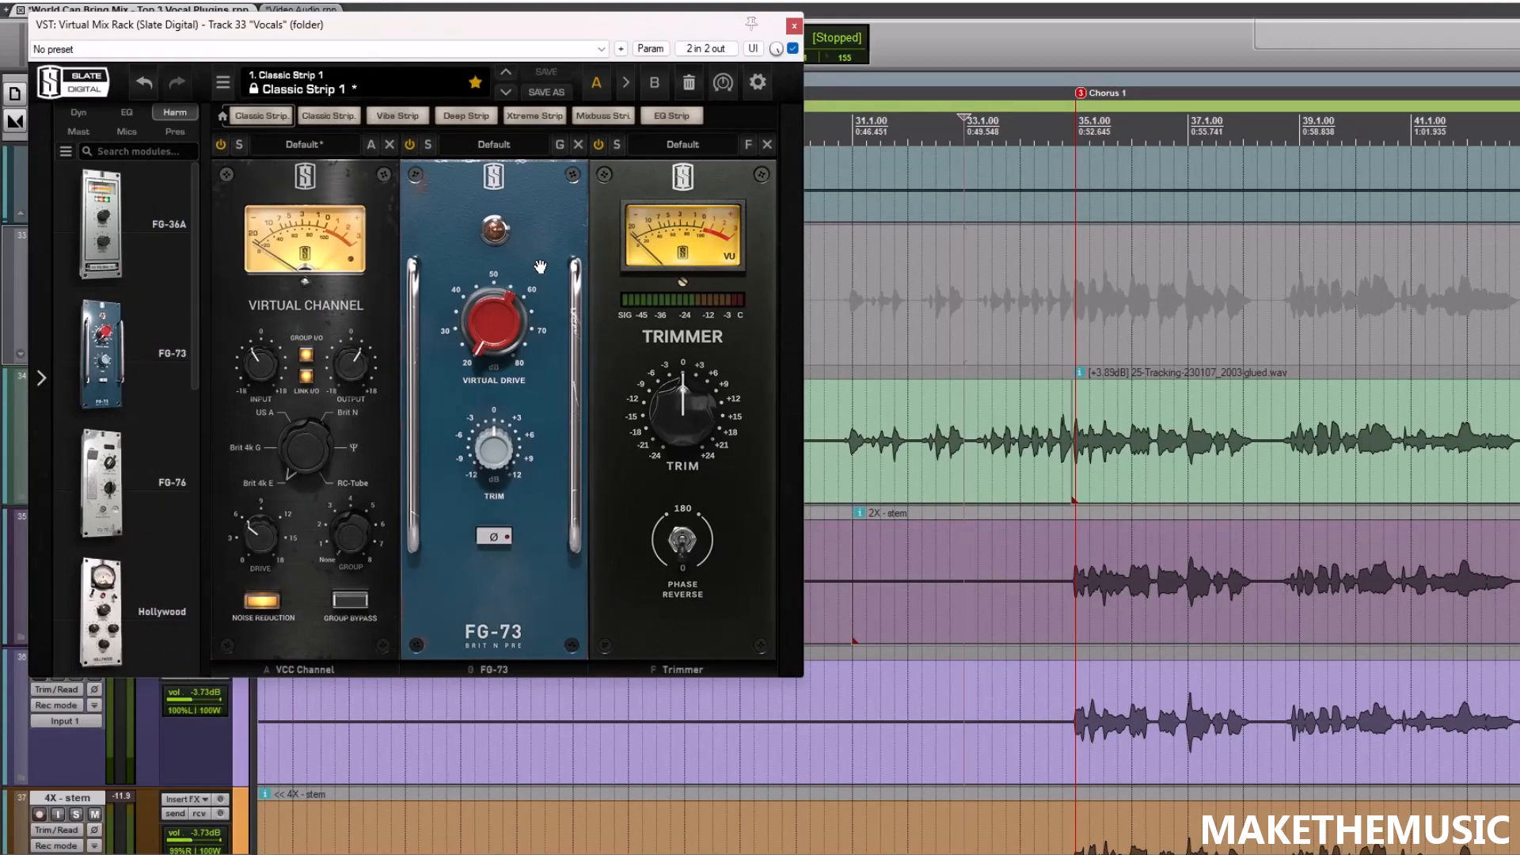
mouse_move(491, 341)
drag(491, 341, 471, 229)
Solo the Vocals and Lead tracks and play from bar 34.1 just before Chorus 1
drag(522, 37, 697, 34)
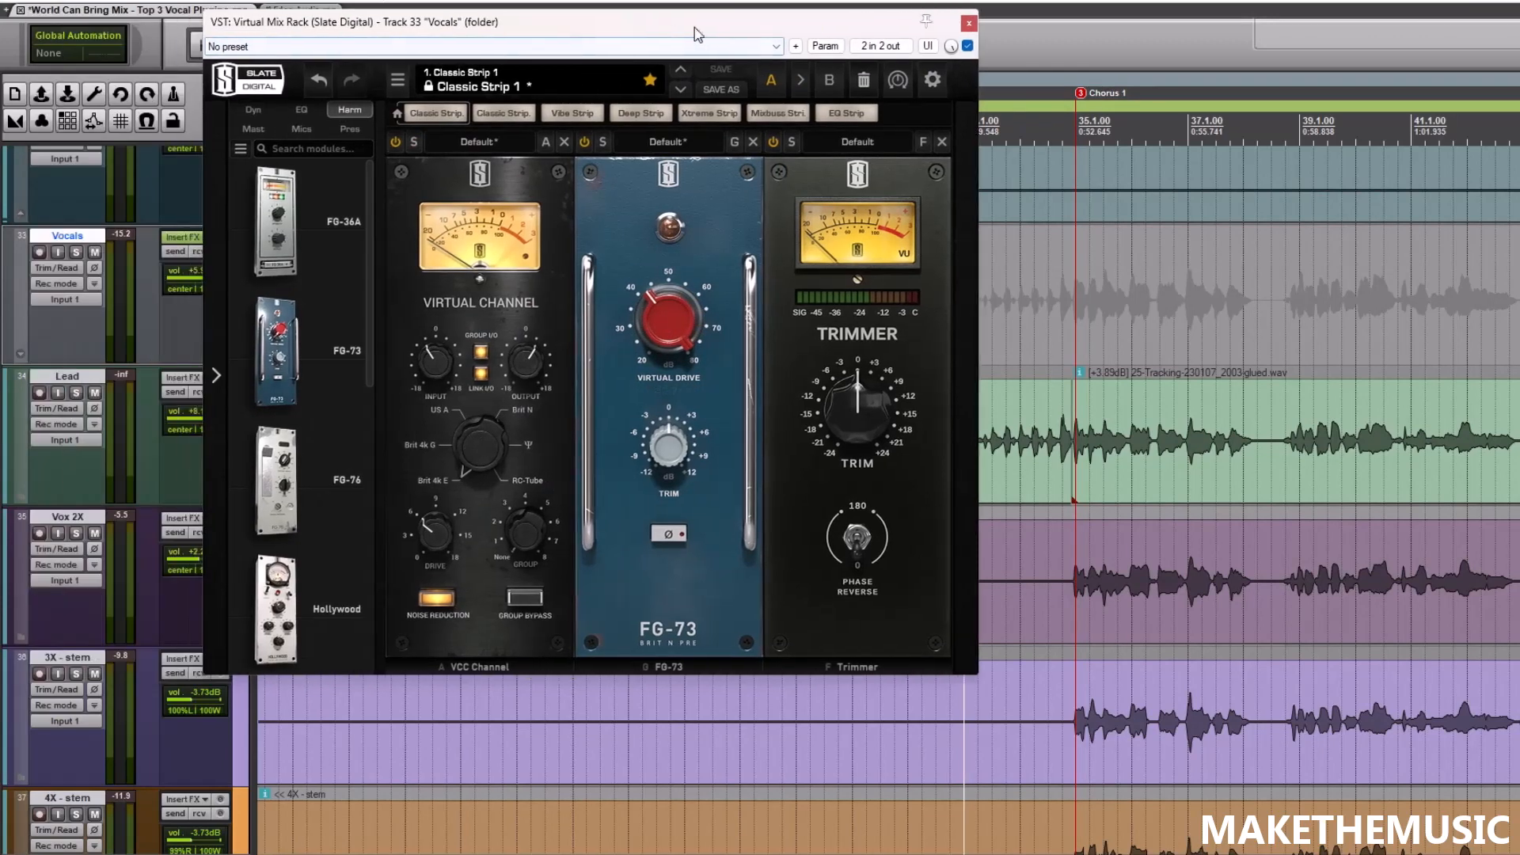
click(77, 252)
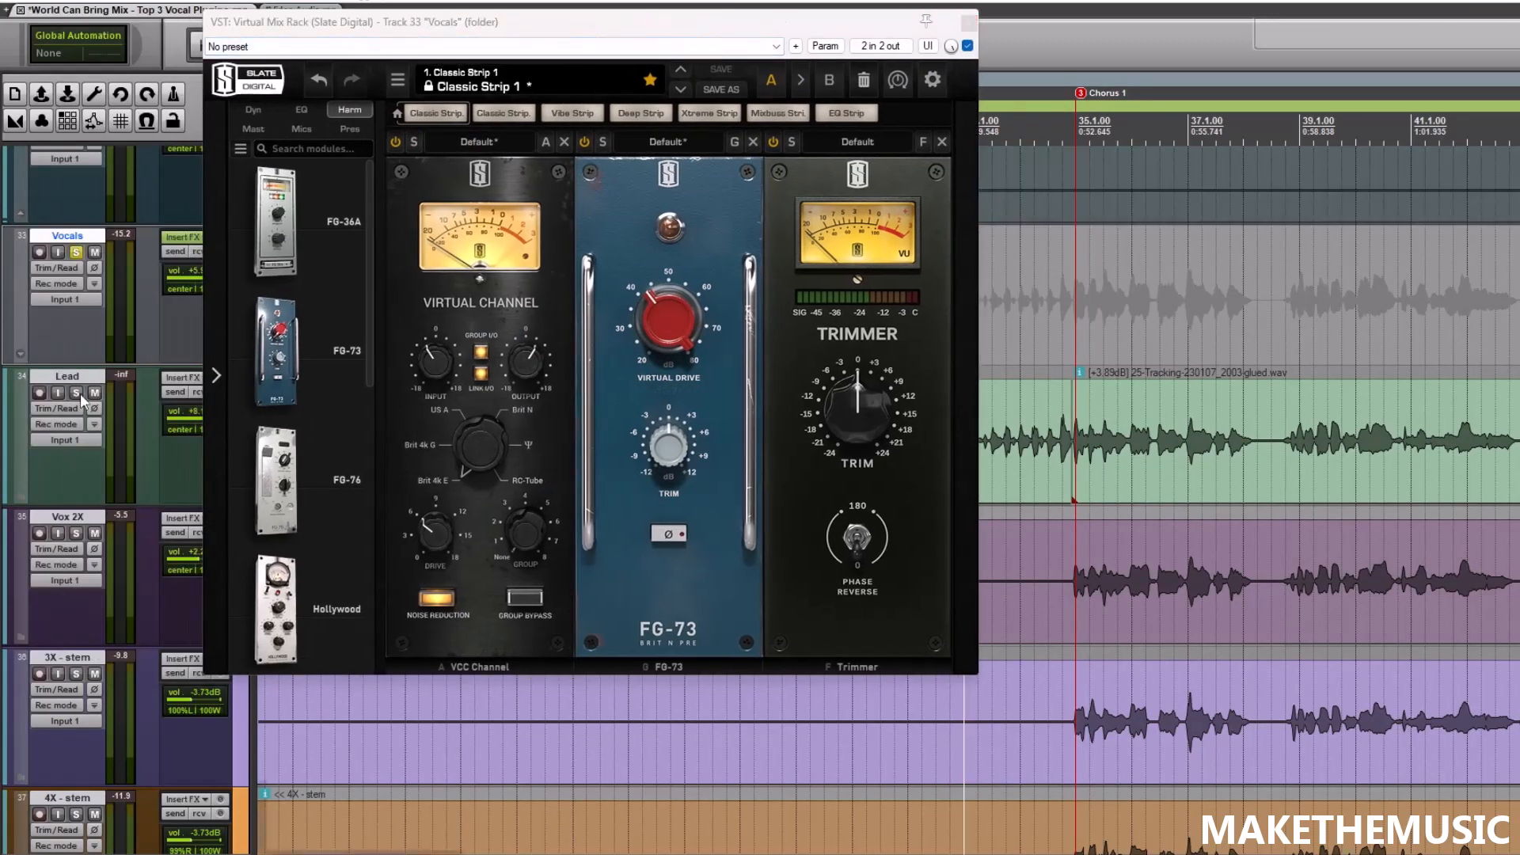
drag(777, 26, 627, 59)
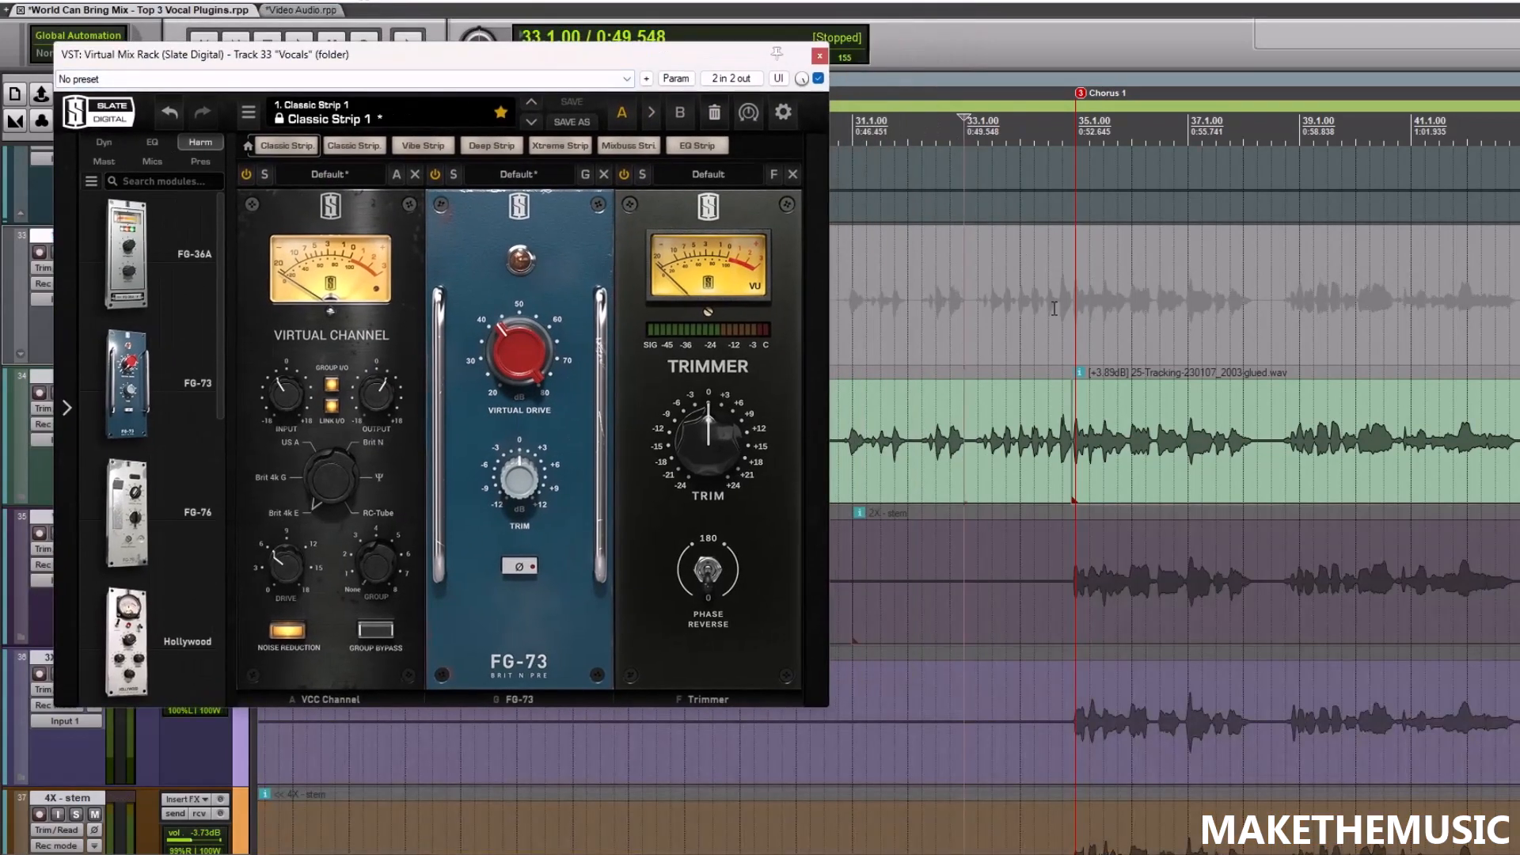
click(1022, 285)
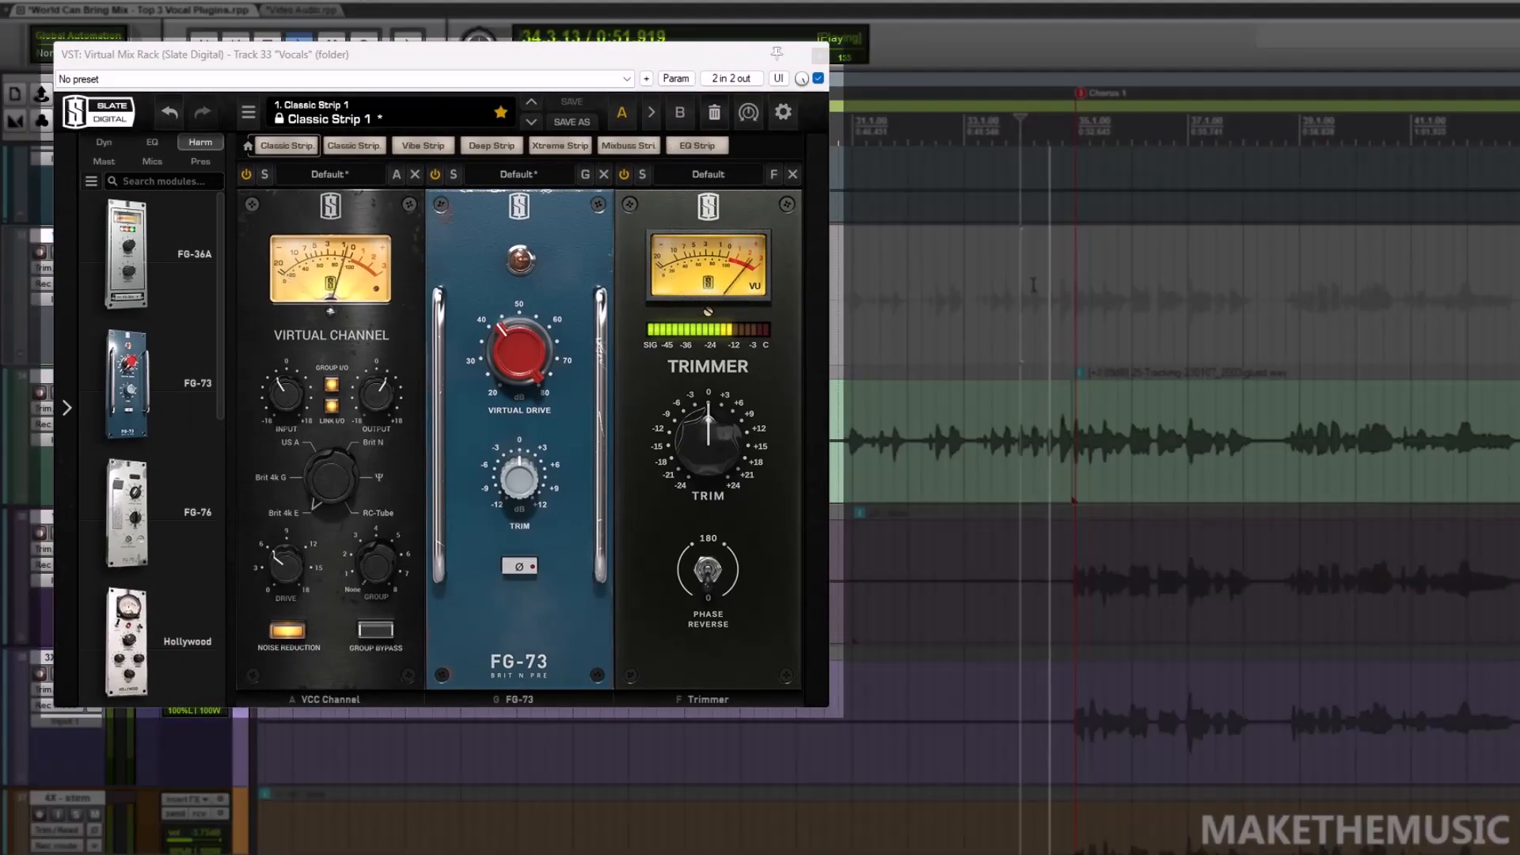
Lower the FG-73's Virtual Drive to about 30, set the Trimmer's trim to -2.31 dB and stop playback
drag(510, 354, 507, 396)
drag(694, 422, 696, 436)
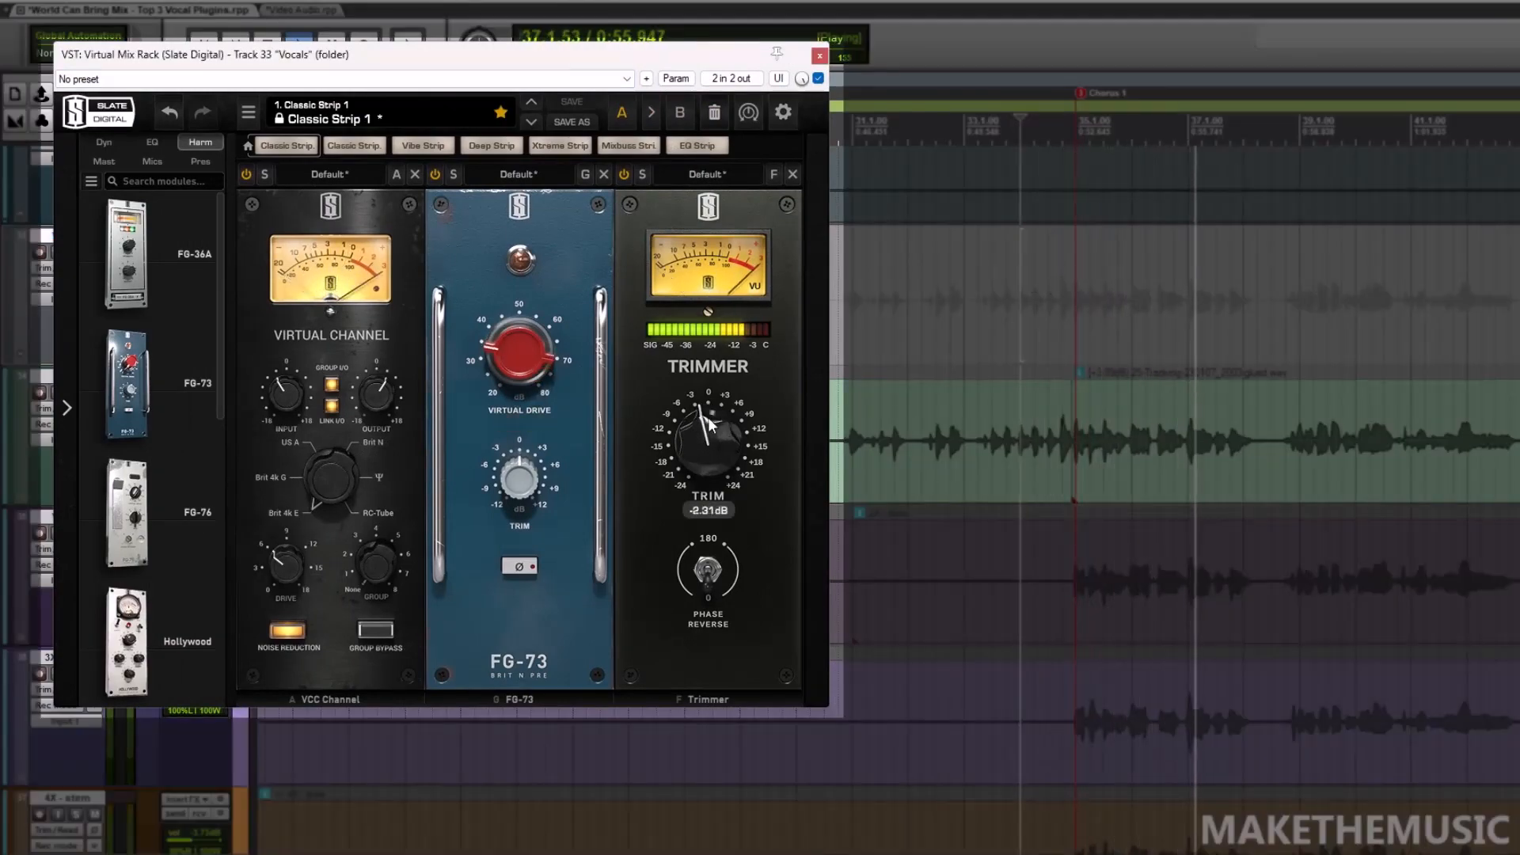
drag(680, 58, 860, 56)
key(space)
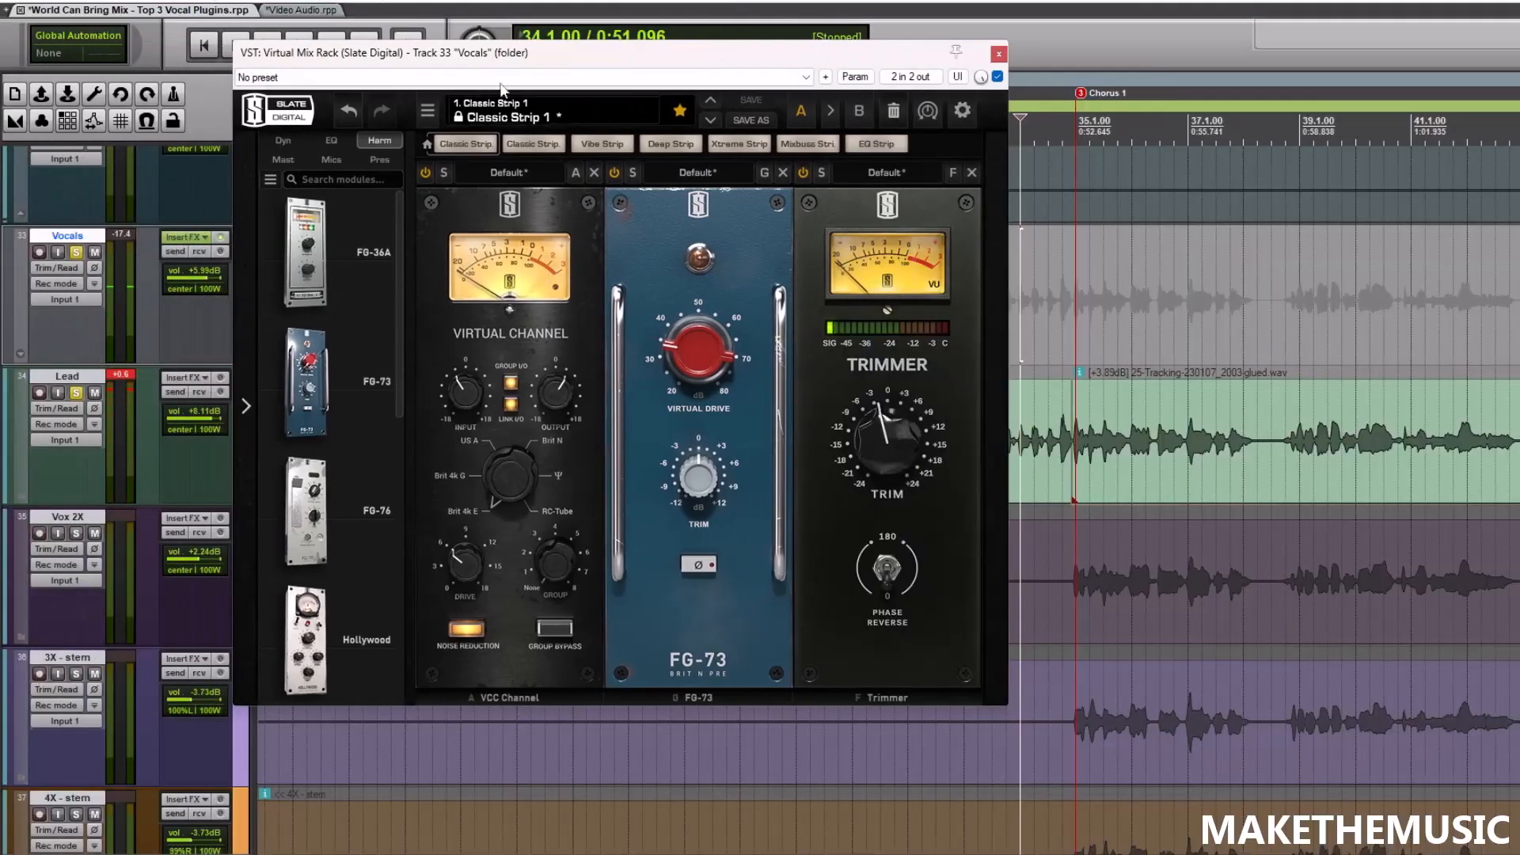
Select the tracks from Lead through 4X - stem and lower their volumes together, bringing Lead to +2.70 dB and Vox 2X to -3.17 dB
drag(501, 59, 682, 58)
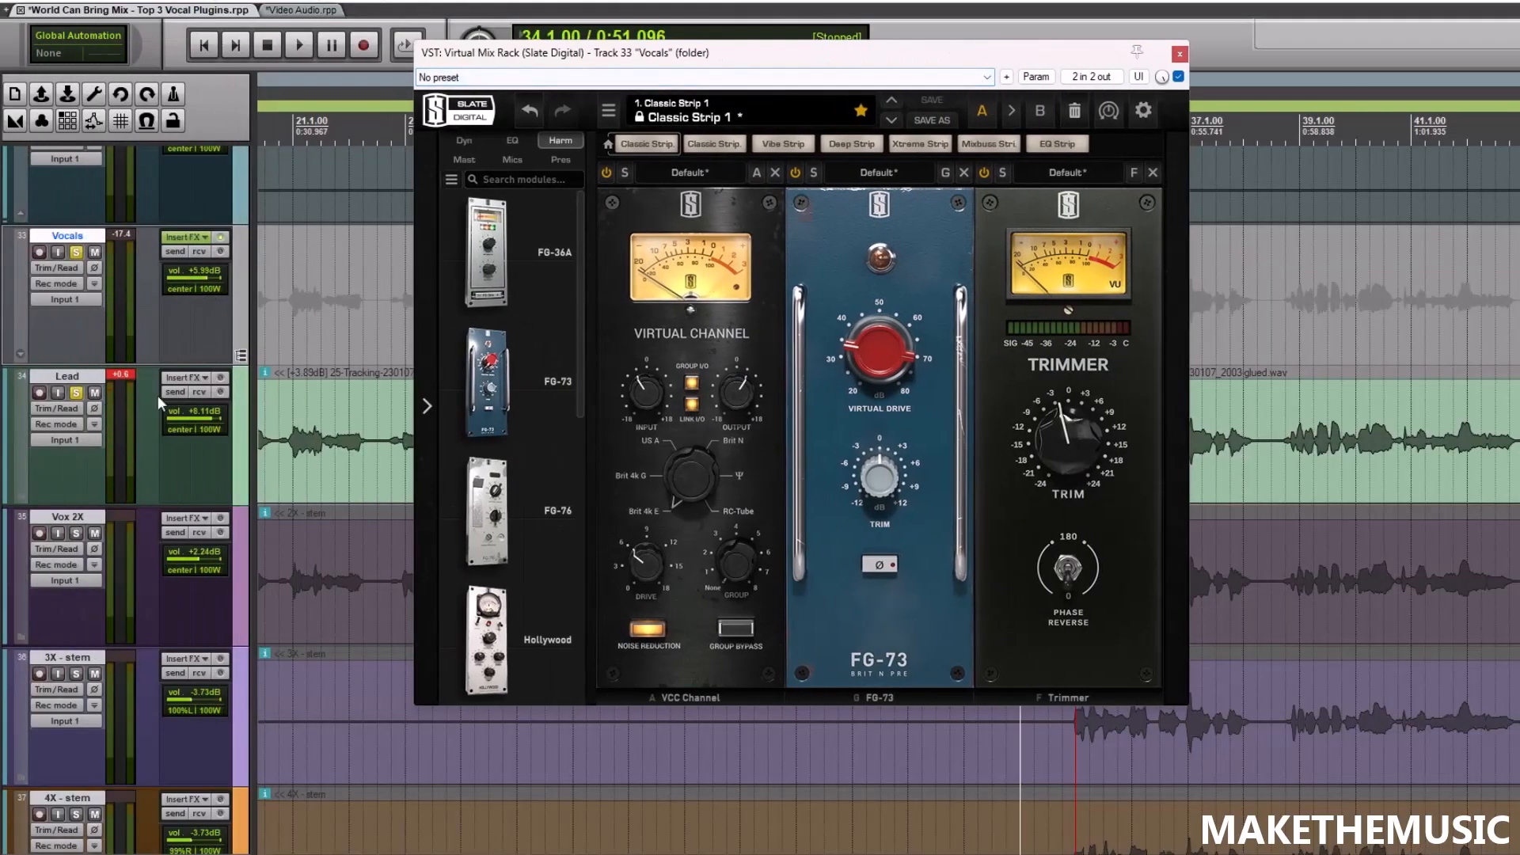
click(243, 435)
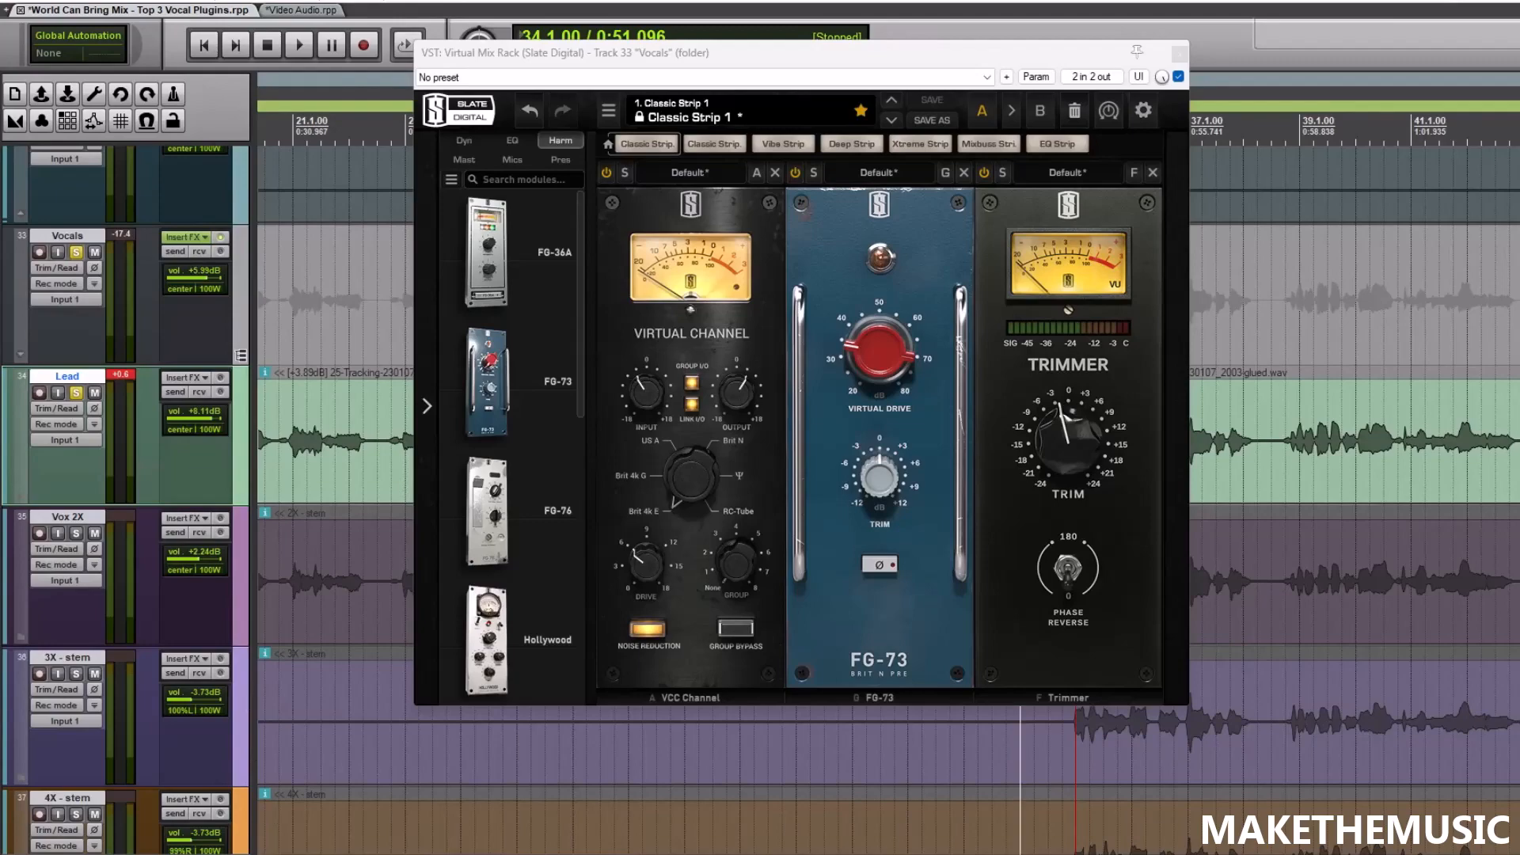
scroll(324, 529, down, 4)
shift+click(242, 536)
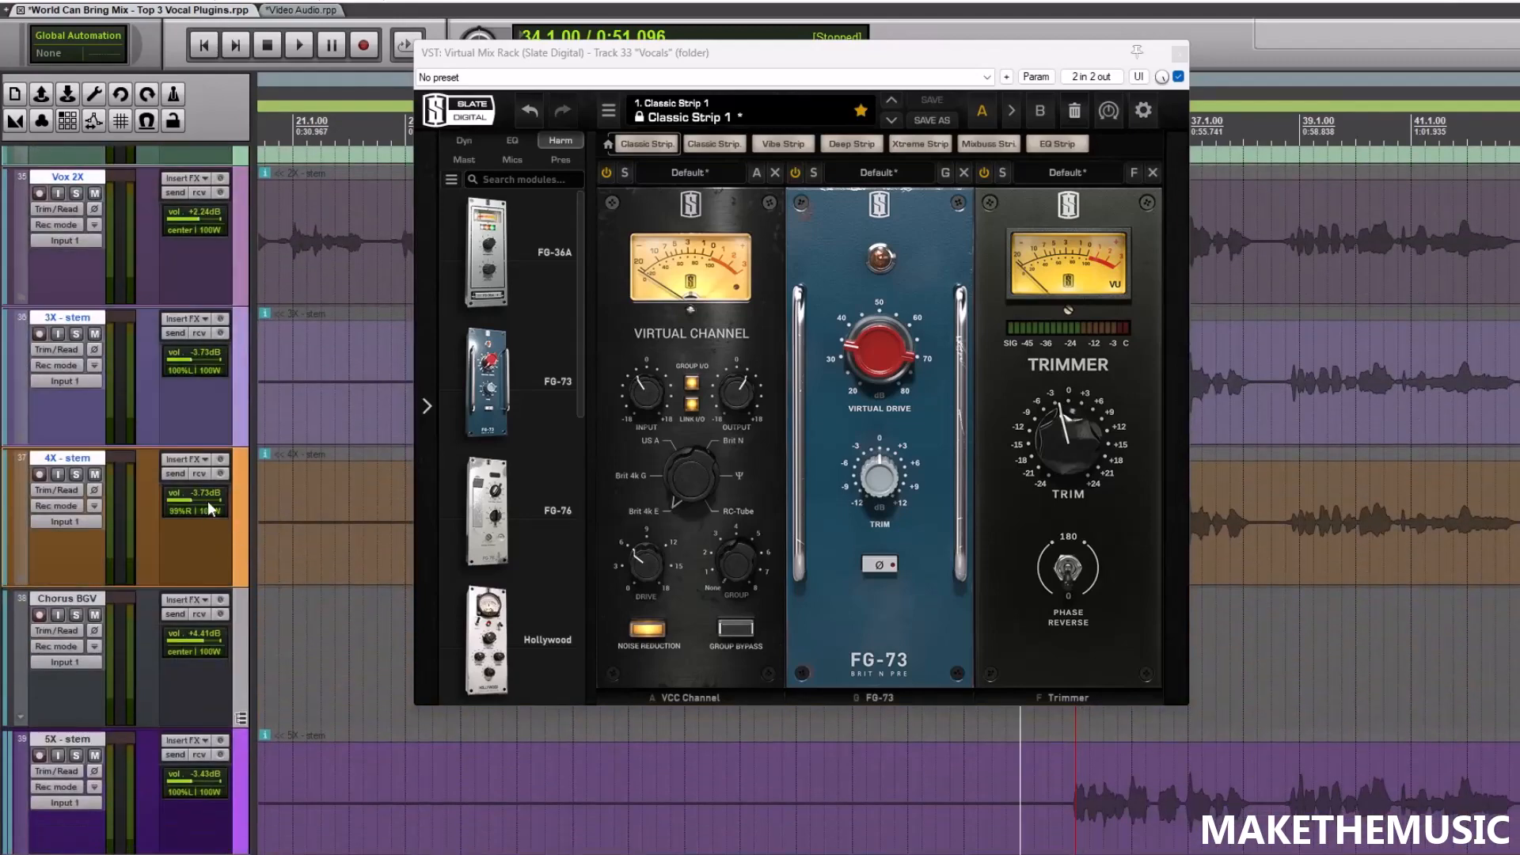
scroll(242, 529, up, 7)
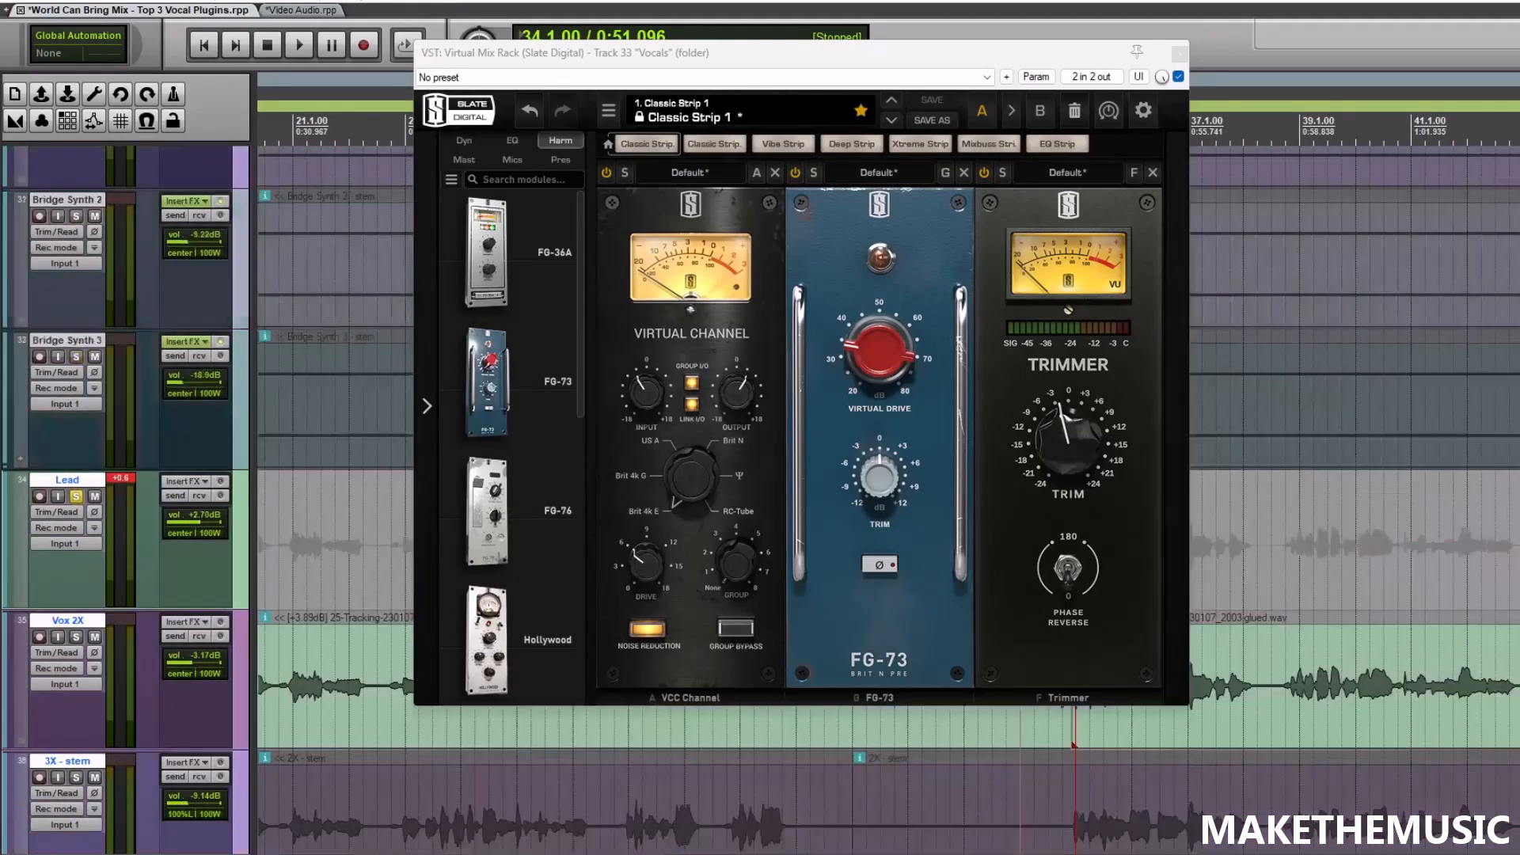
scroll(241, 529, down, 2)
scroll(241, 528, up, 1)
Play the soloed vocals from bar 34.1 and compare them with the Virtual Mix Rack bypassed and enabled
key(space)
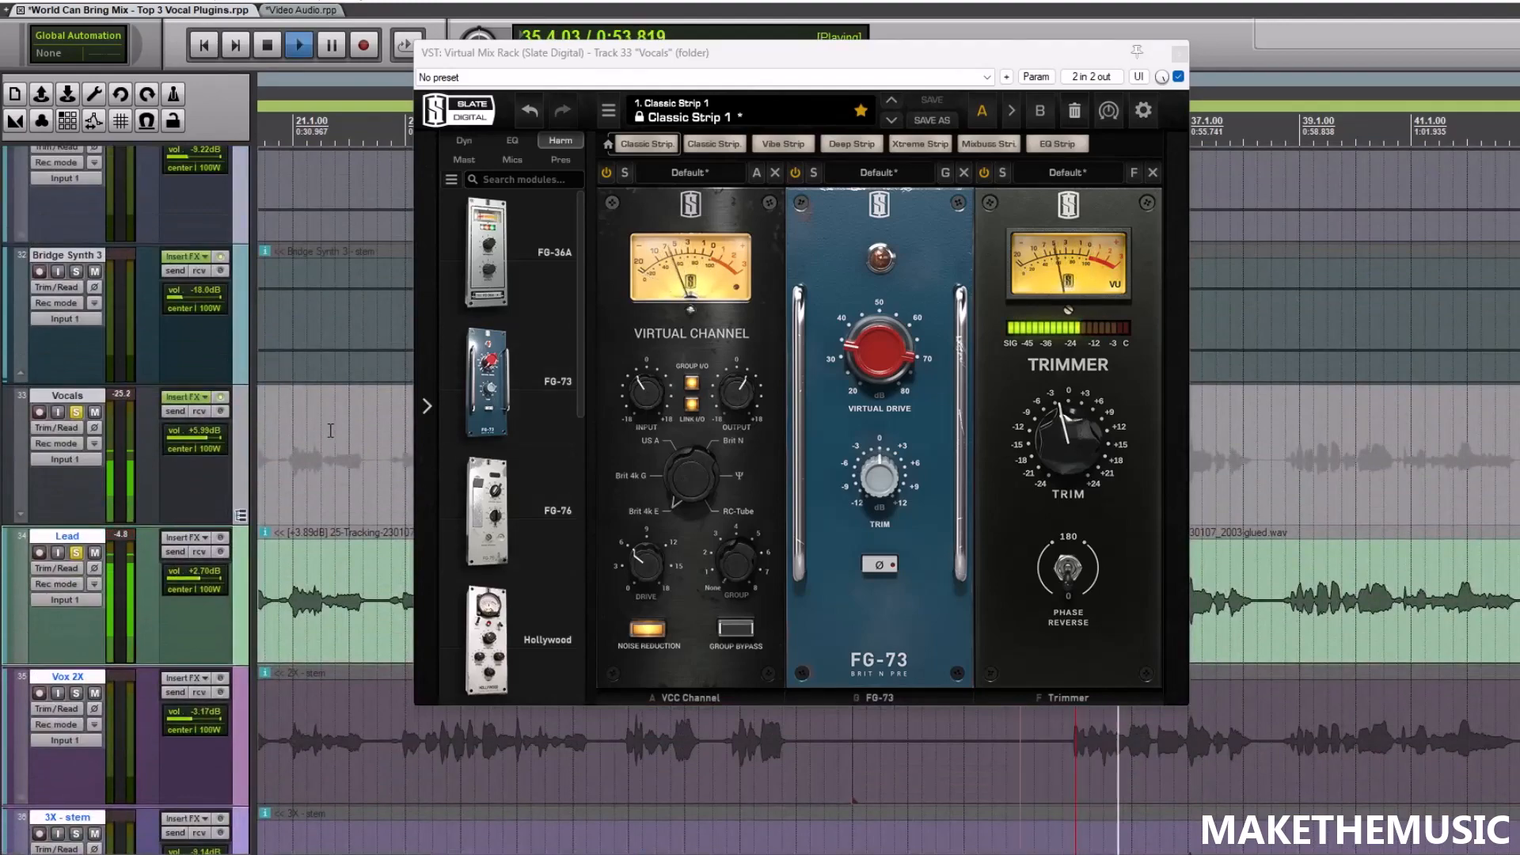
drag(834, 53, 664, 59)
scroll(1222, 349, down, 2)
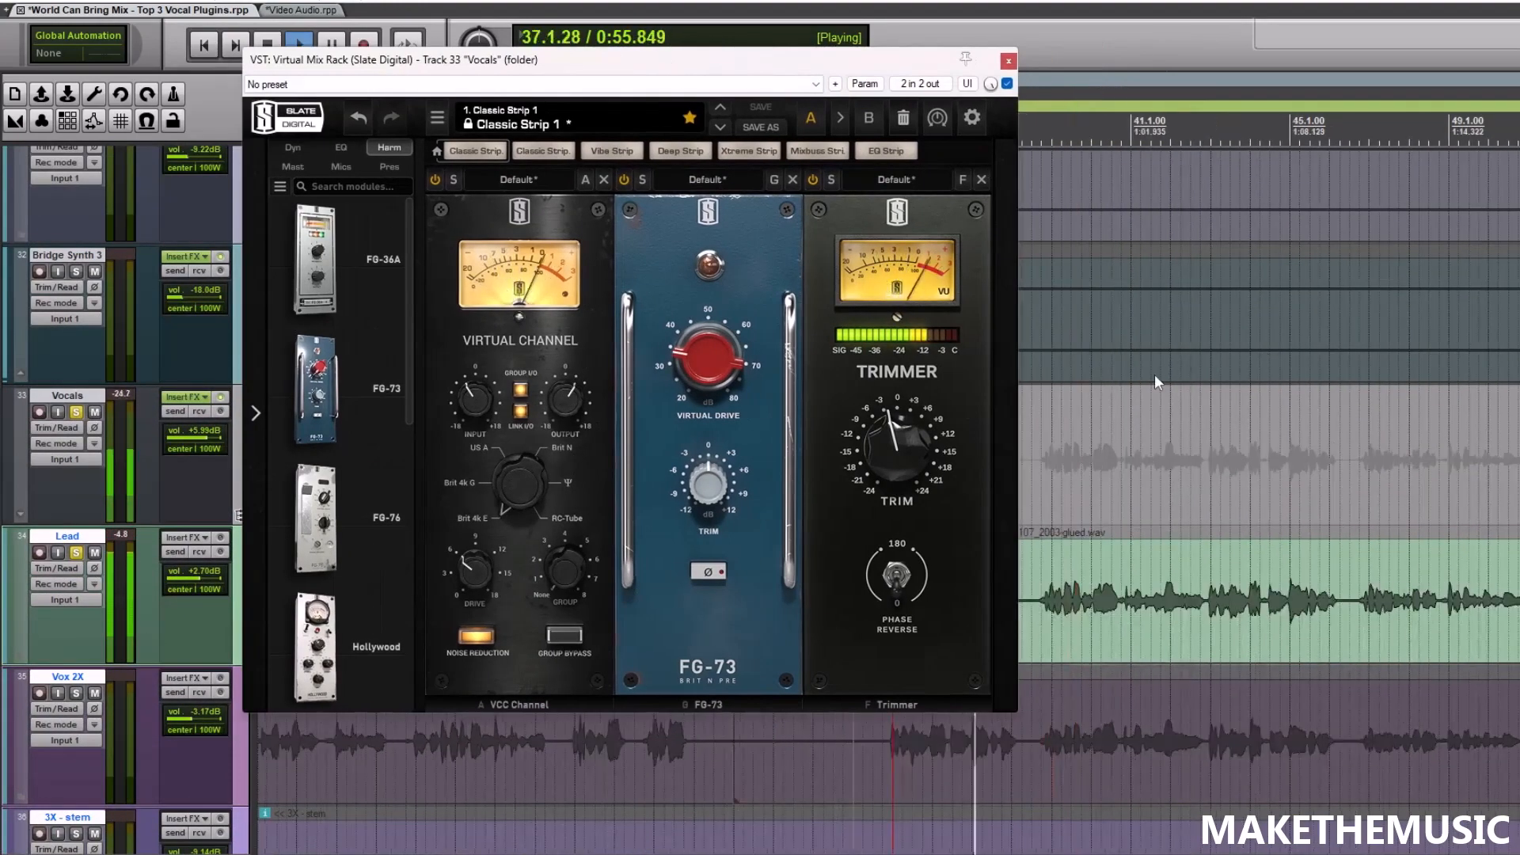
key(space)
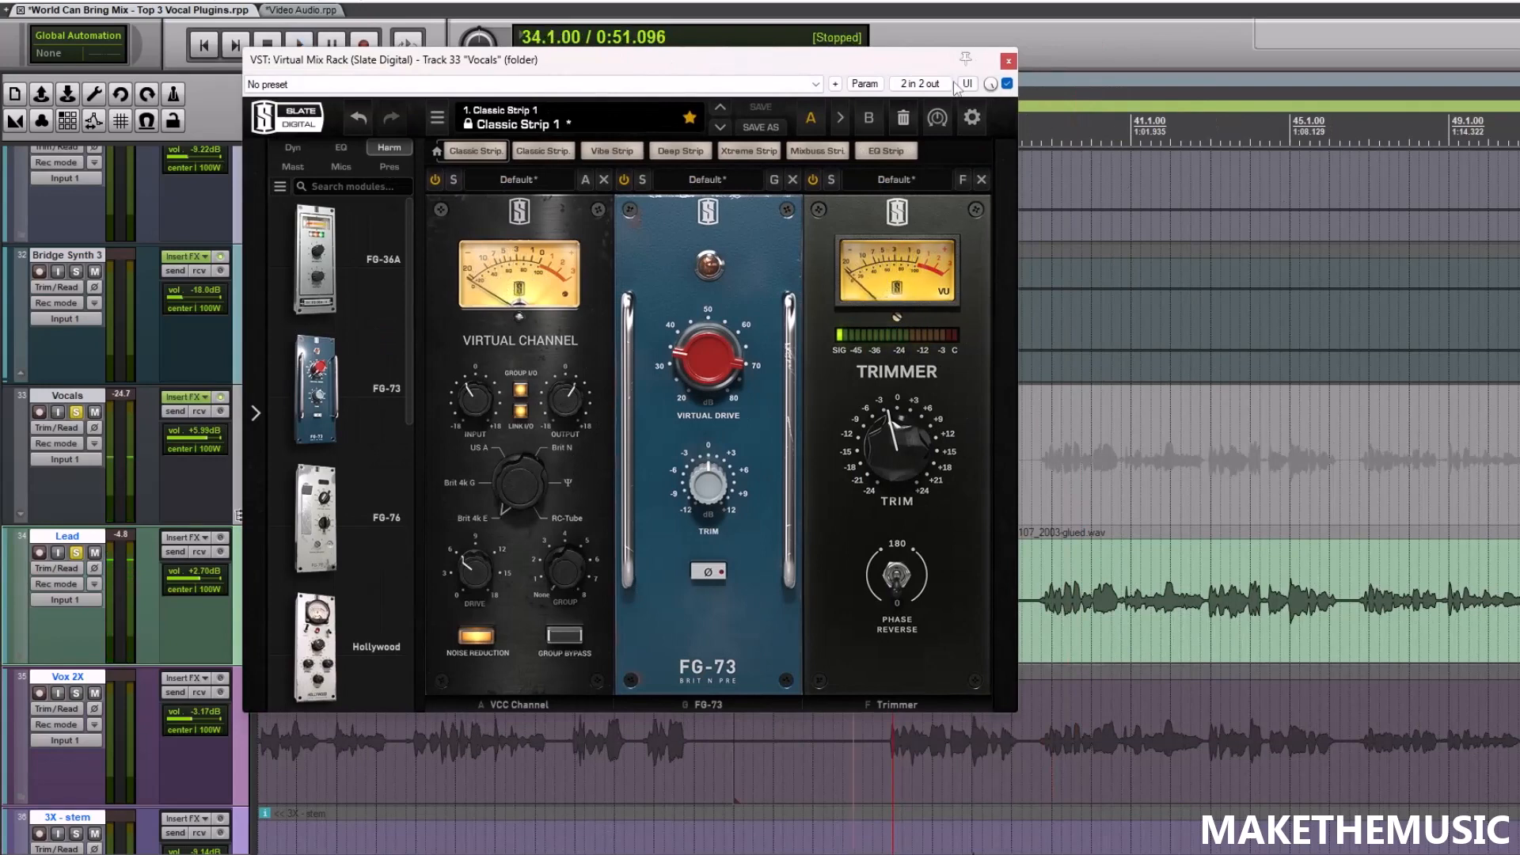
click(1008, 84)
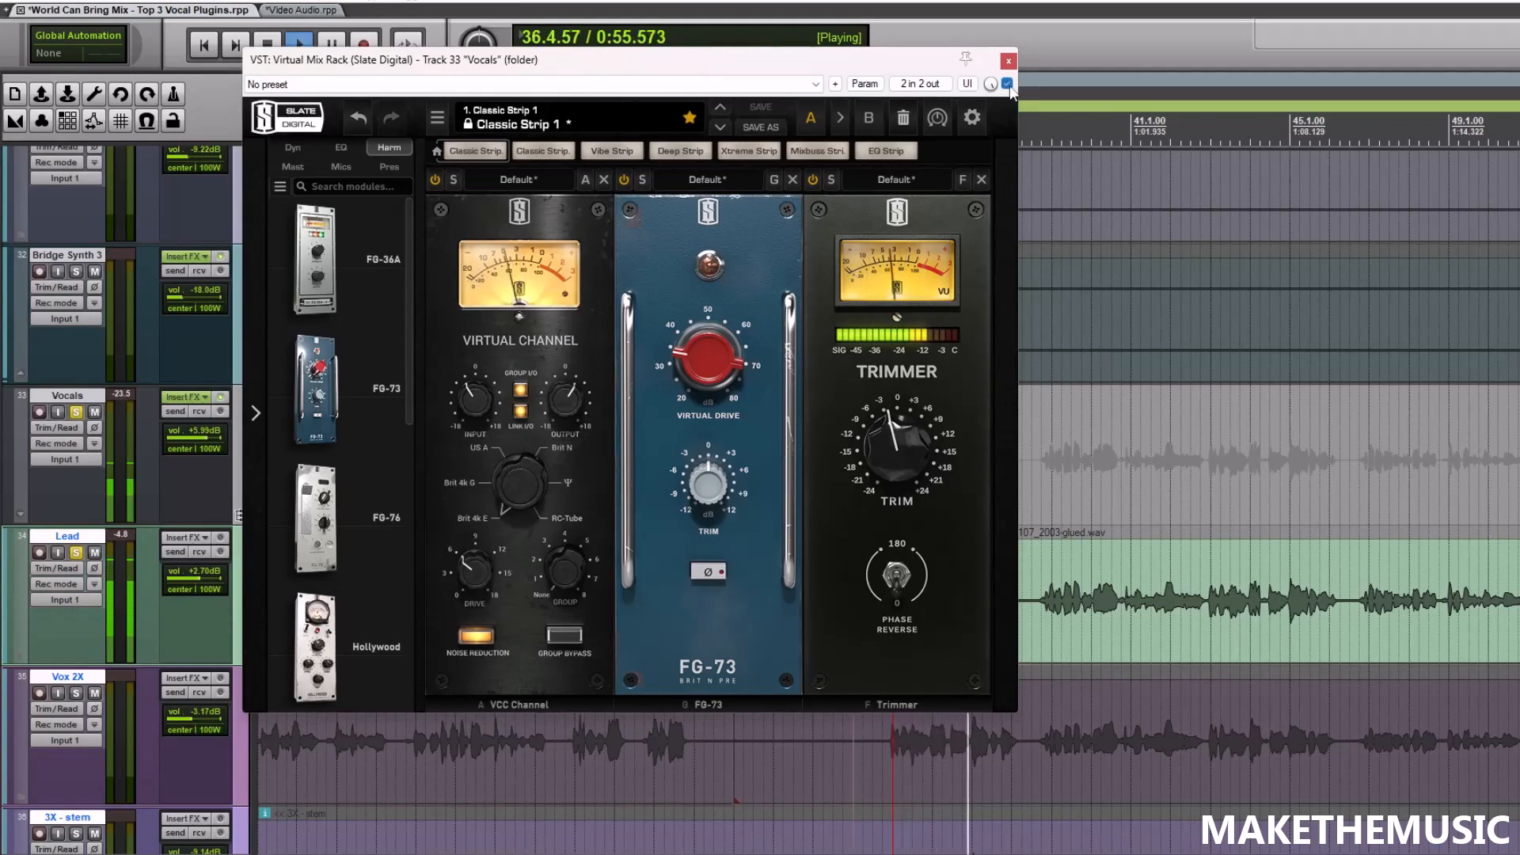
key(space)
Add the FG-S equalizer module between FG-73 and Trimmer in the Virtual Mix Rack
click(350, 146)
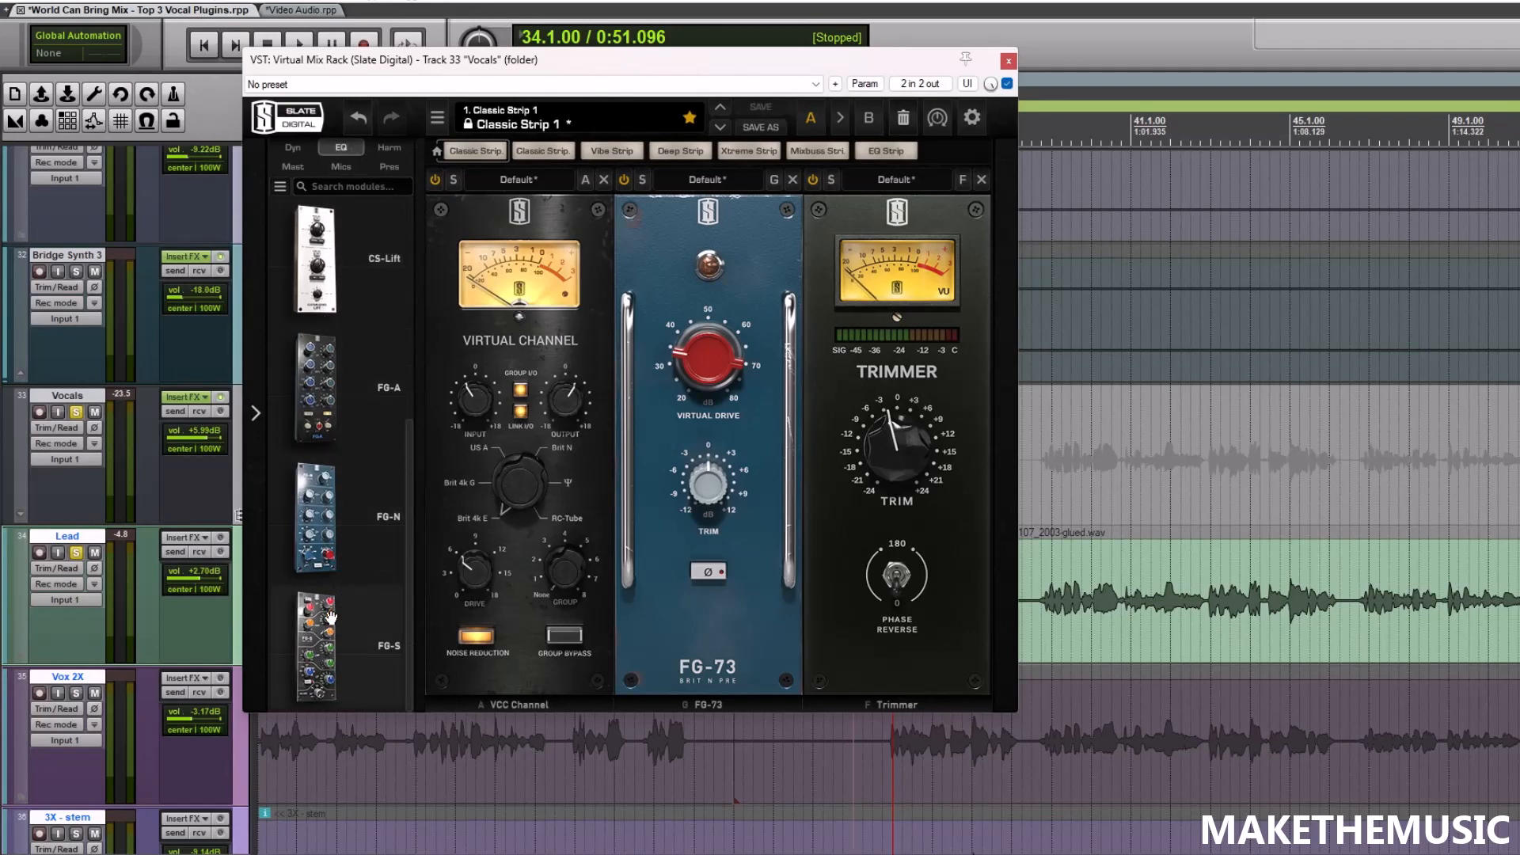
drag(331, 618, 903, 609)
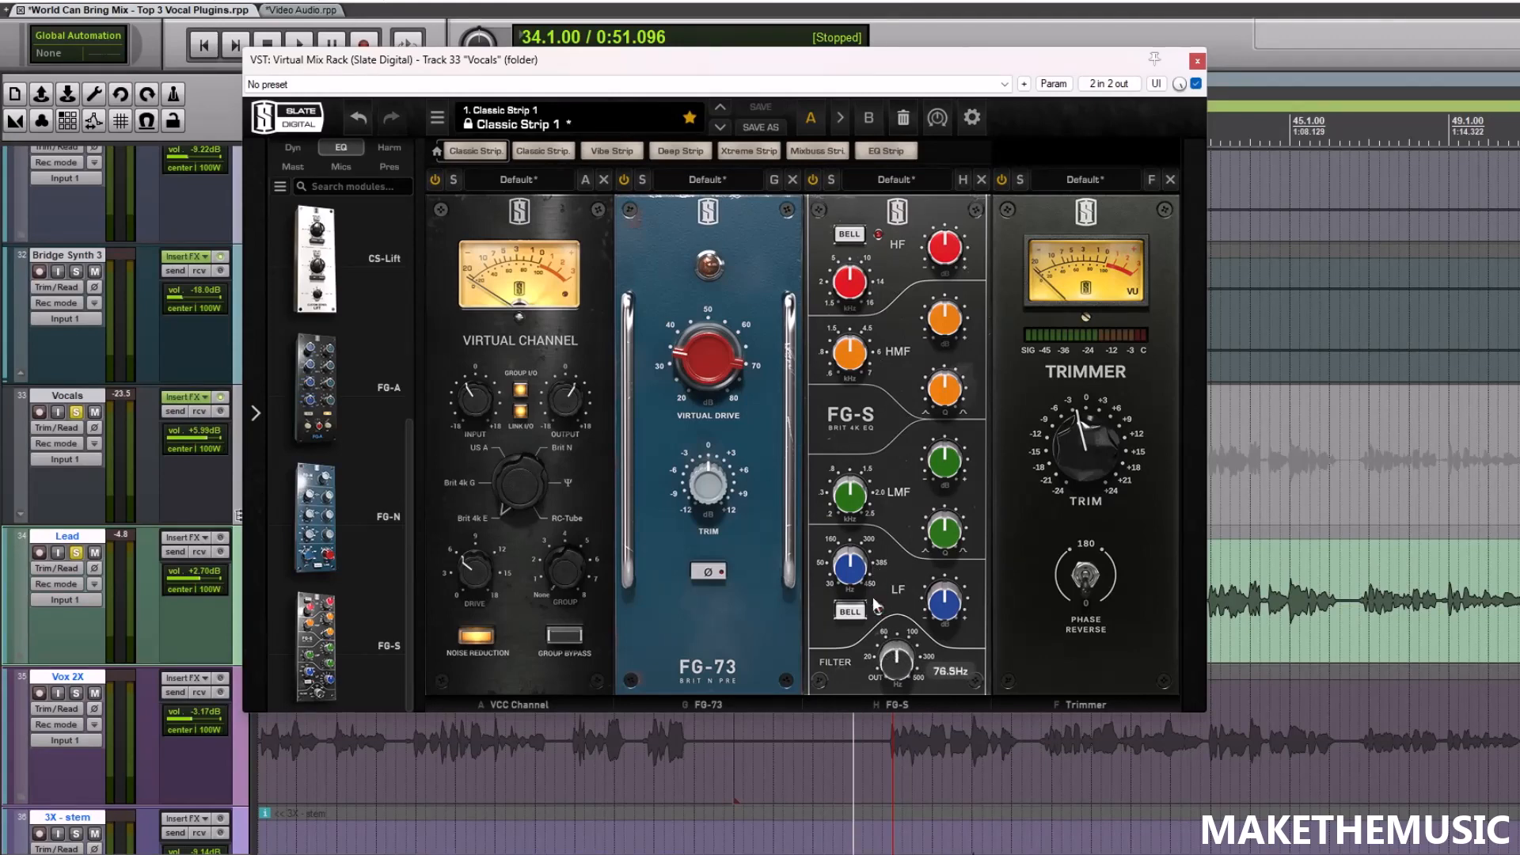
drag(872, 596, 872, 581)
Boost the FG-S high-frequency band by 2.49 dB and raise the HMF gain slightly while the vocals play
drag(1086, 296, 1091, 279)
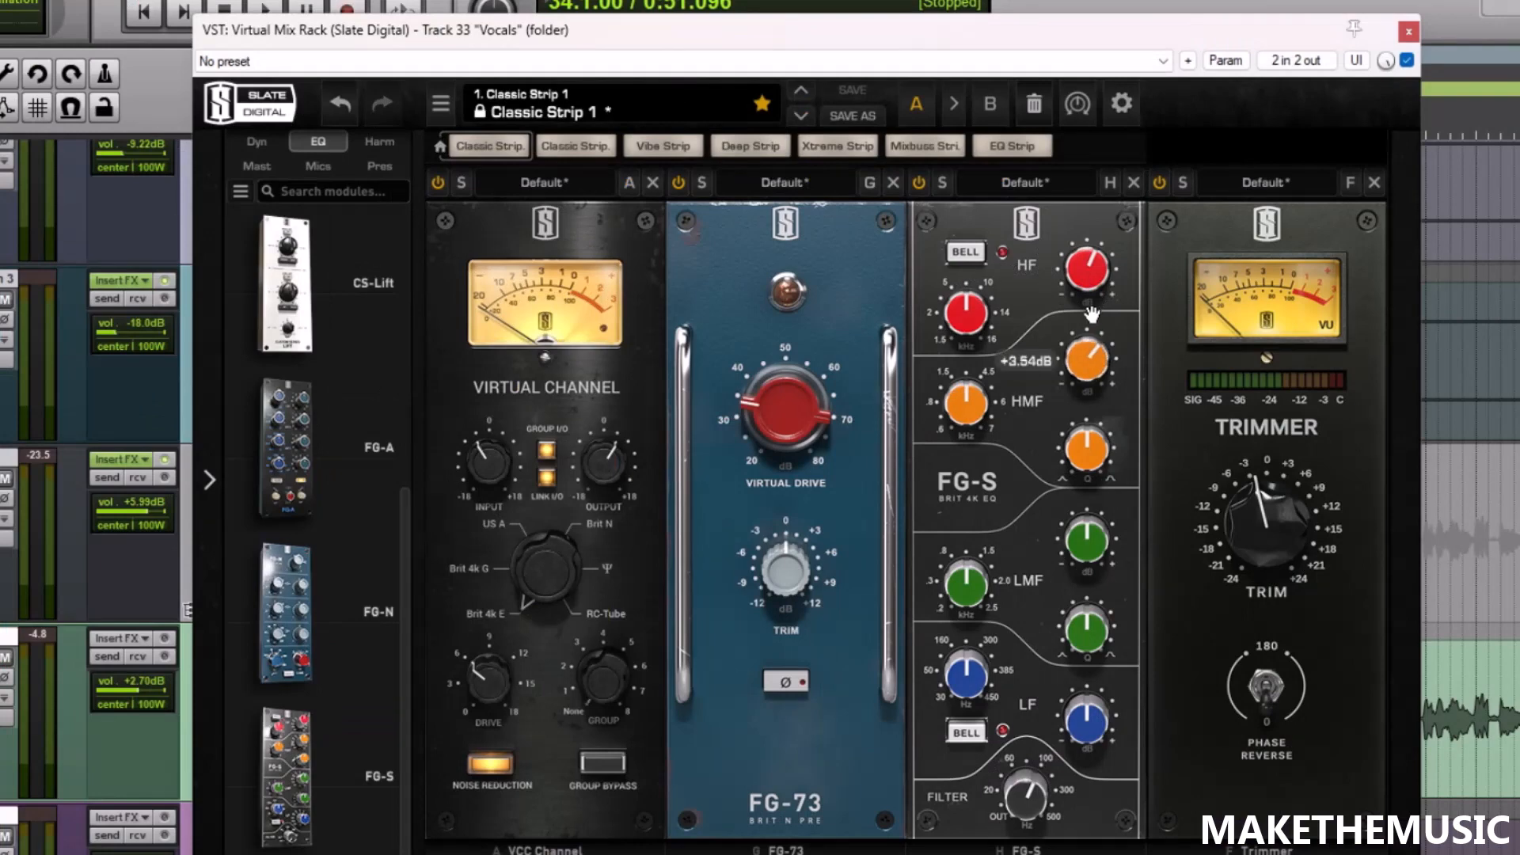
drag(1092, 349, 1095, 366)
drag(1086, 279, 1097, 241)
double_click(1088, 274)
key(space)
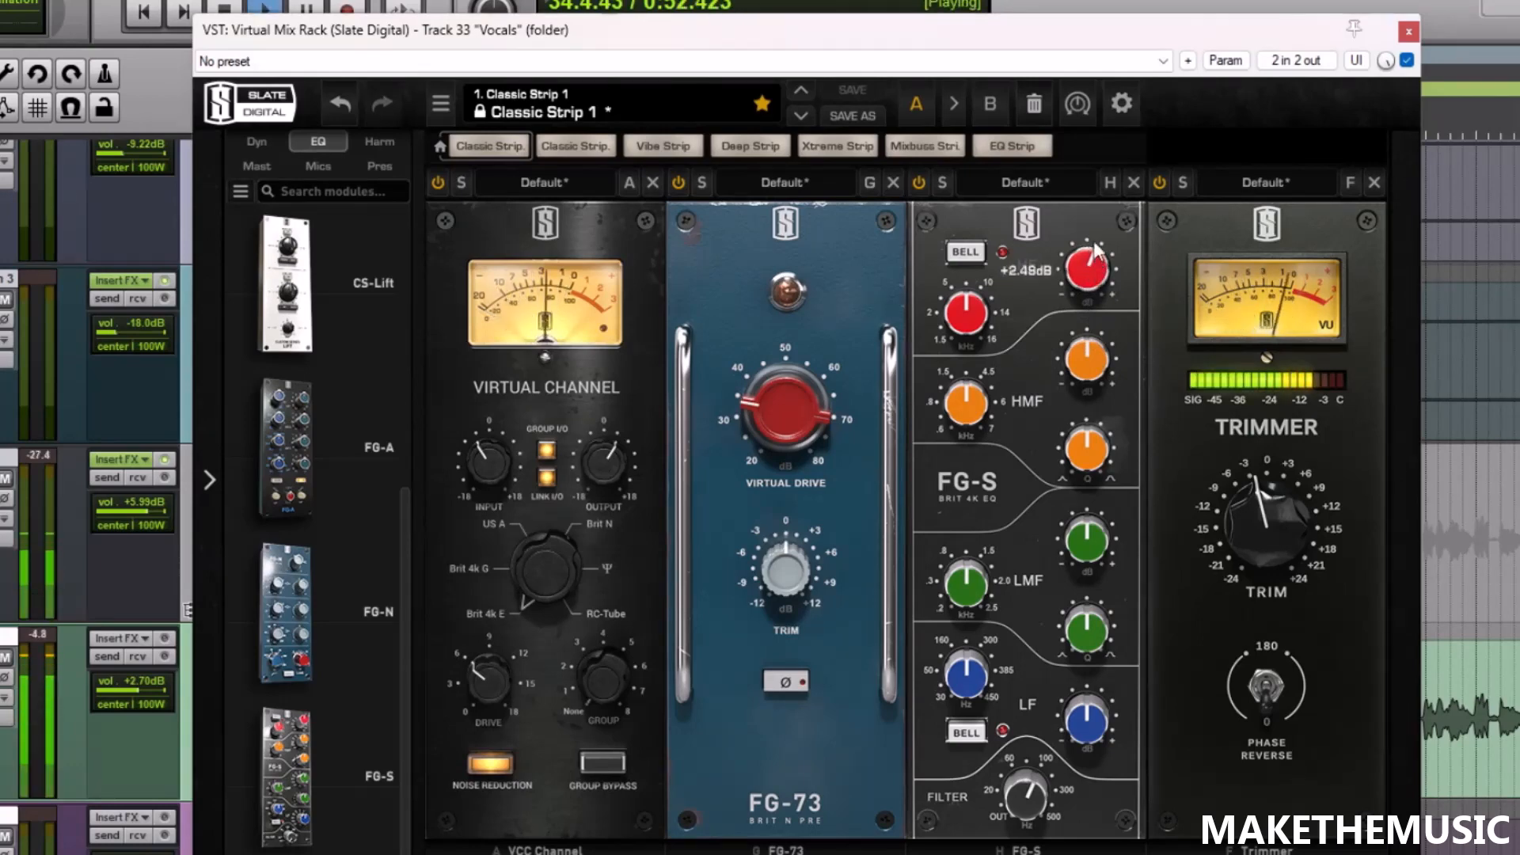
drag(1092, 359, 1099, 327)
Sweep the FG-S filter up to 500 Hz during playback, settle it just above 100 Hz and stop playback
drag(1025, 821, 1033, 850)
key(space)
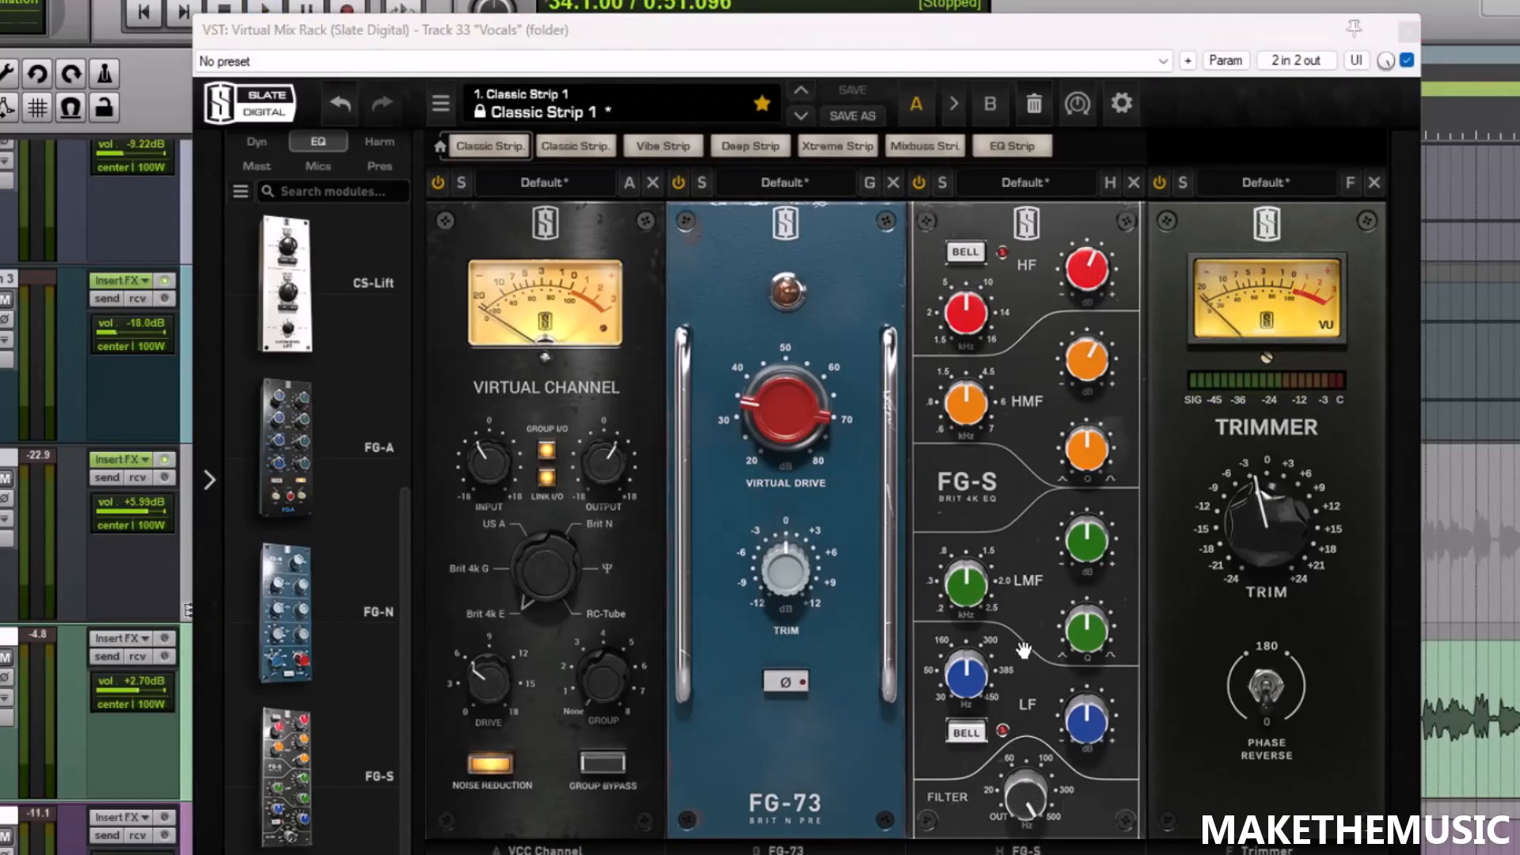
key(space)
mouse_move(1025, 799)
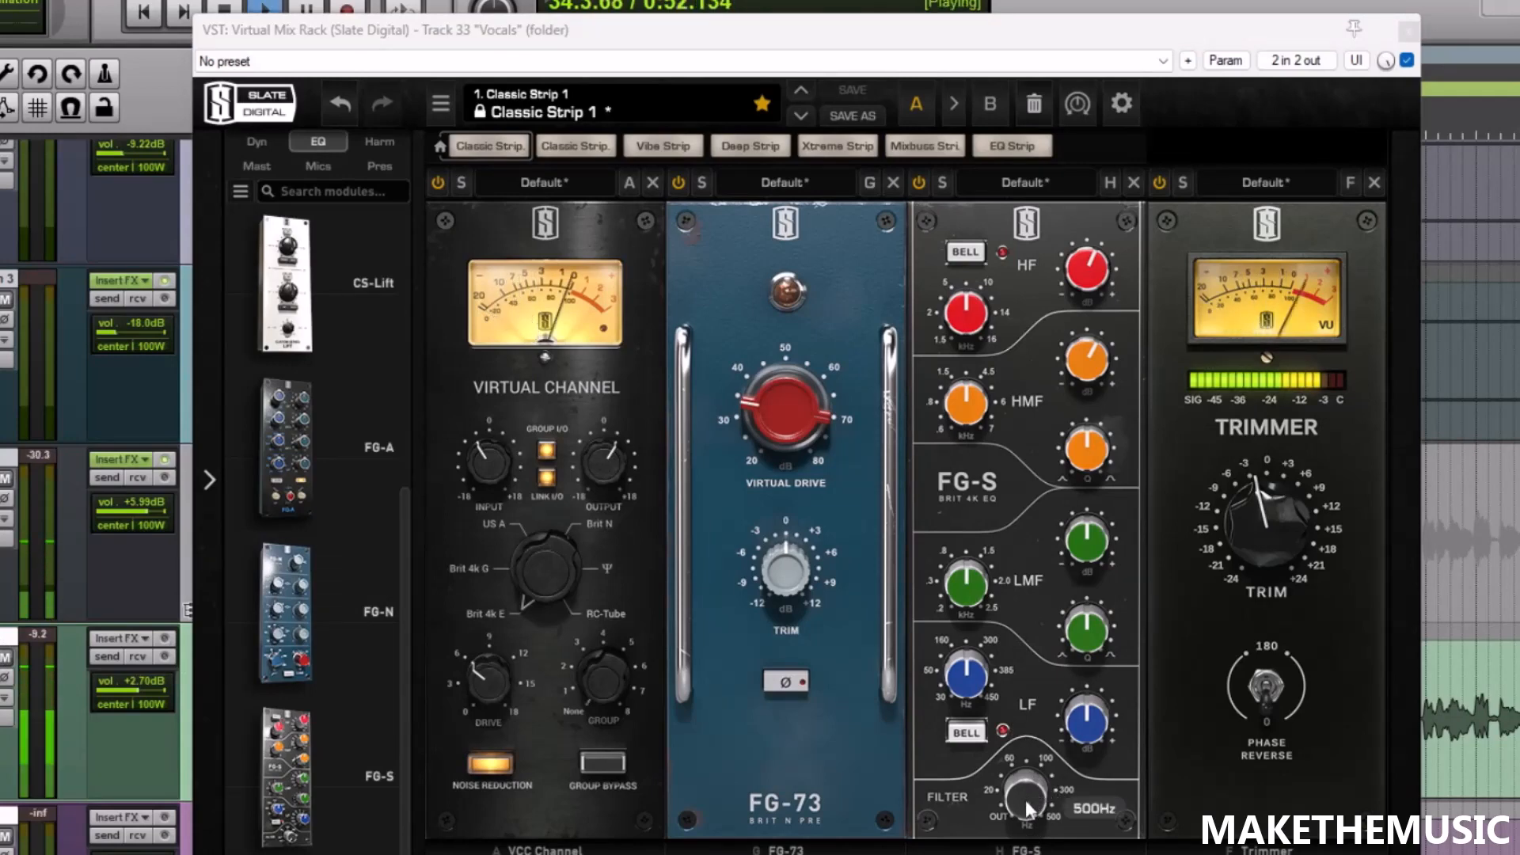
drag(1024, 800, 1025, 834)
key(space)
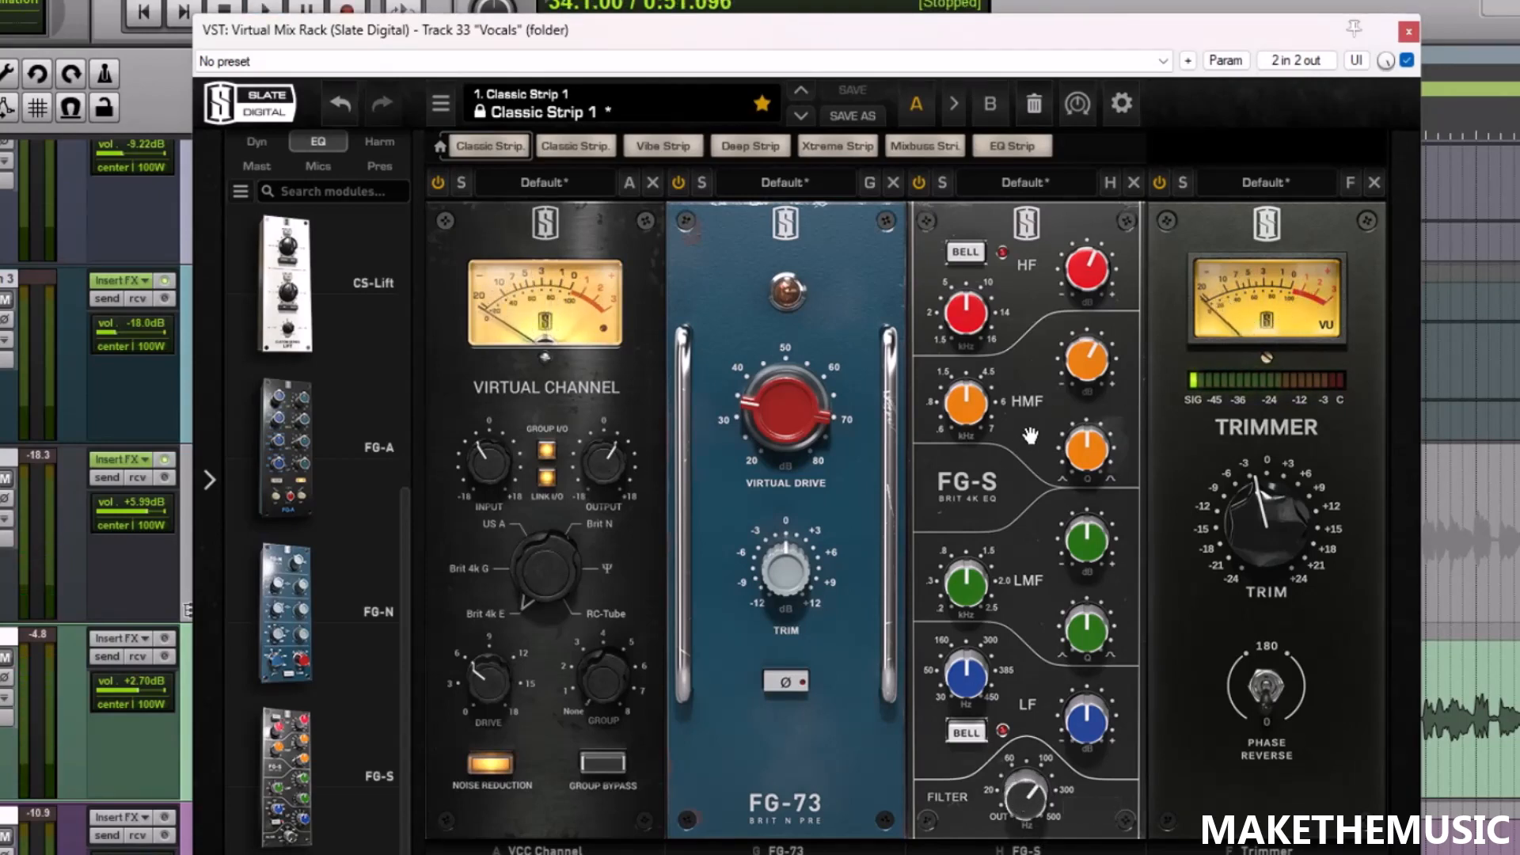
Set the FG-S LMF band to a Q of 2.47, a boost of 3.54 dB and a frequency of 275 Hz
mouse_move(1044, 809)
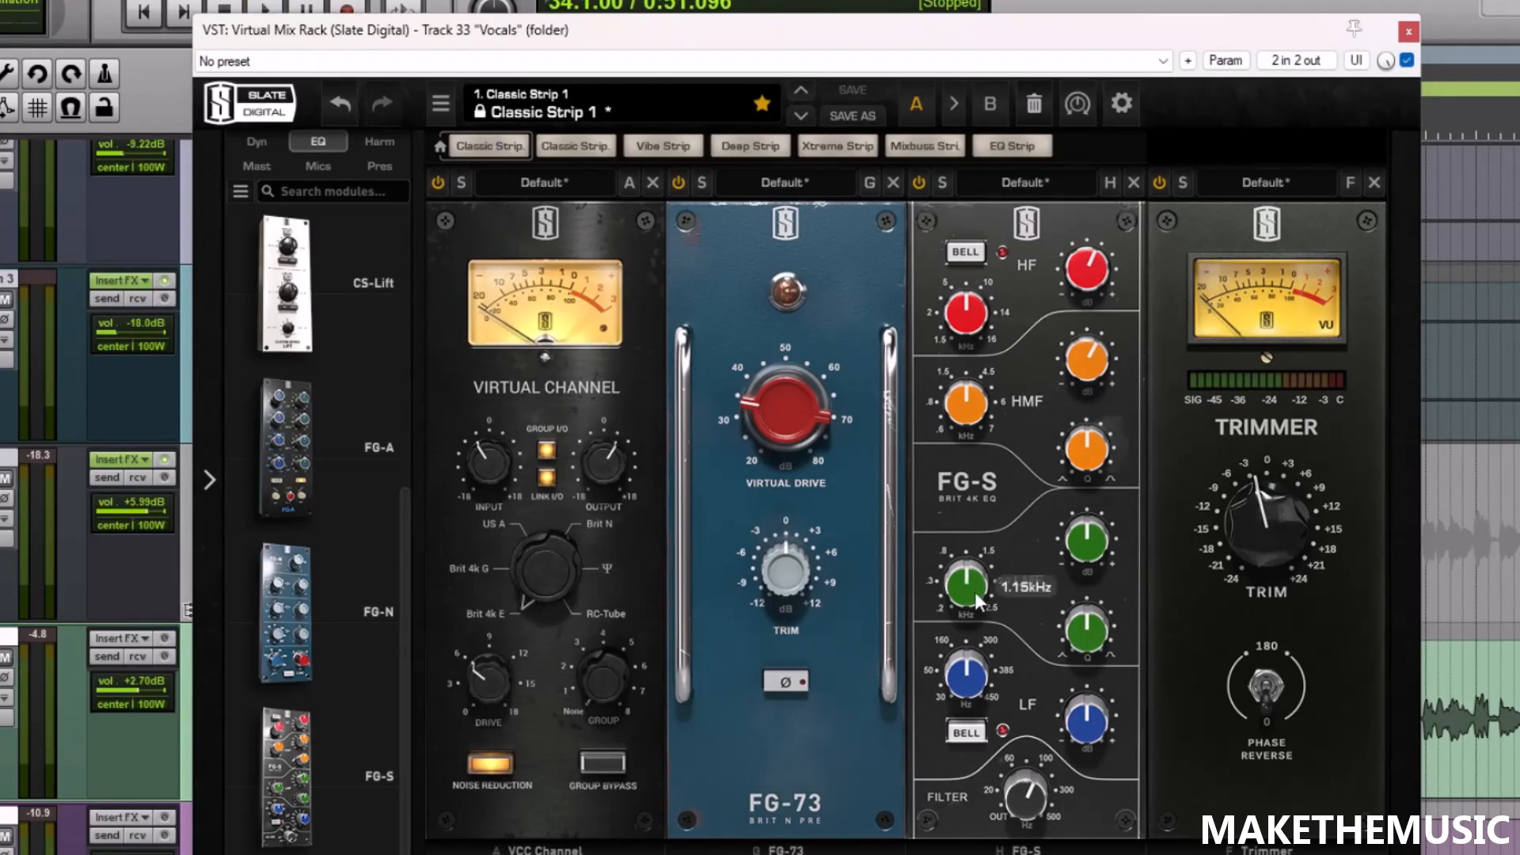
drag(975, 591, 973, 653)
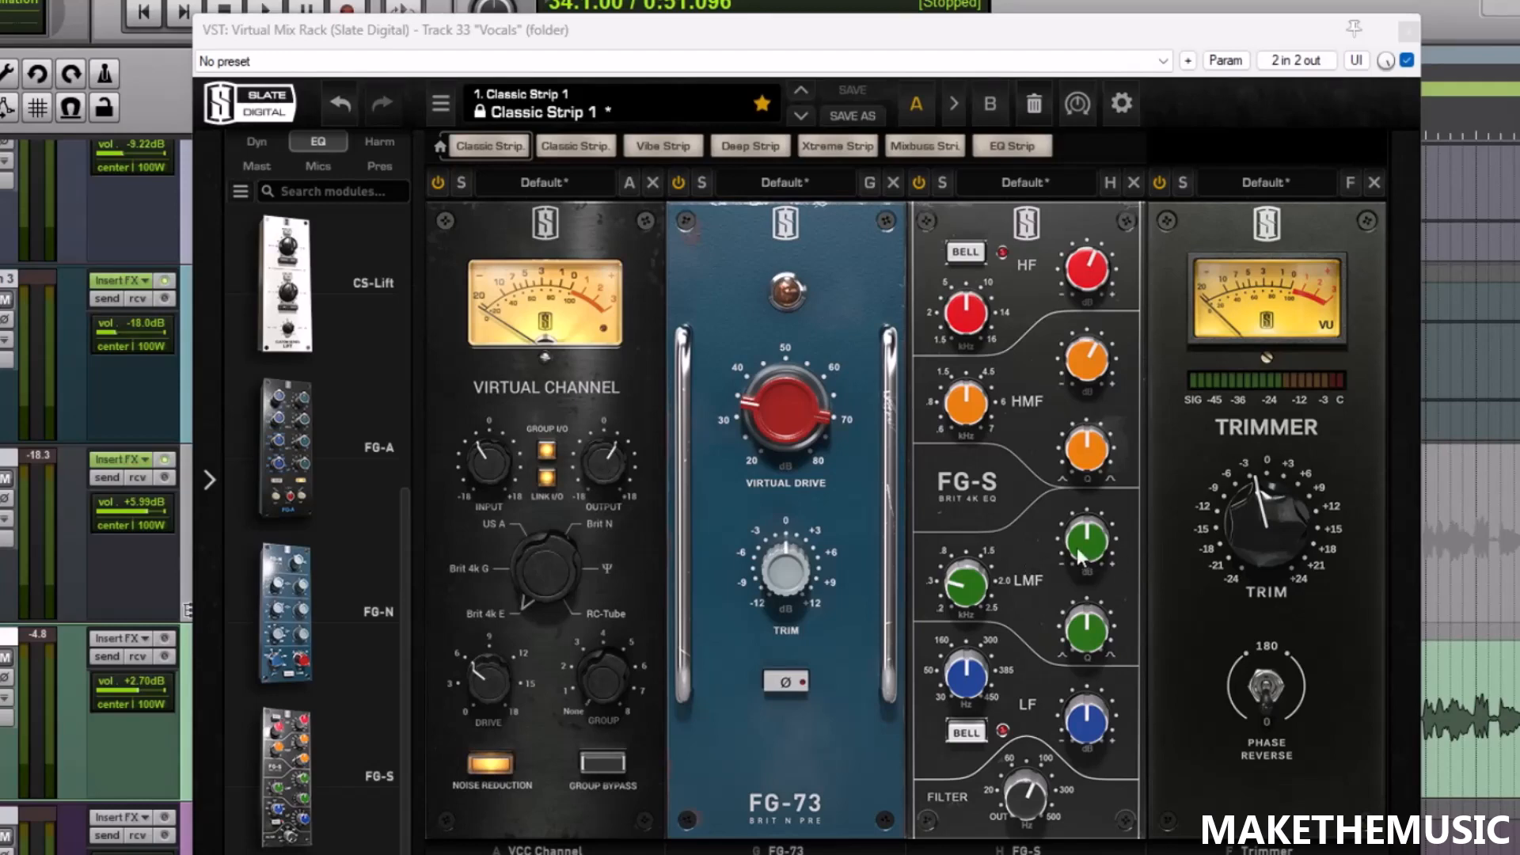
mouse_move(1095, 634)
mouse_down()
mouse_move(1094, 654)
mouse_move(1062, 602)
mouse_move(1061, 458)
mouse_move(1074, 653)
mouse_up()
drag(1081, 557, 1075, 514)
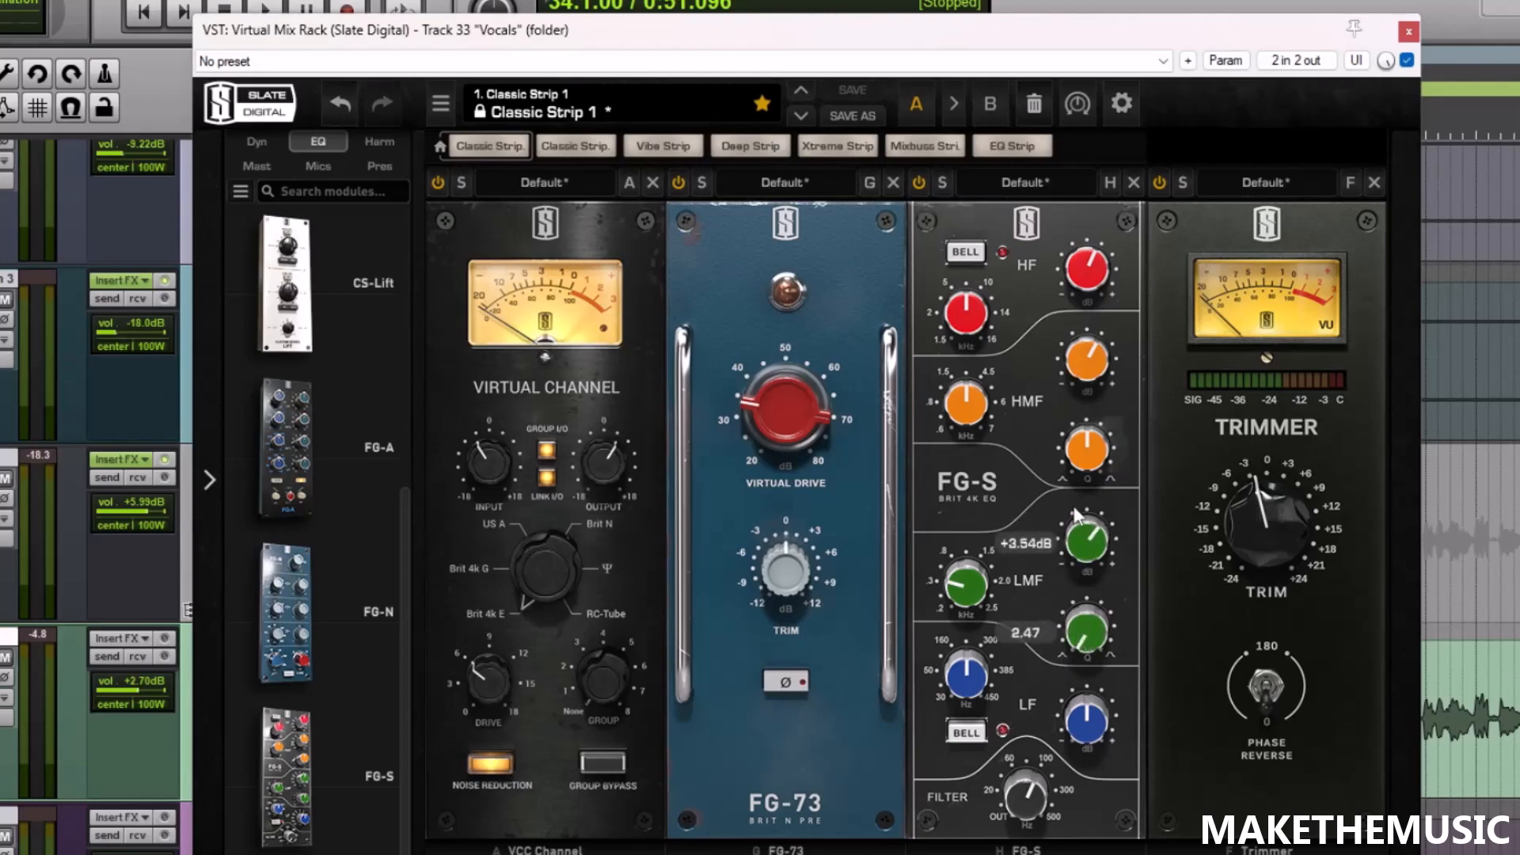
drag(965, 611, 963, 631)
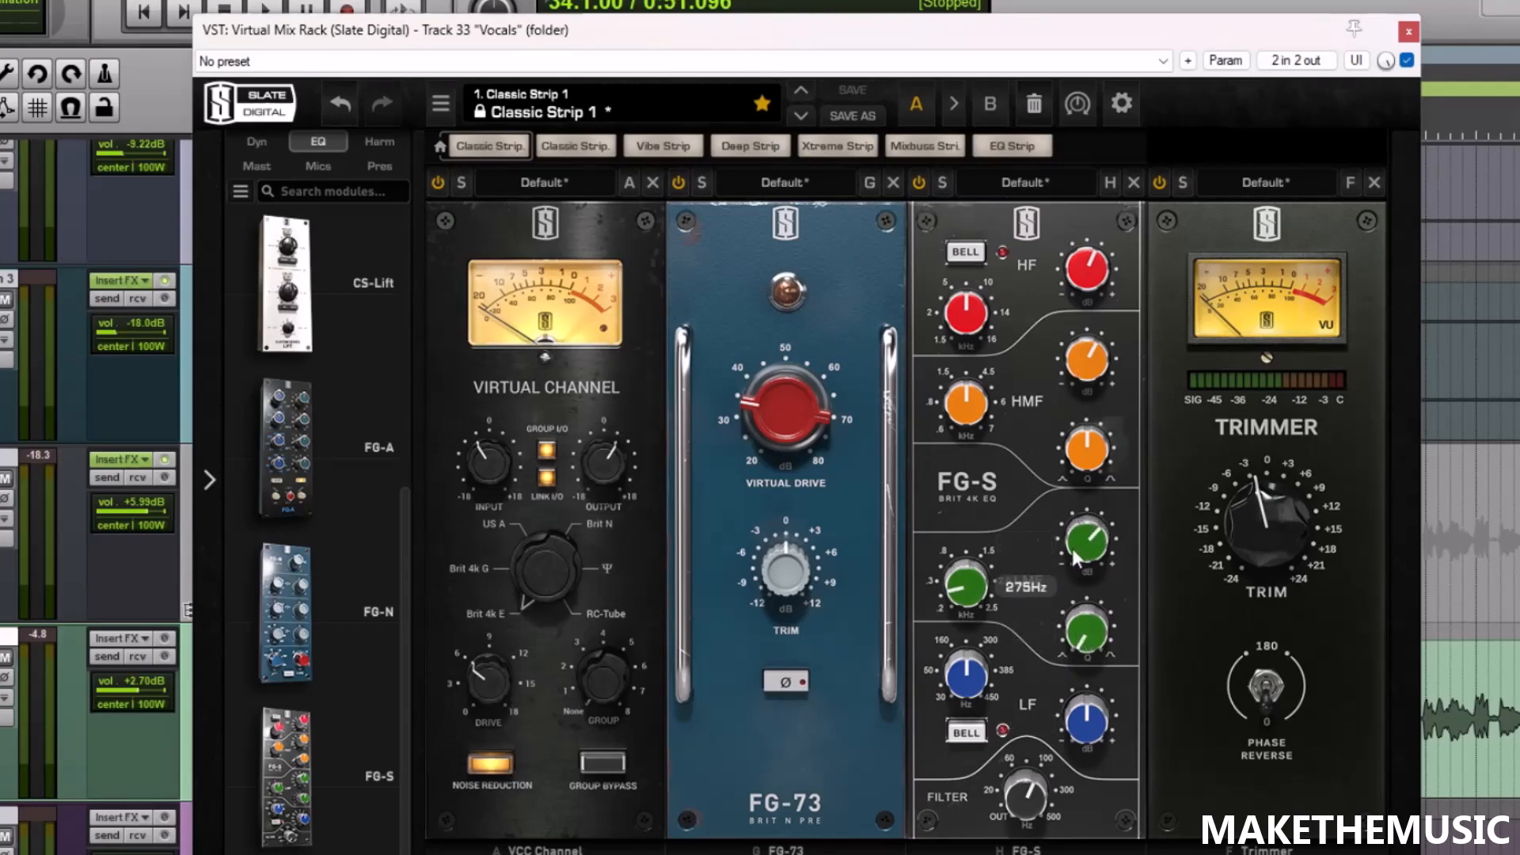
Boost the LMF band strongly during playback, sweep its frequency up to 408 Hz and stop playback
key(space)
drag(1083, 554, 1076, 512)
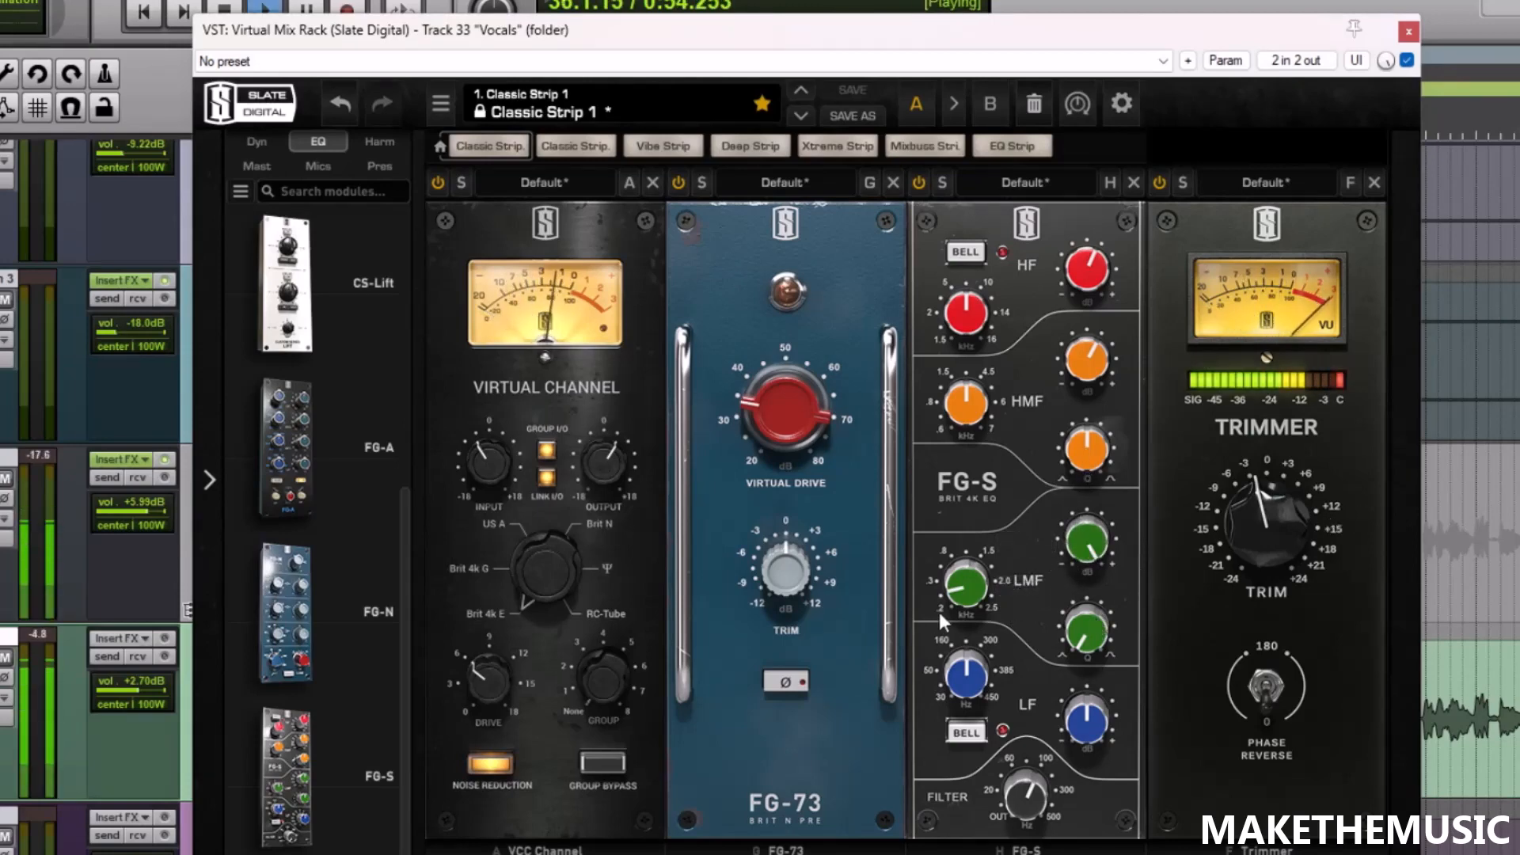
drag(966, 590, 944, 544)
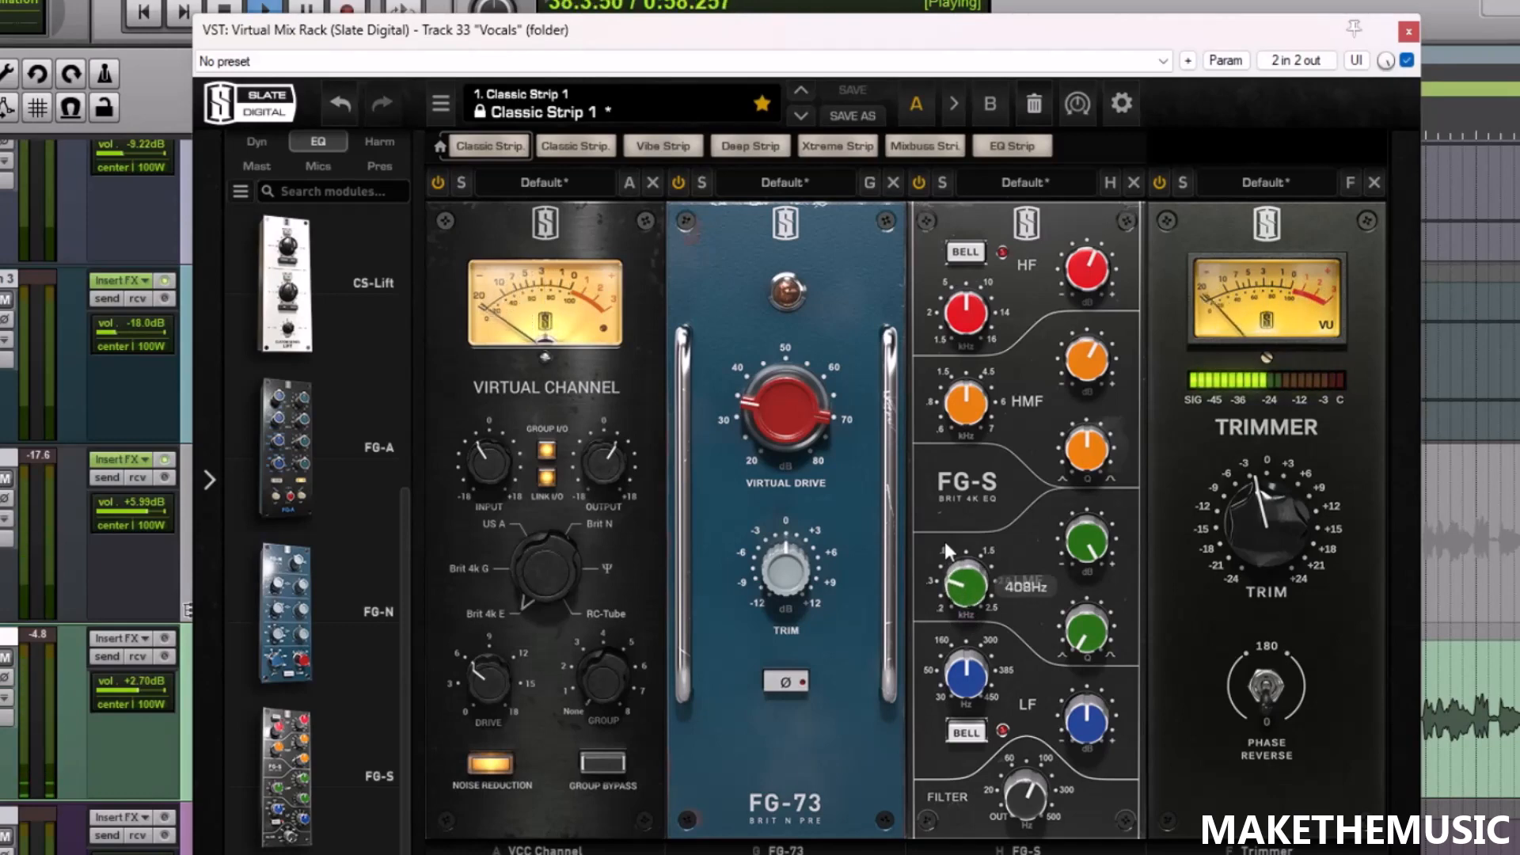
key(space)
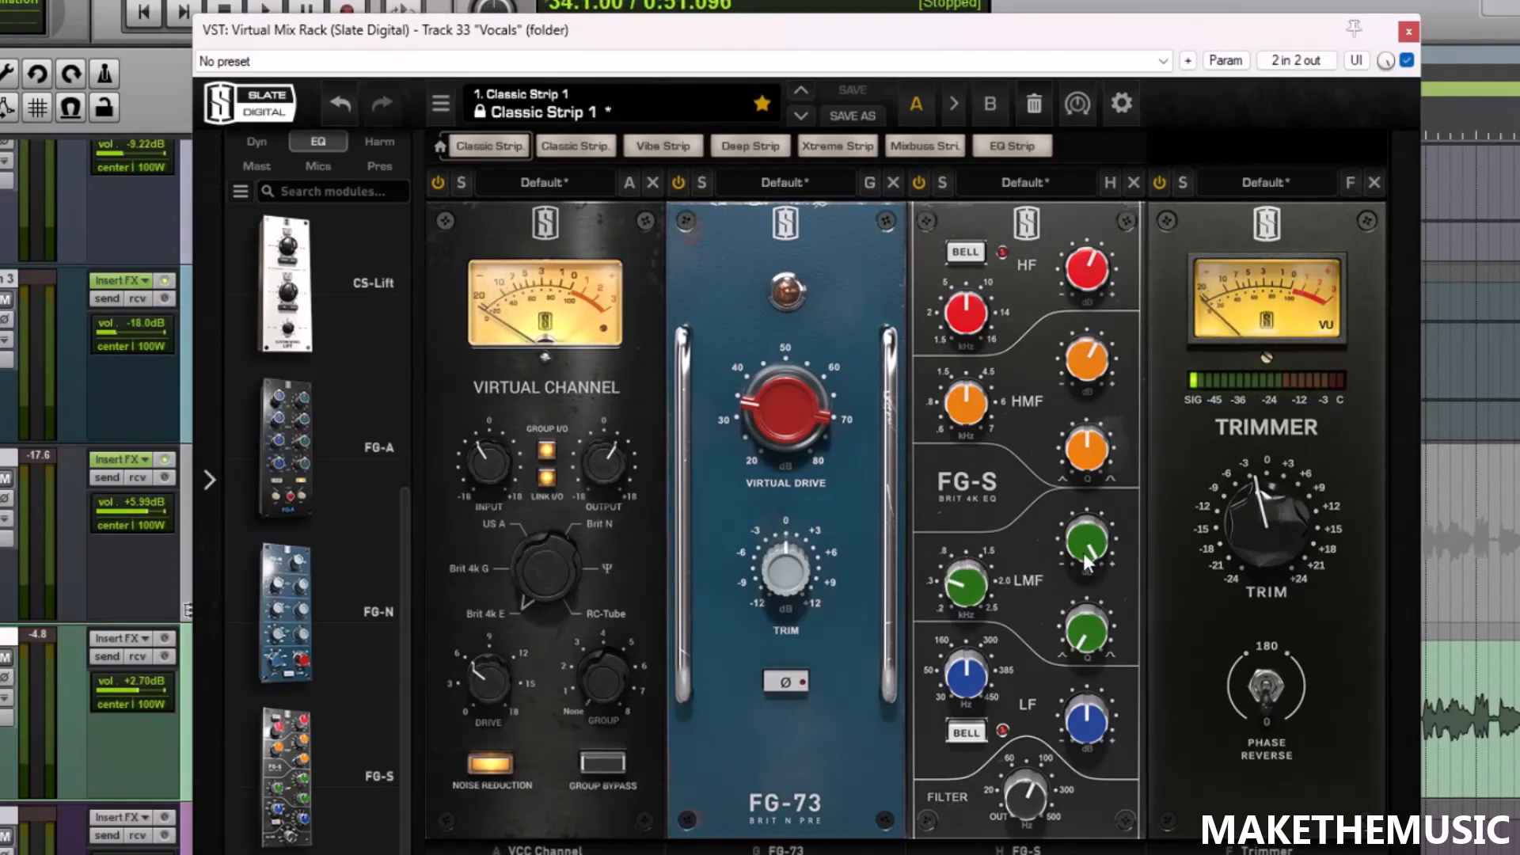
Turn the LMF band's boost into a gain cut of a few dB and play the vocals from bar 34.1 to check it
mouse_move(1089, 554)
drag(1125, 718, 1130, 734)
key(space)
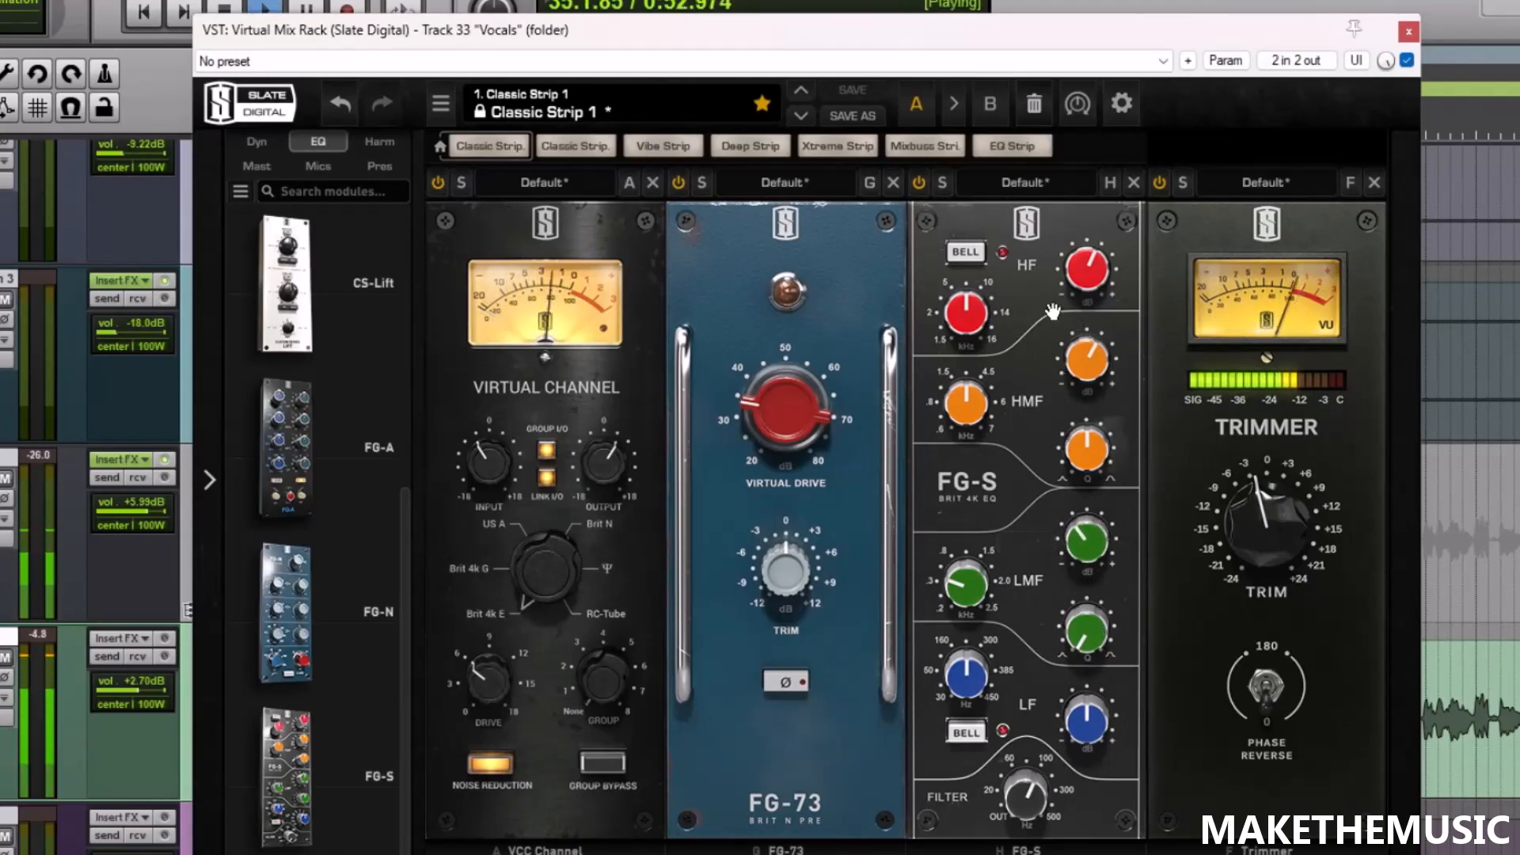
key(space)
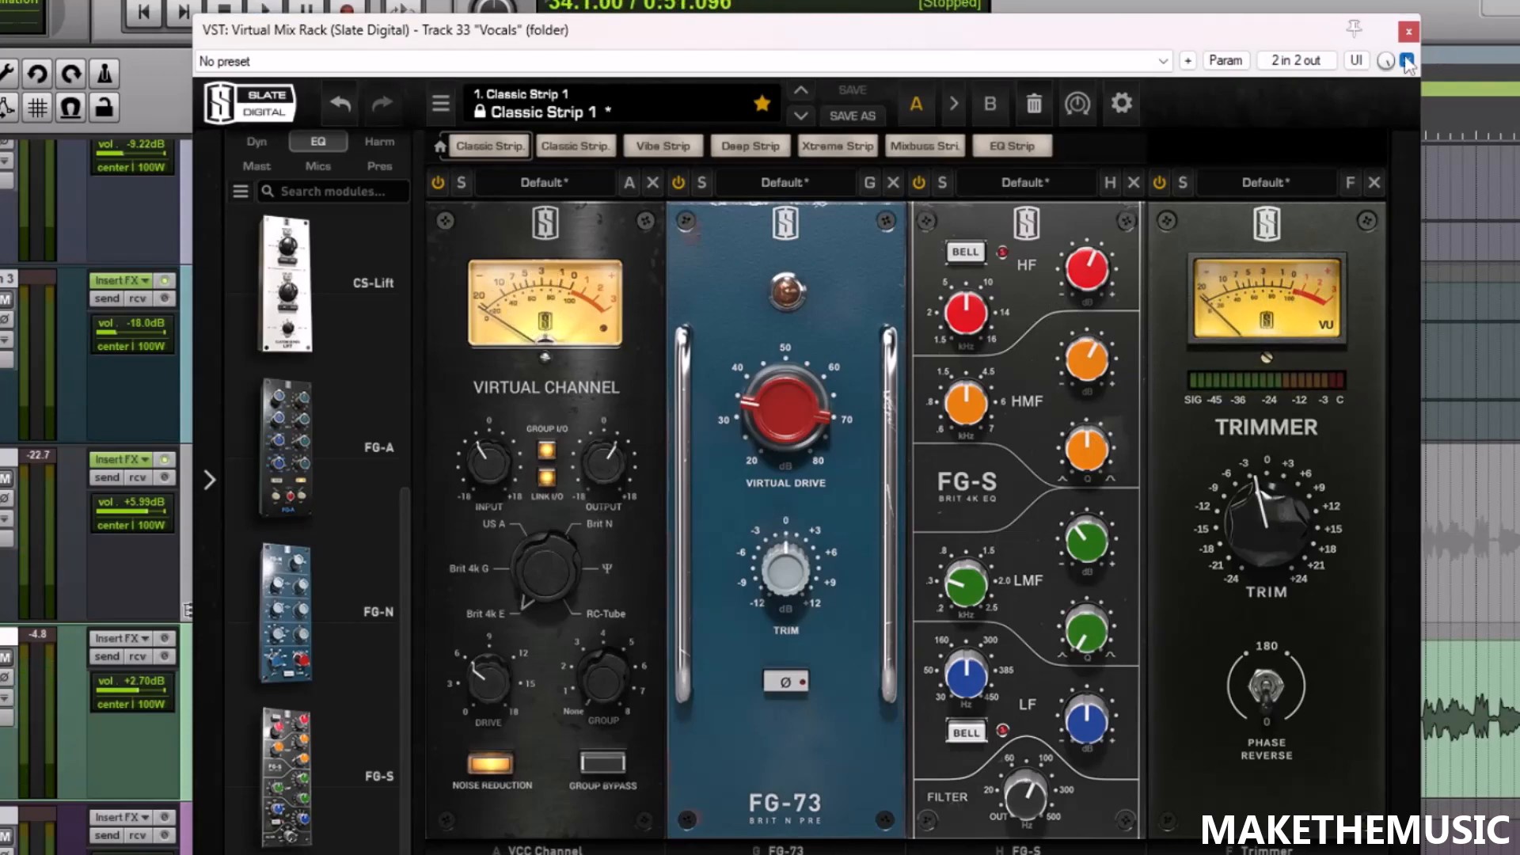
Bypass the Virtual Mix Rack during playback and re-enable it to compare the unprocessed and equalized vocals
click(1406, 61)
key(space)
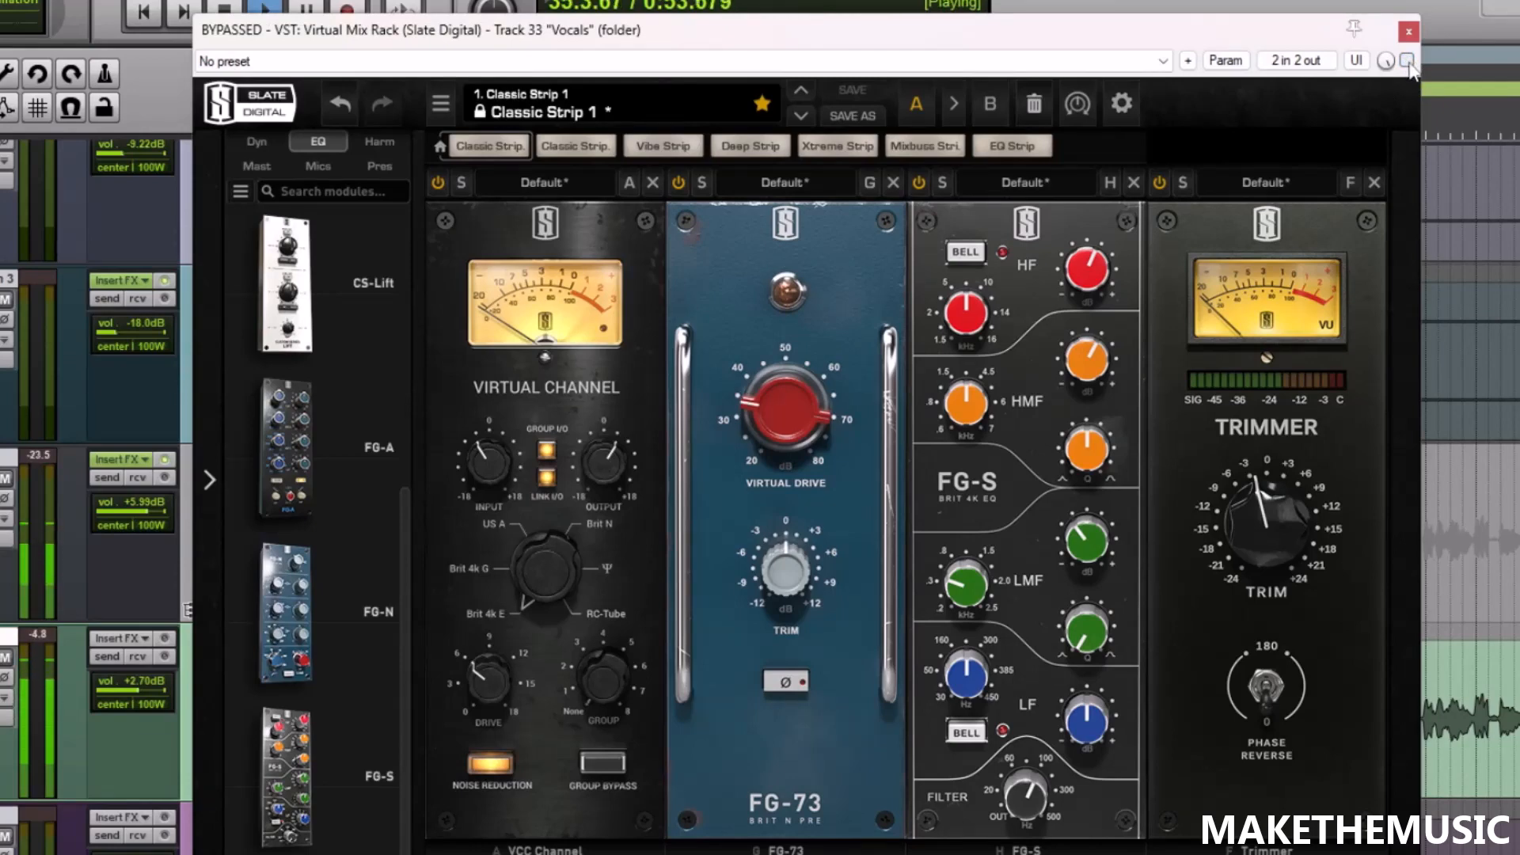
click(1407, 61)
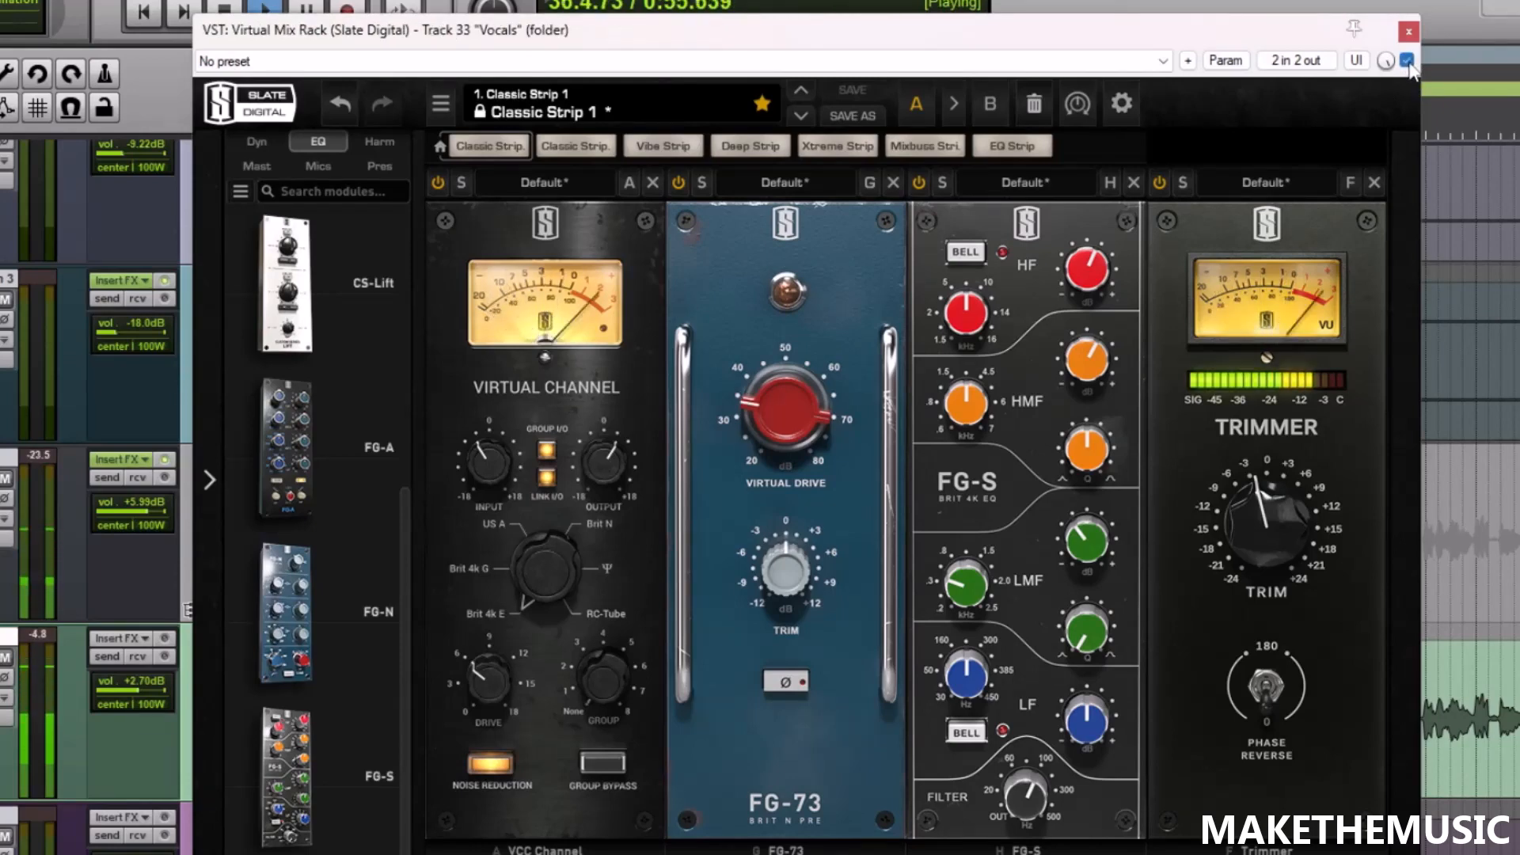
key(space)
Close the Virtual Mix Rack window, unsolo the vocals and play the full mix from bar 34.1 into Chorus 1
mouse_move(490, 461)
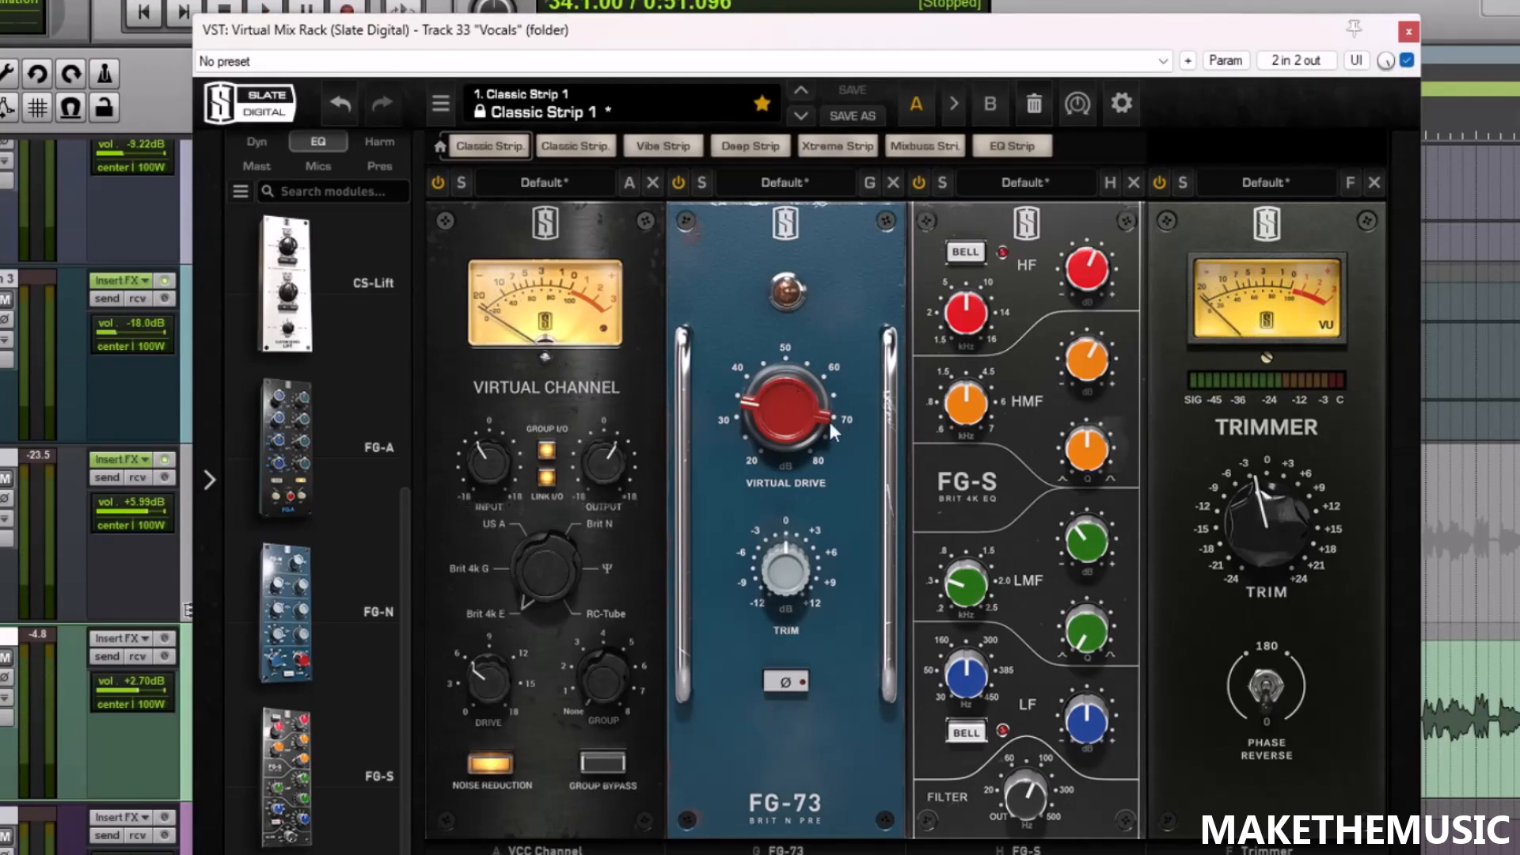
click(1414, 35)
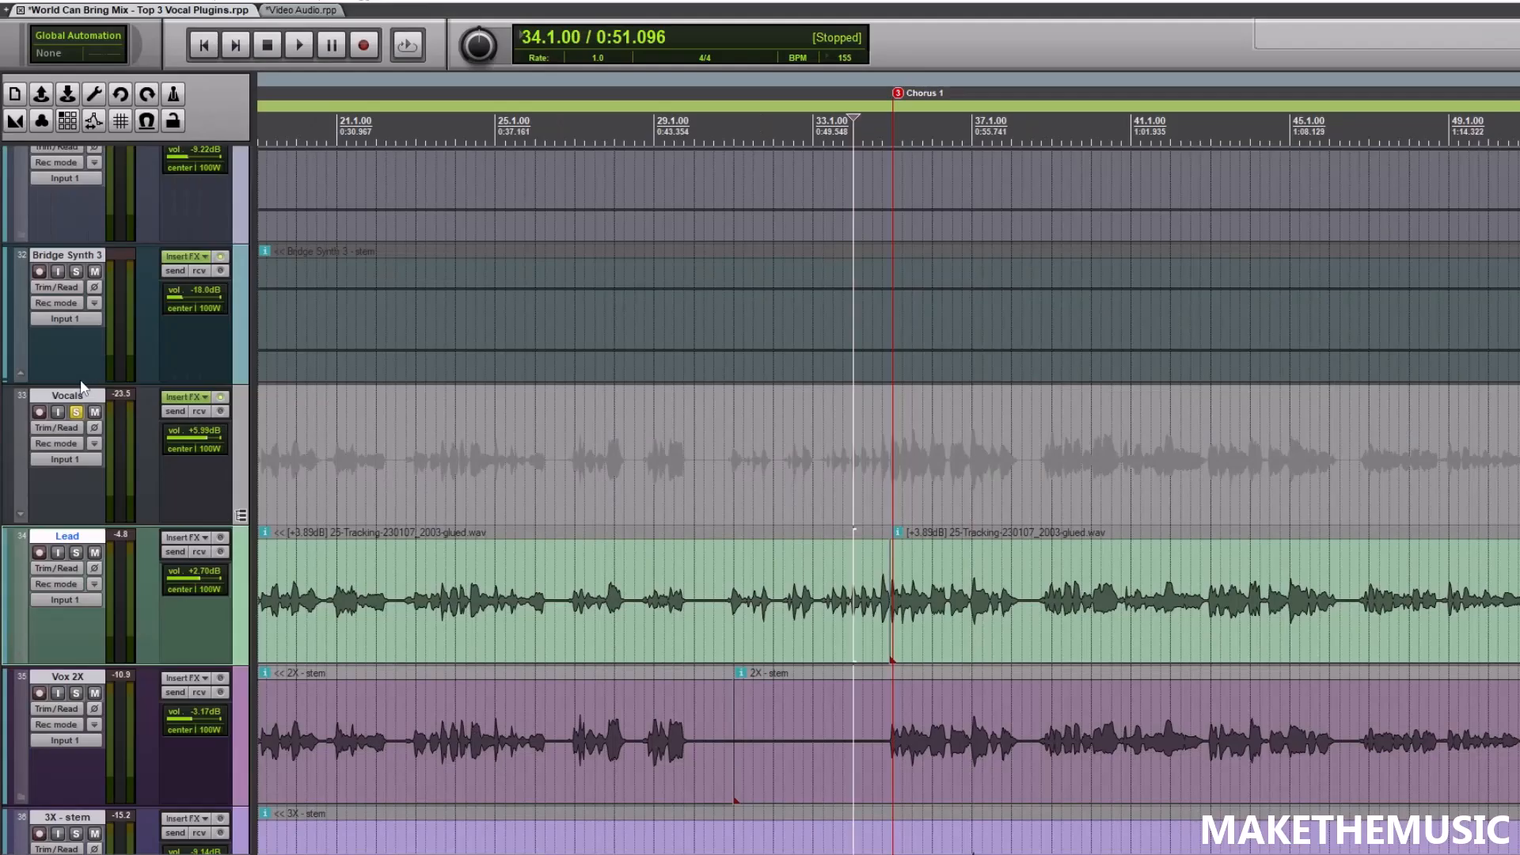
click(79, 412)
key(space)
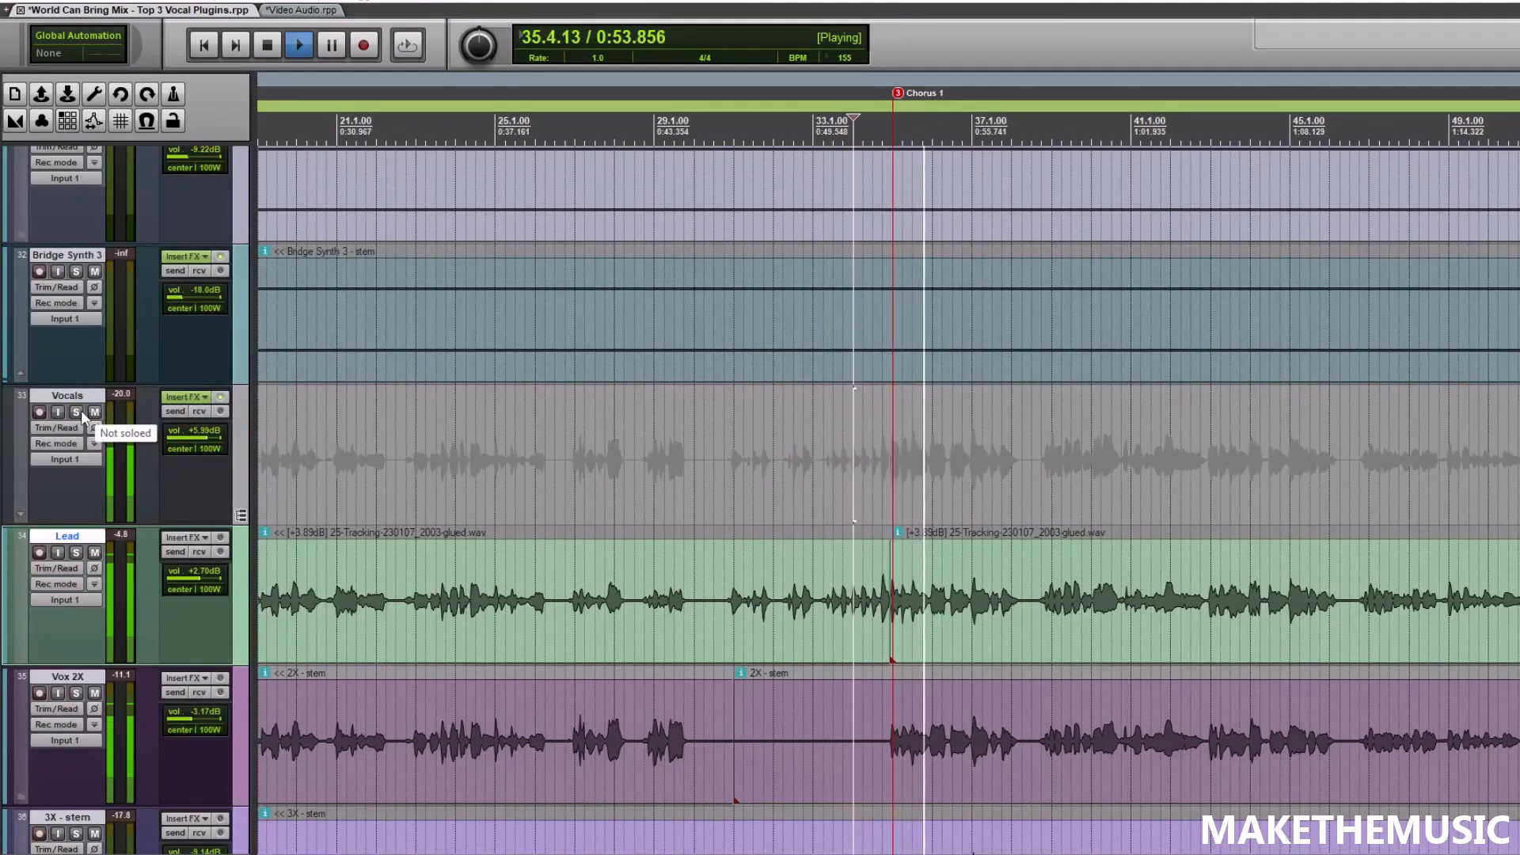
scroll(867, 486, down, 3)
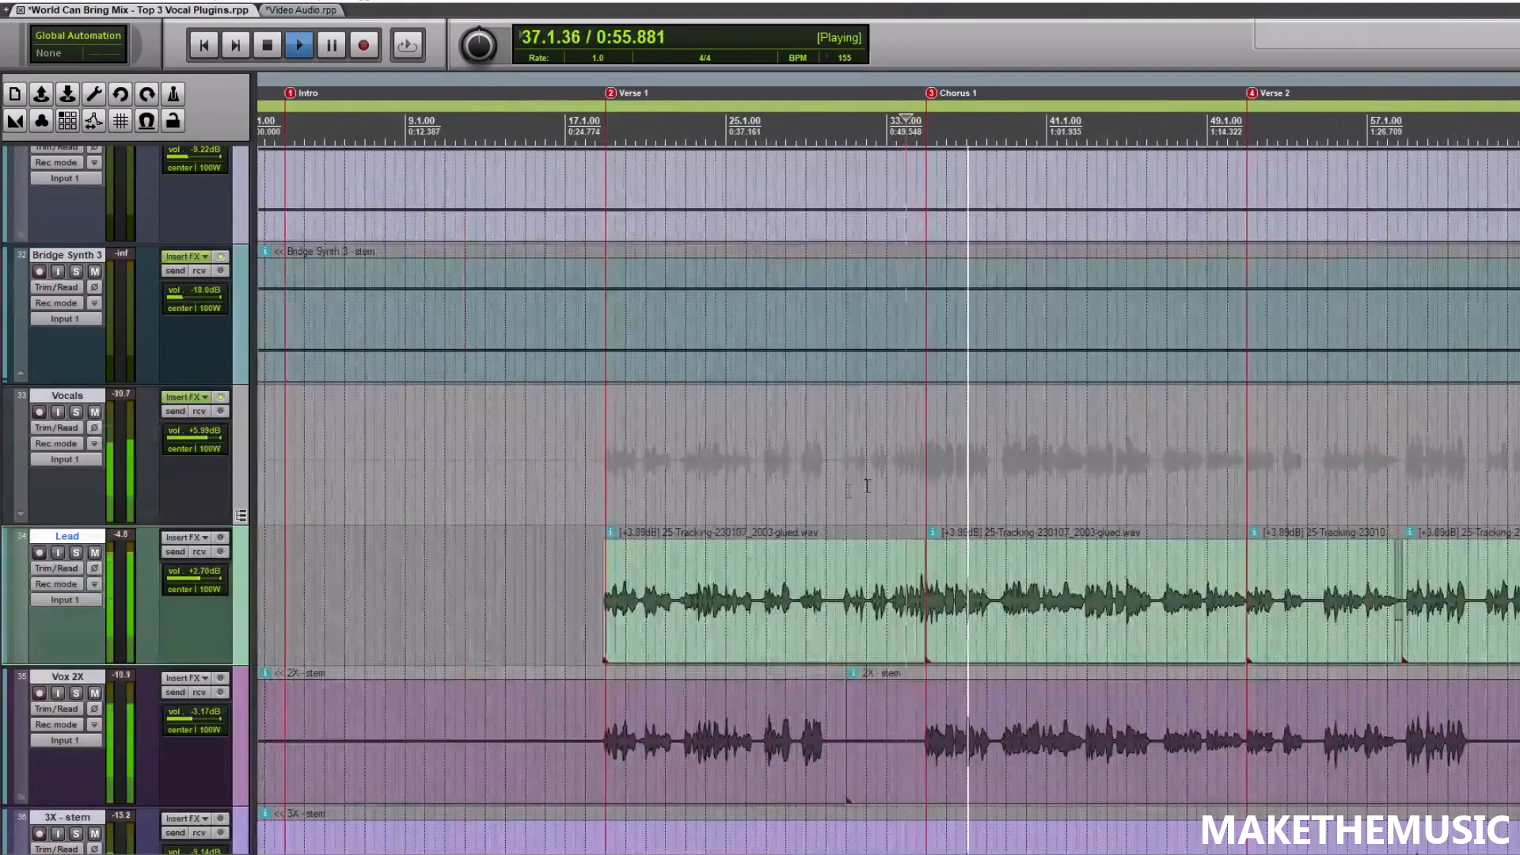
key(space)
Play the full mix from the start of Verse 1 at bar 19.1.00 to hear the processed vocals, and stop
click(607, 453)
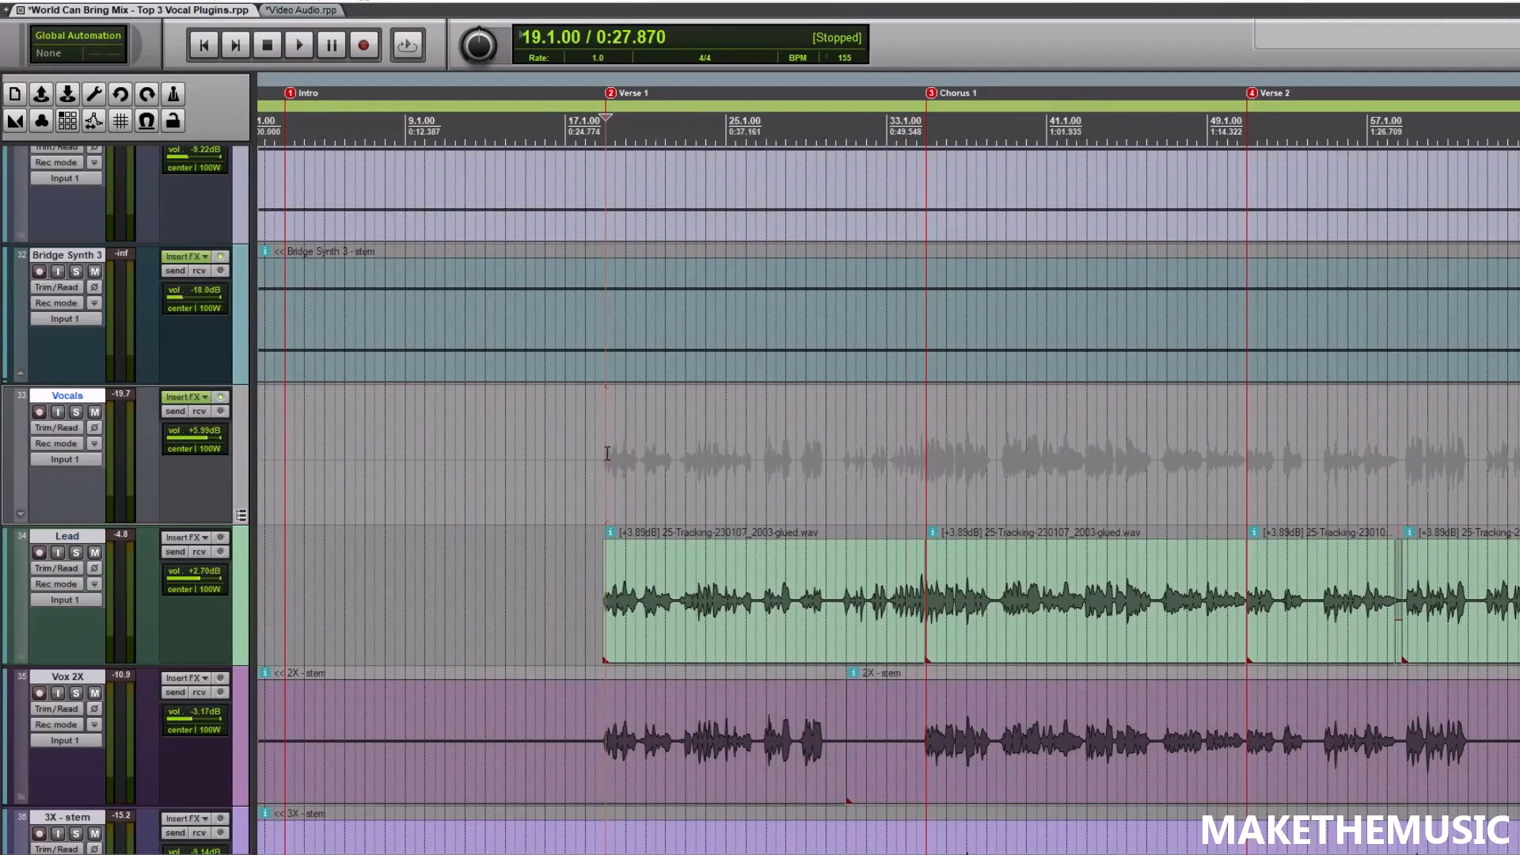
key(space)
scroll(635, 444, up, 3)
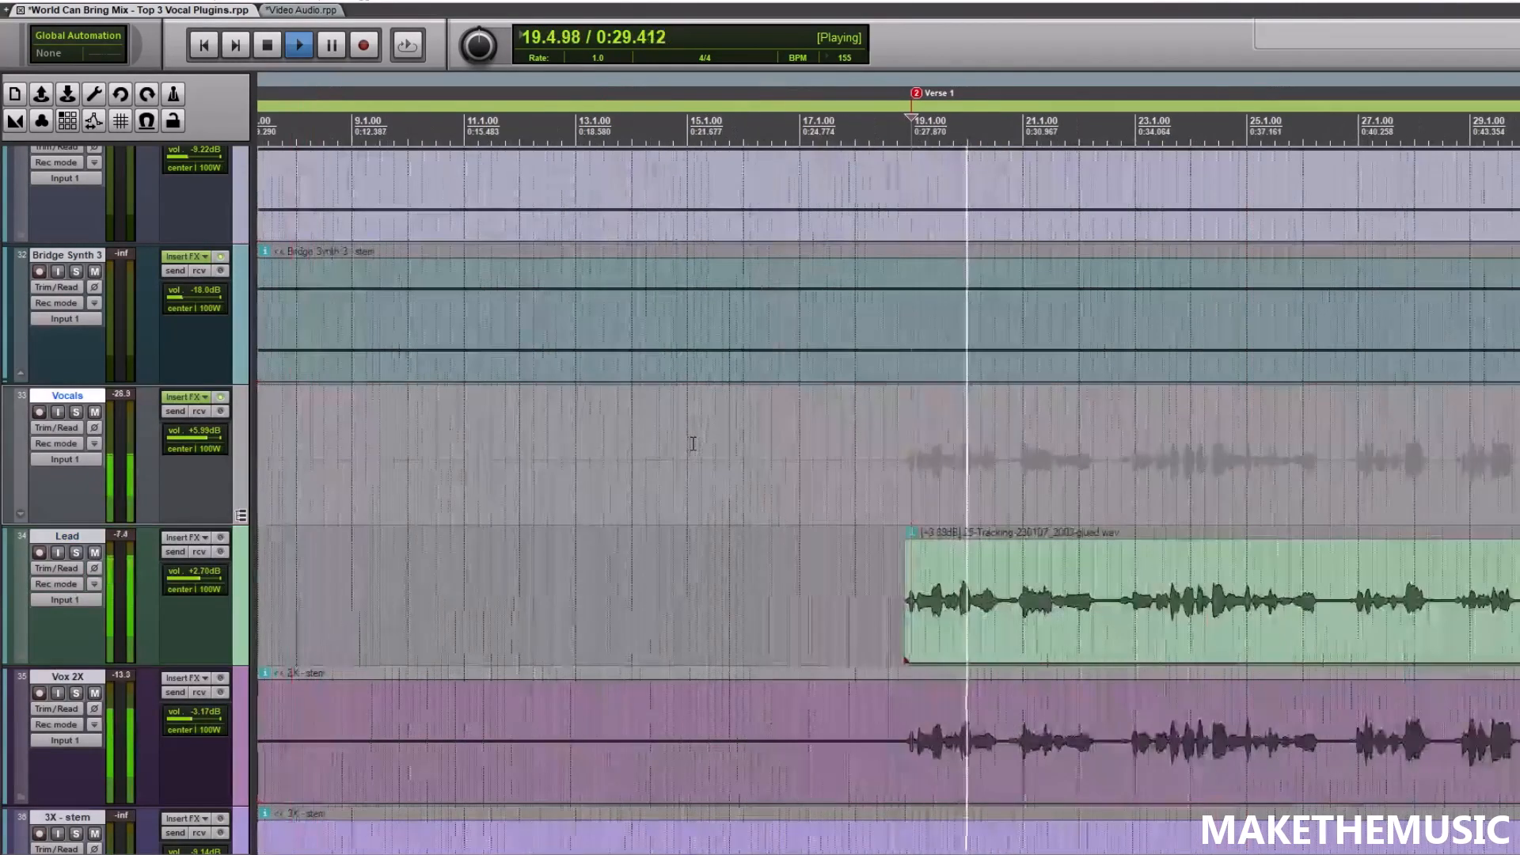
scroll(602, 415, down, 2)
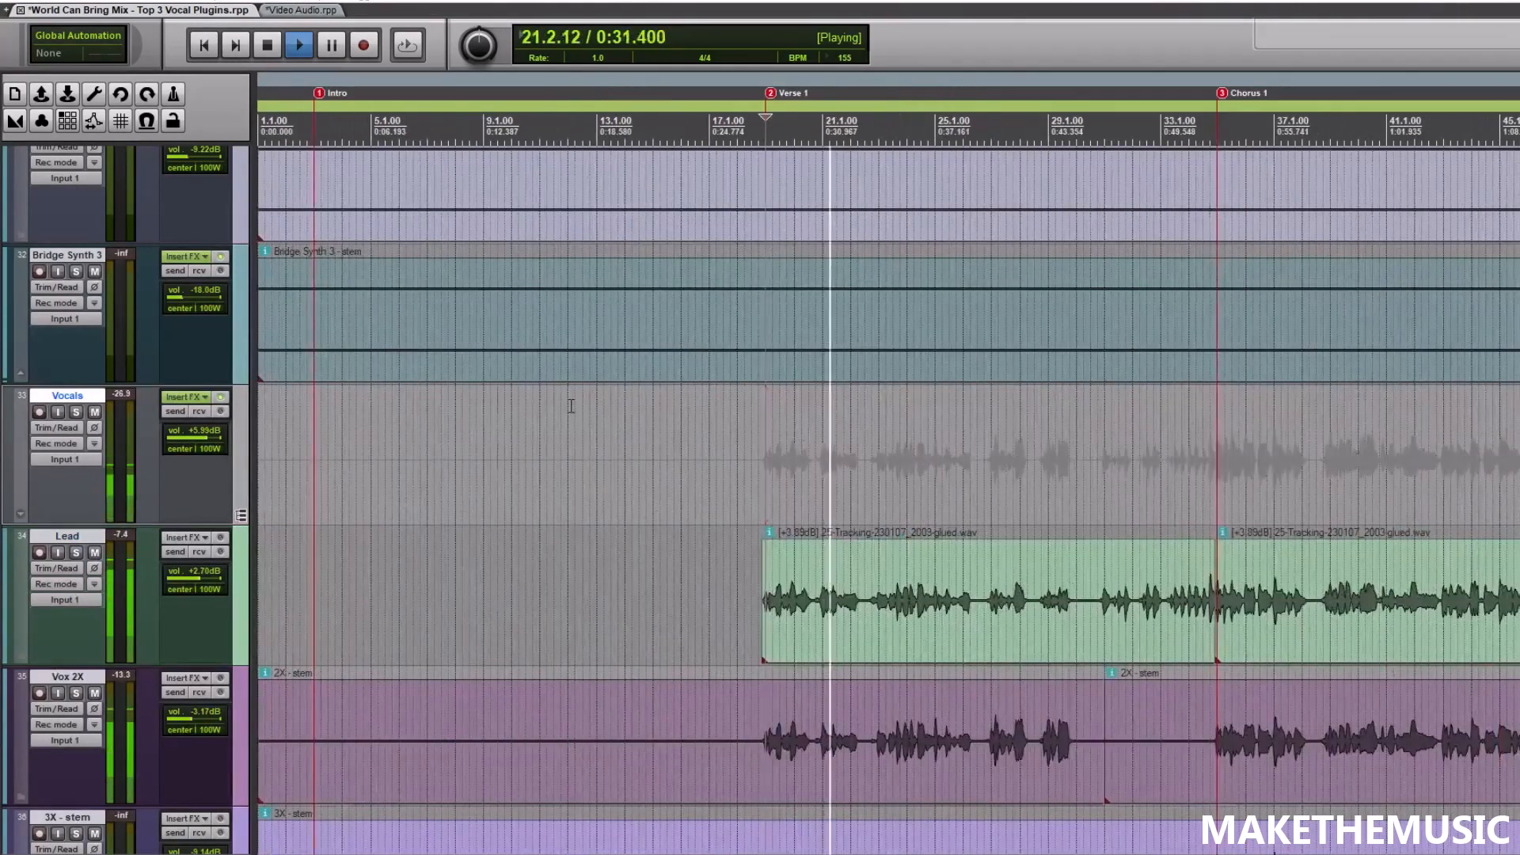
key(space)
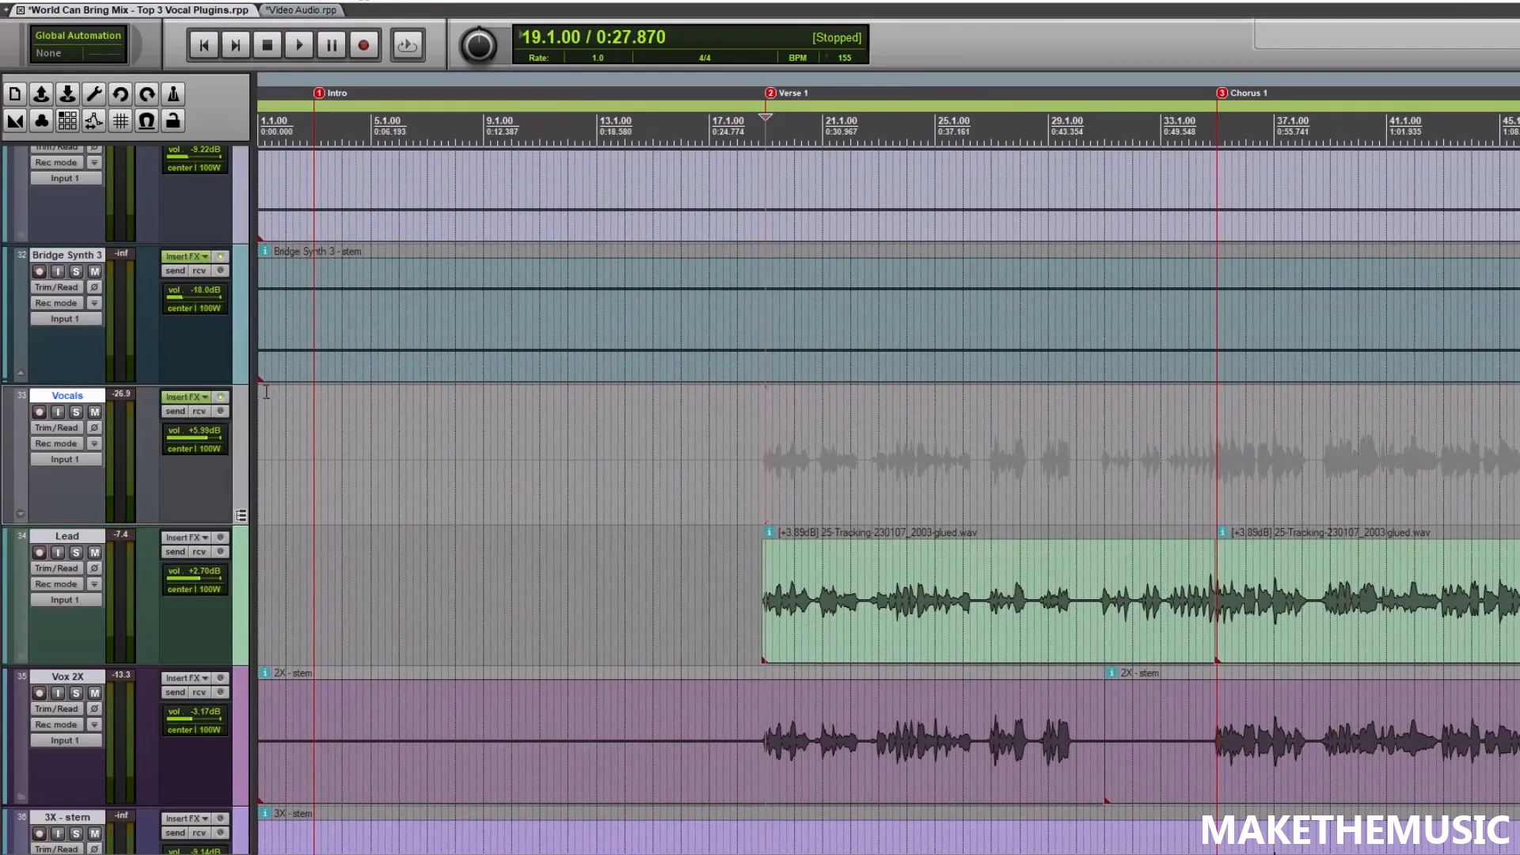
Add the Waves CLA-76 Stereo compressor after the Virtual Mix Rack on the Vocals track and set its revision to Bluey
click(182, 397)
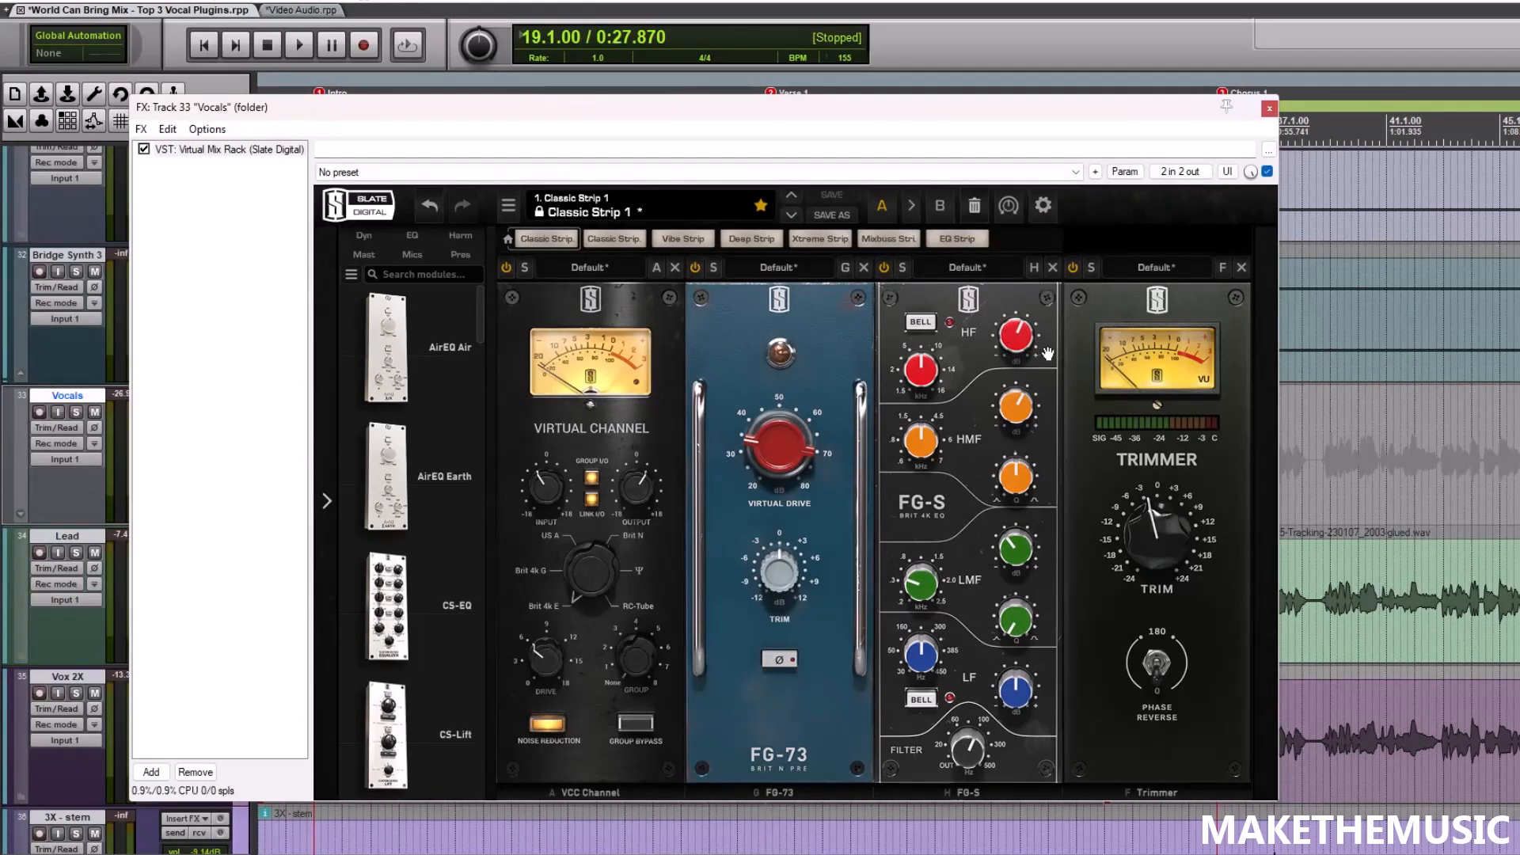
click(151, 772)
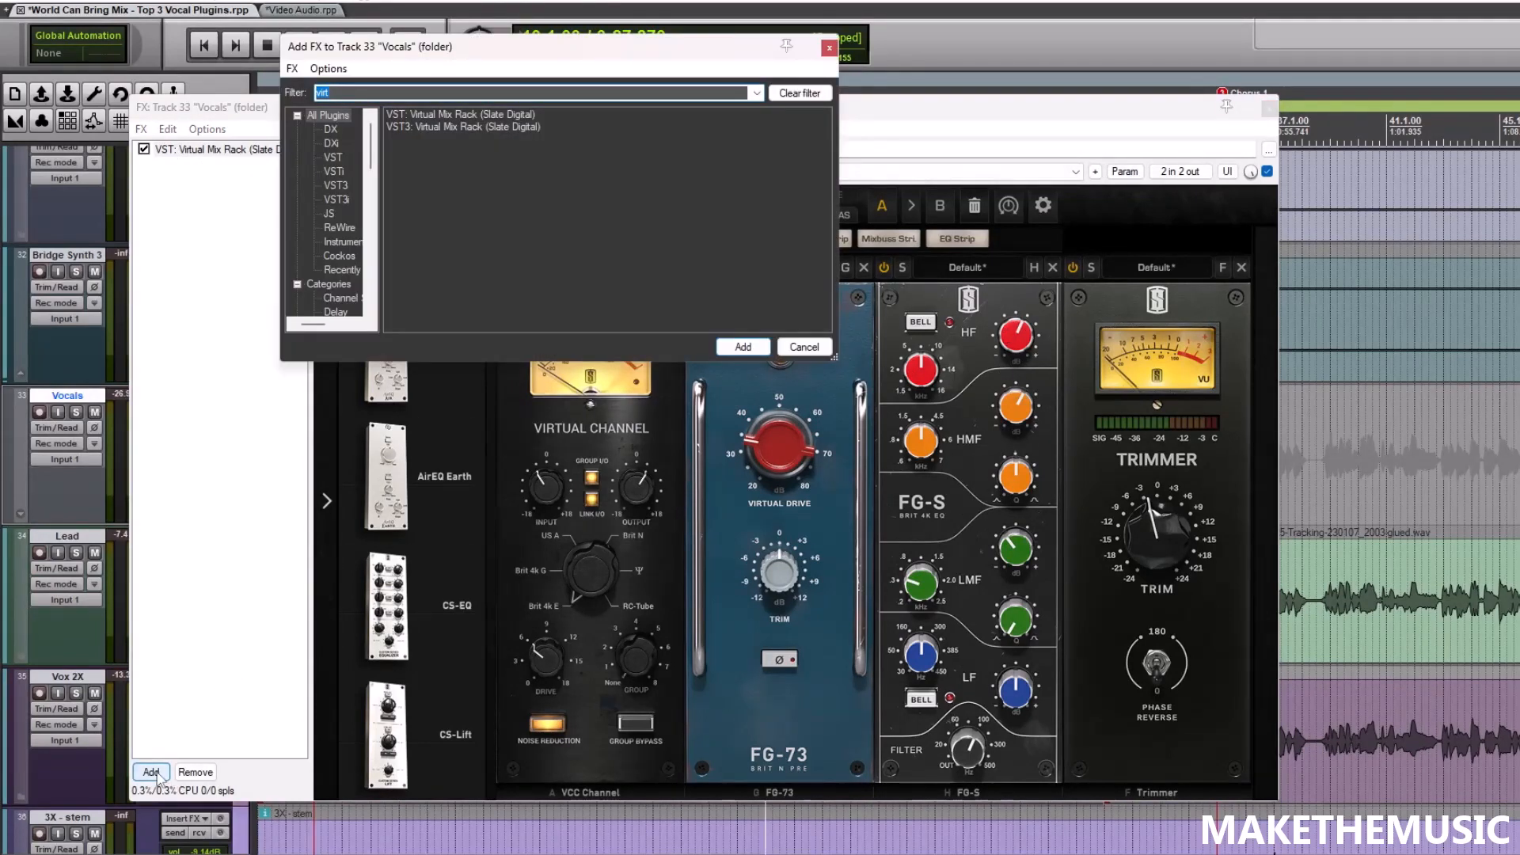
text(76)
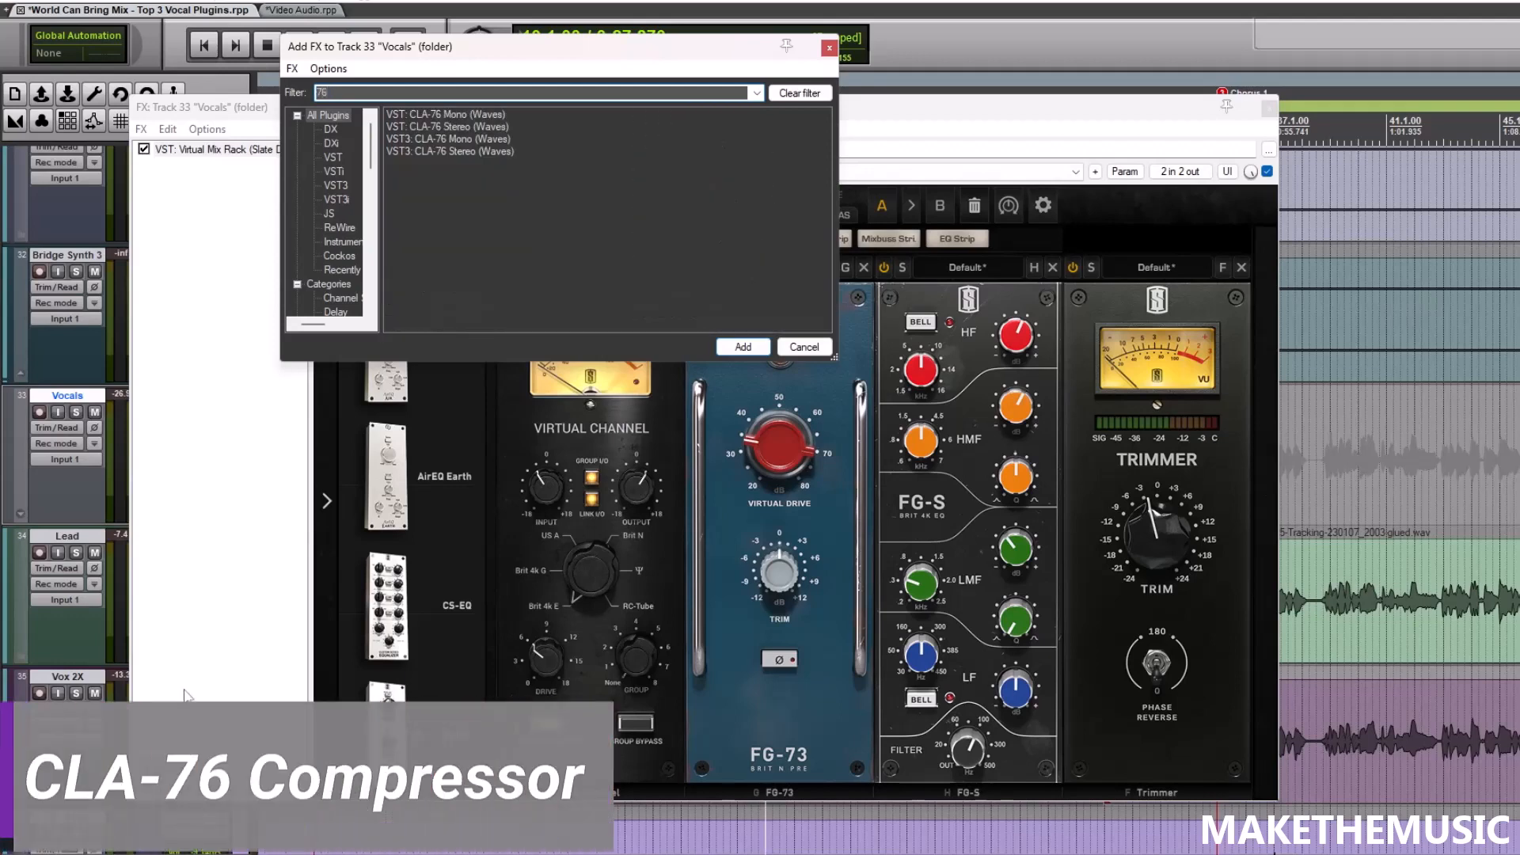
double_click(444, 126)
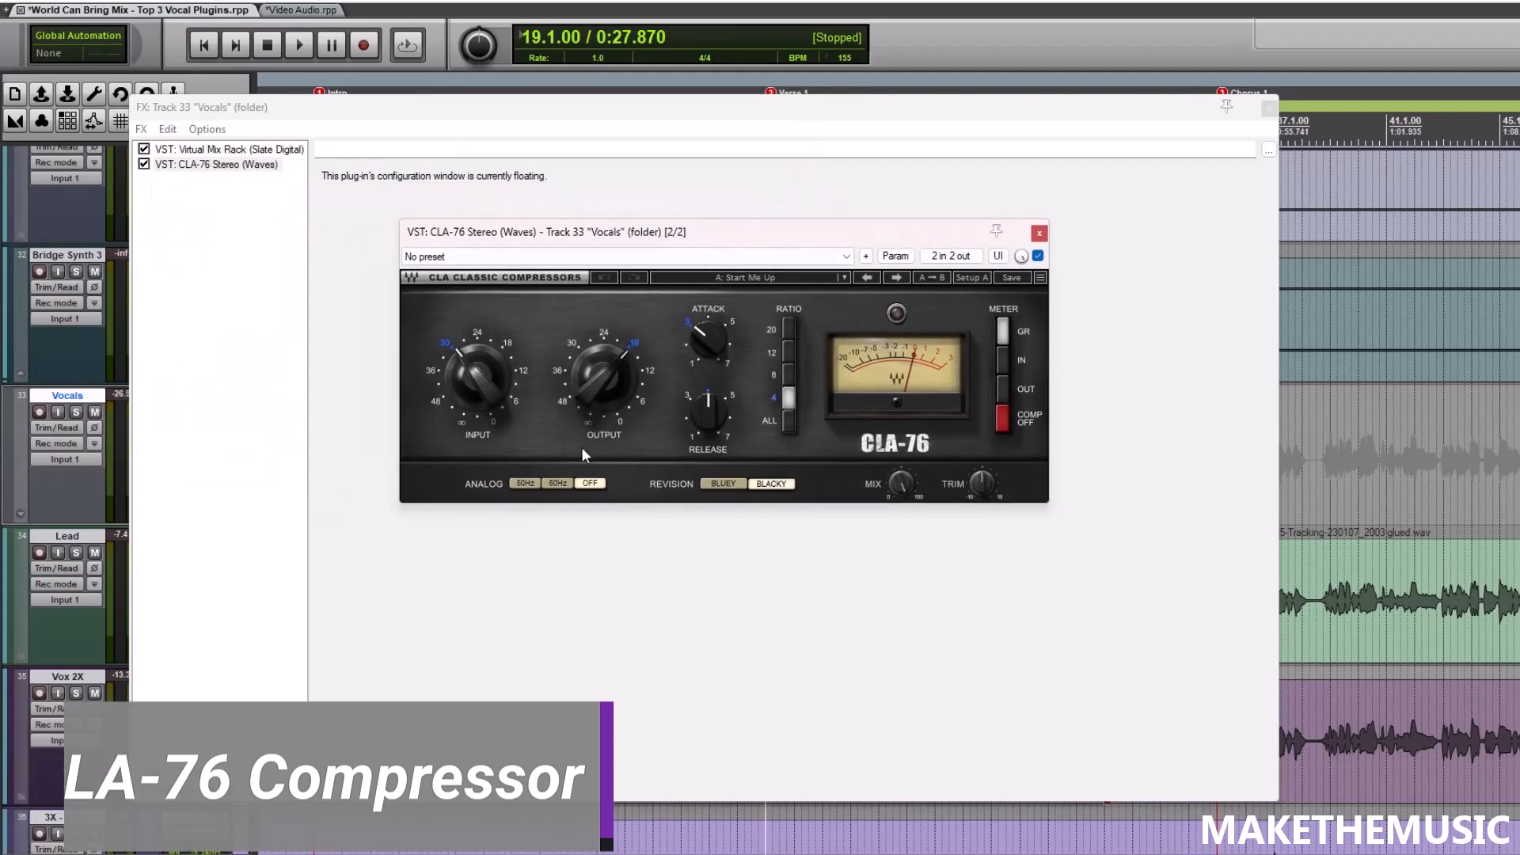
click(724, 484)
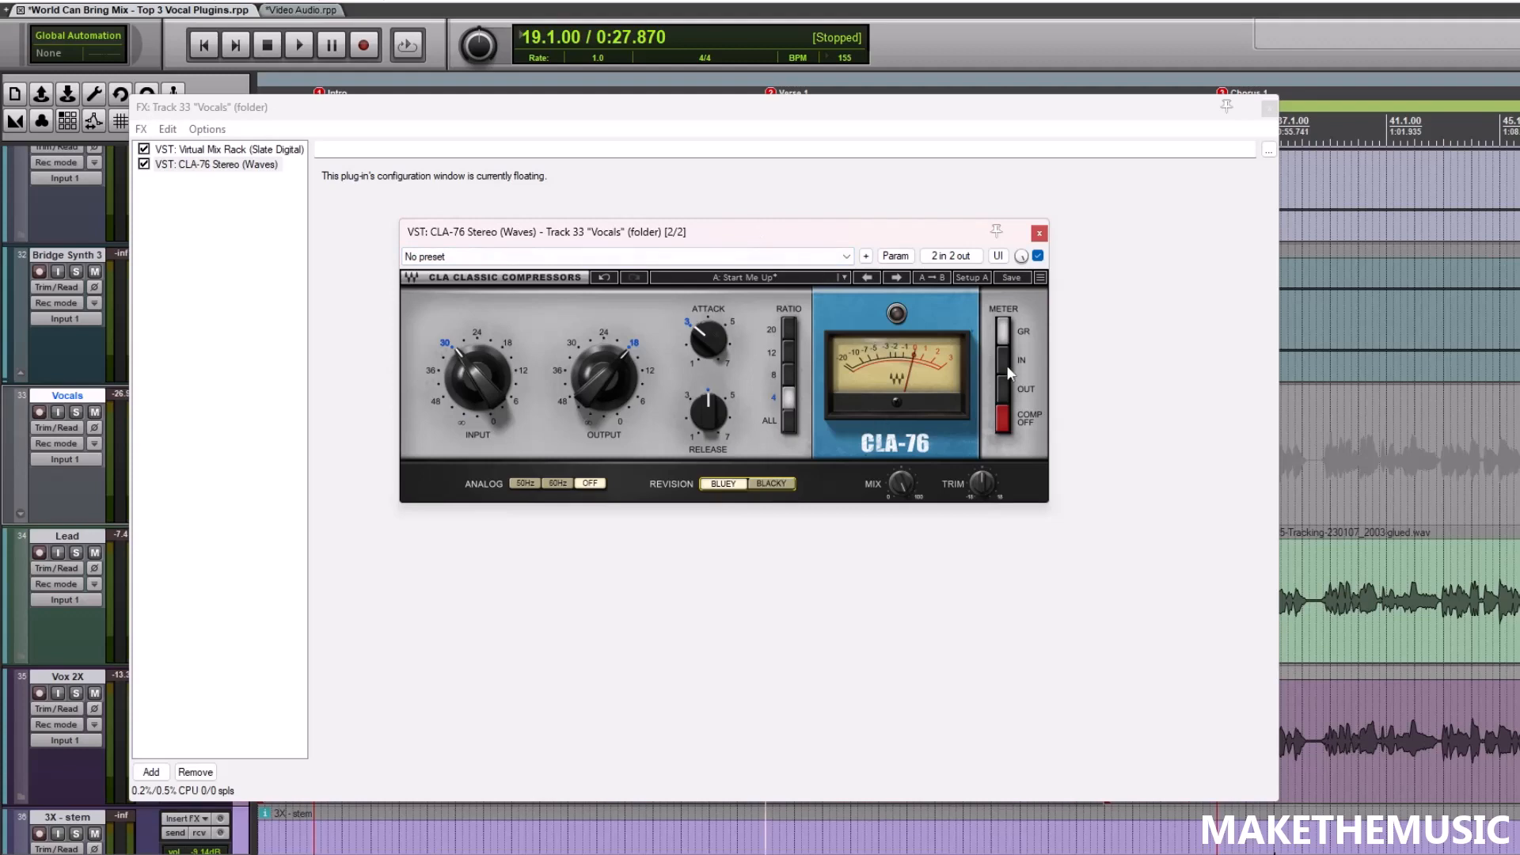
Try the FG-116 Modern compressor from the Virtual Mix Rack's dynamics modules in the rack and remove it
click(219, 156)
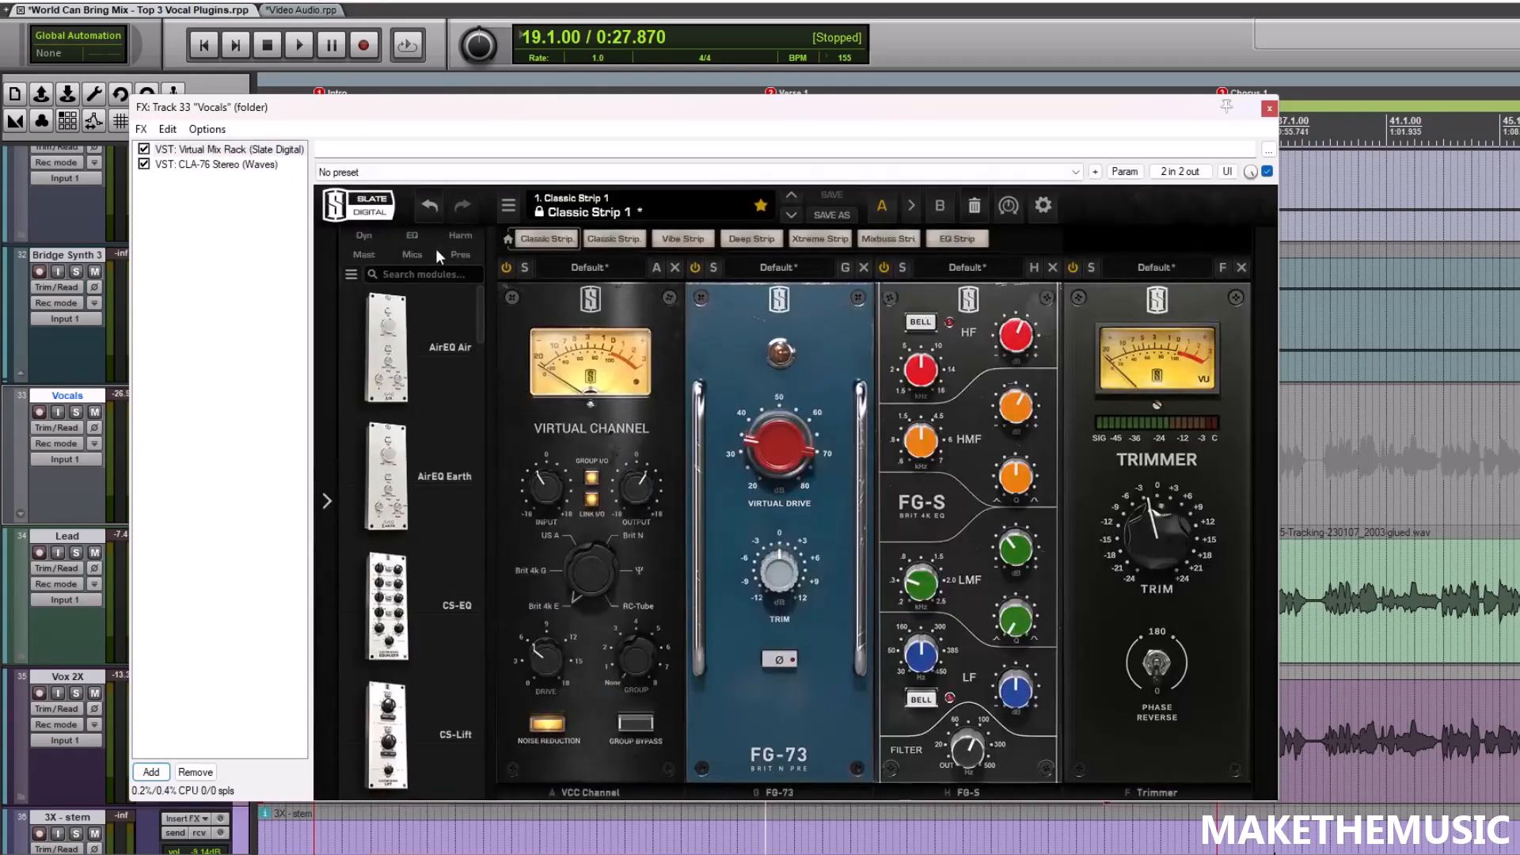
click(362, 236)
scroll(414, 509, down, 1)
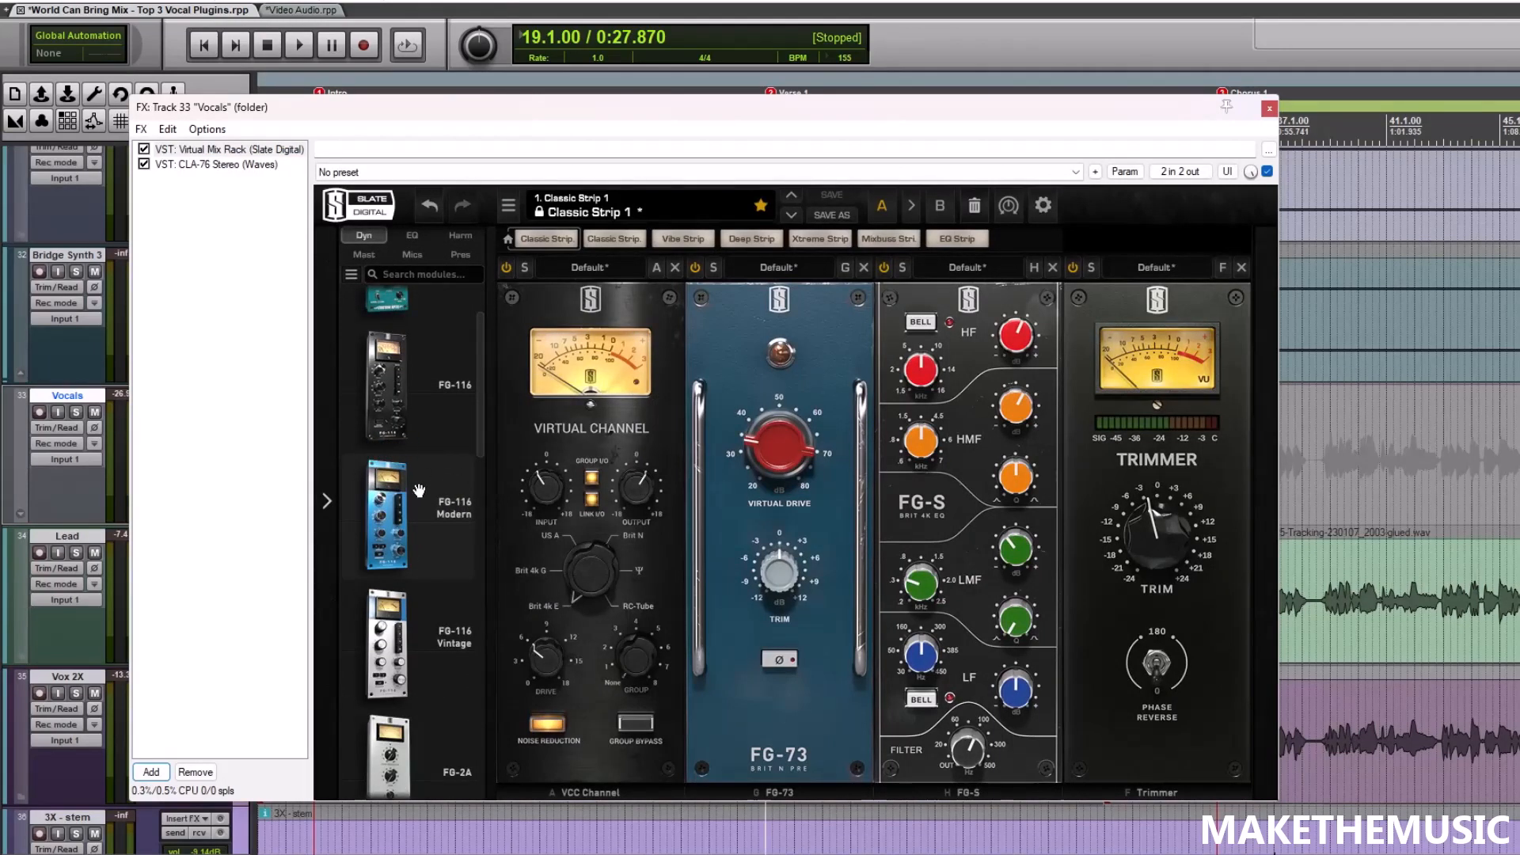
drag(401, 511, 1109, 443)
click(1235, 269)
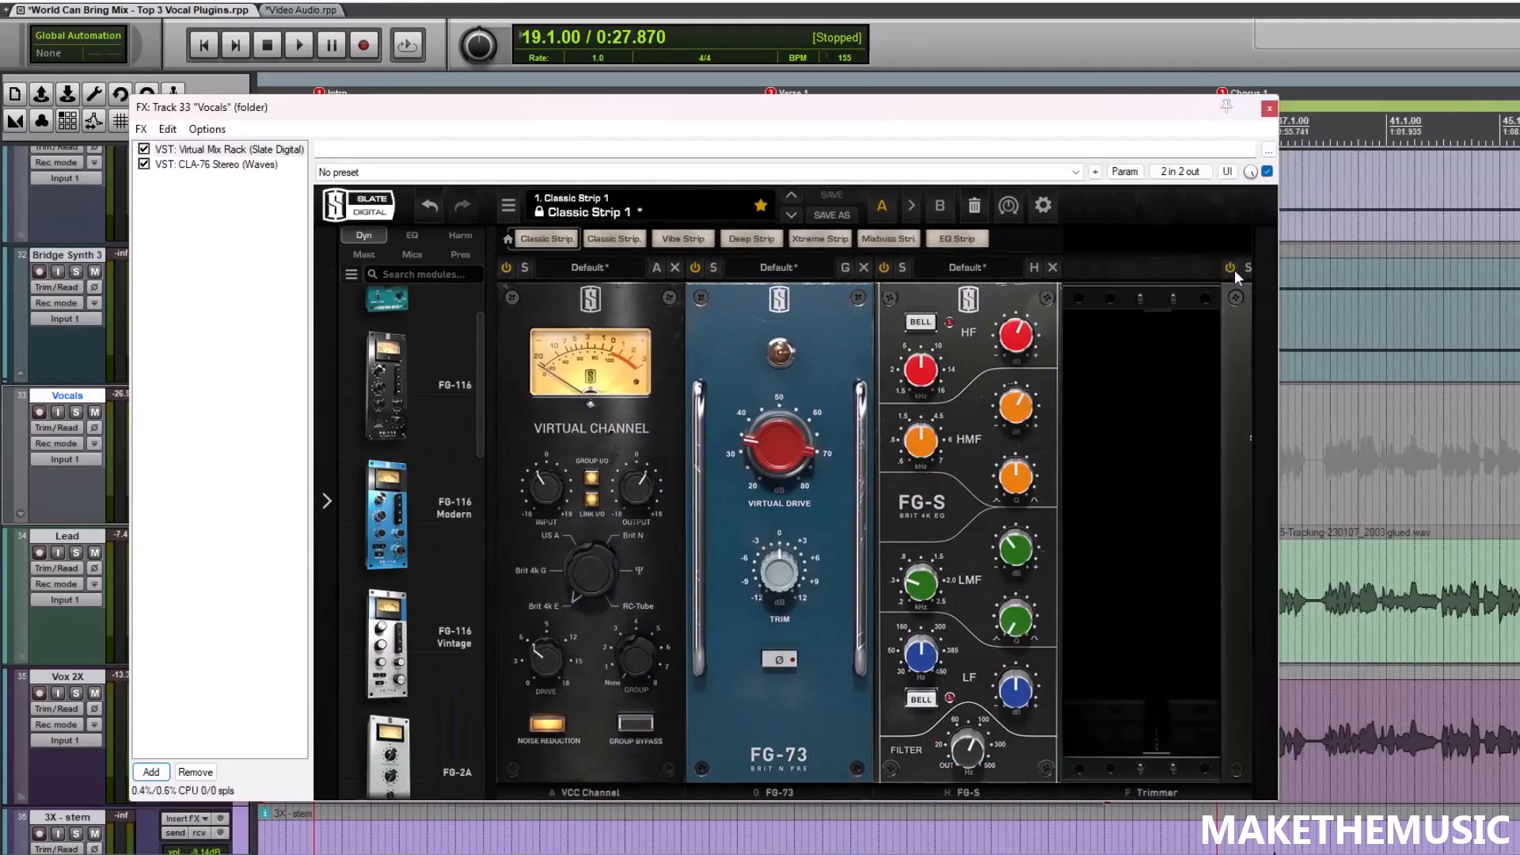
Look through the CLA-76's Bluey factory presets without loading one, and dock its floating window into the Vocals effects chain
double_click(202, 165)
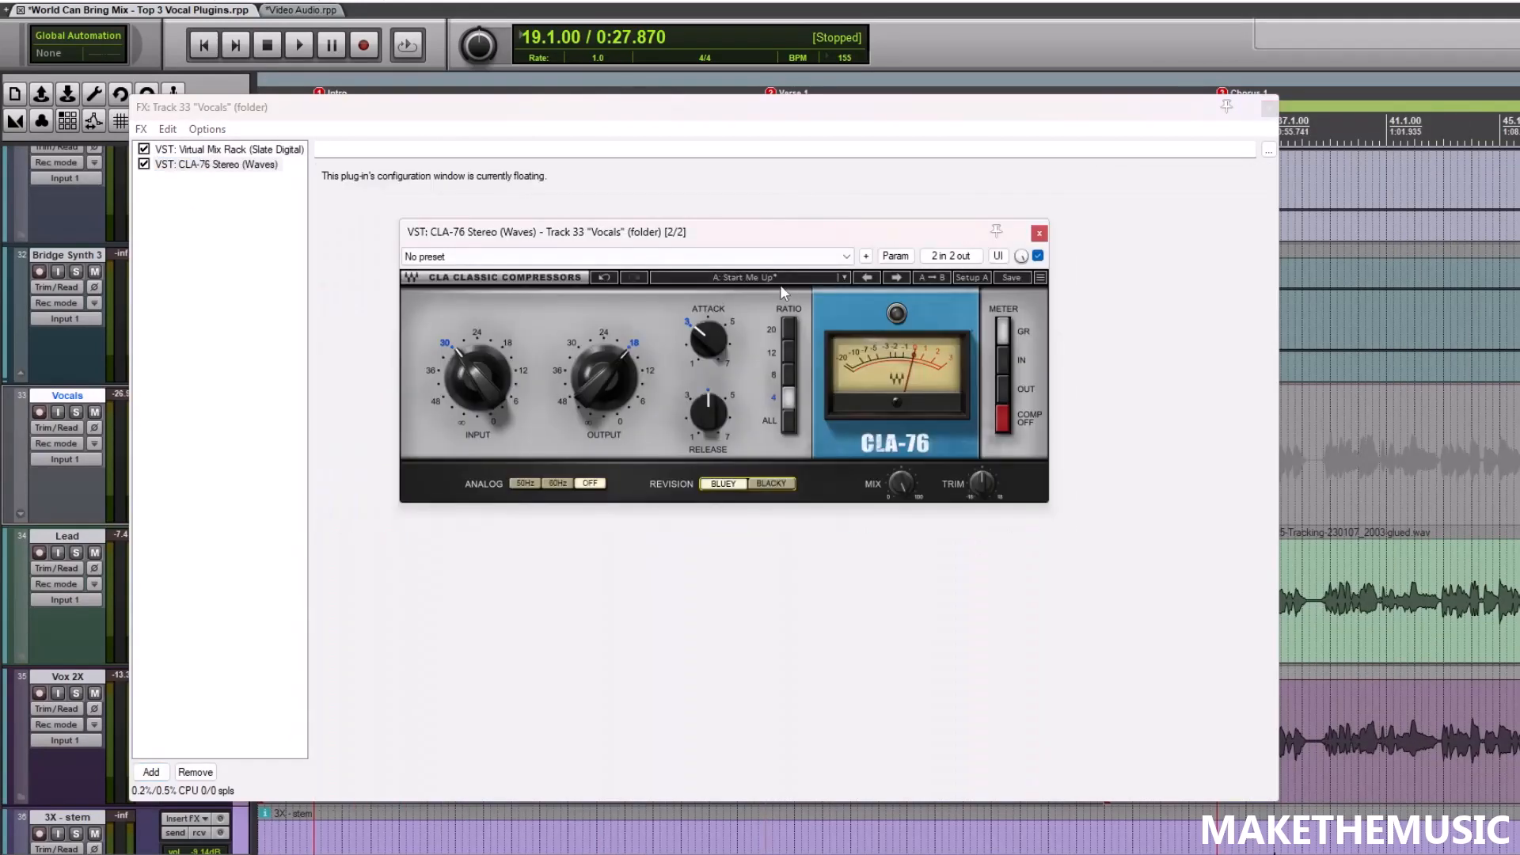
click(776, 286)
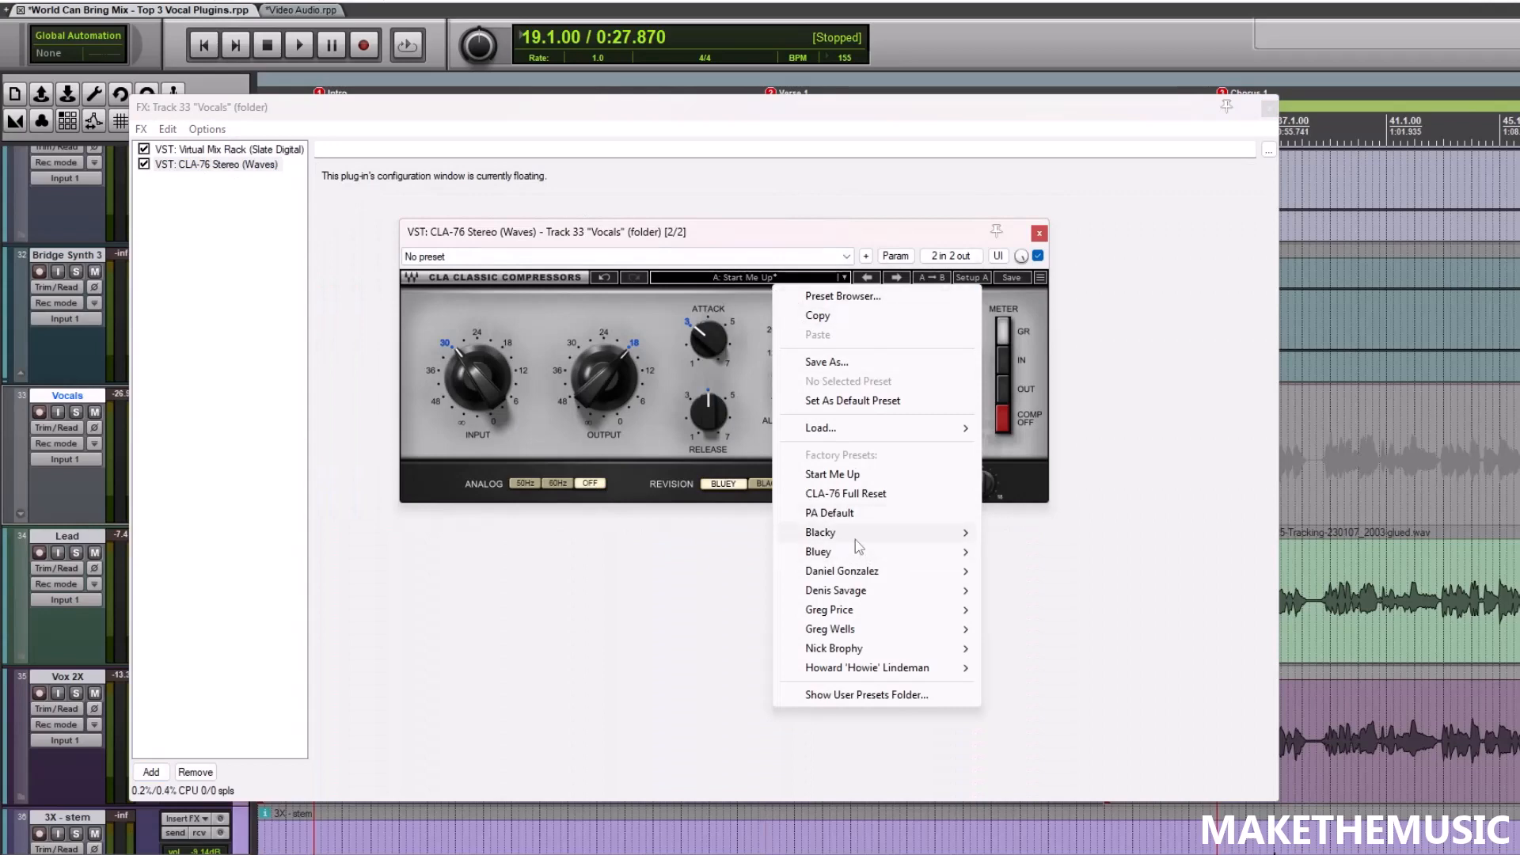
mouse_move(917, 554)
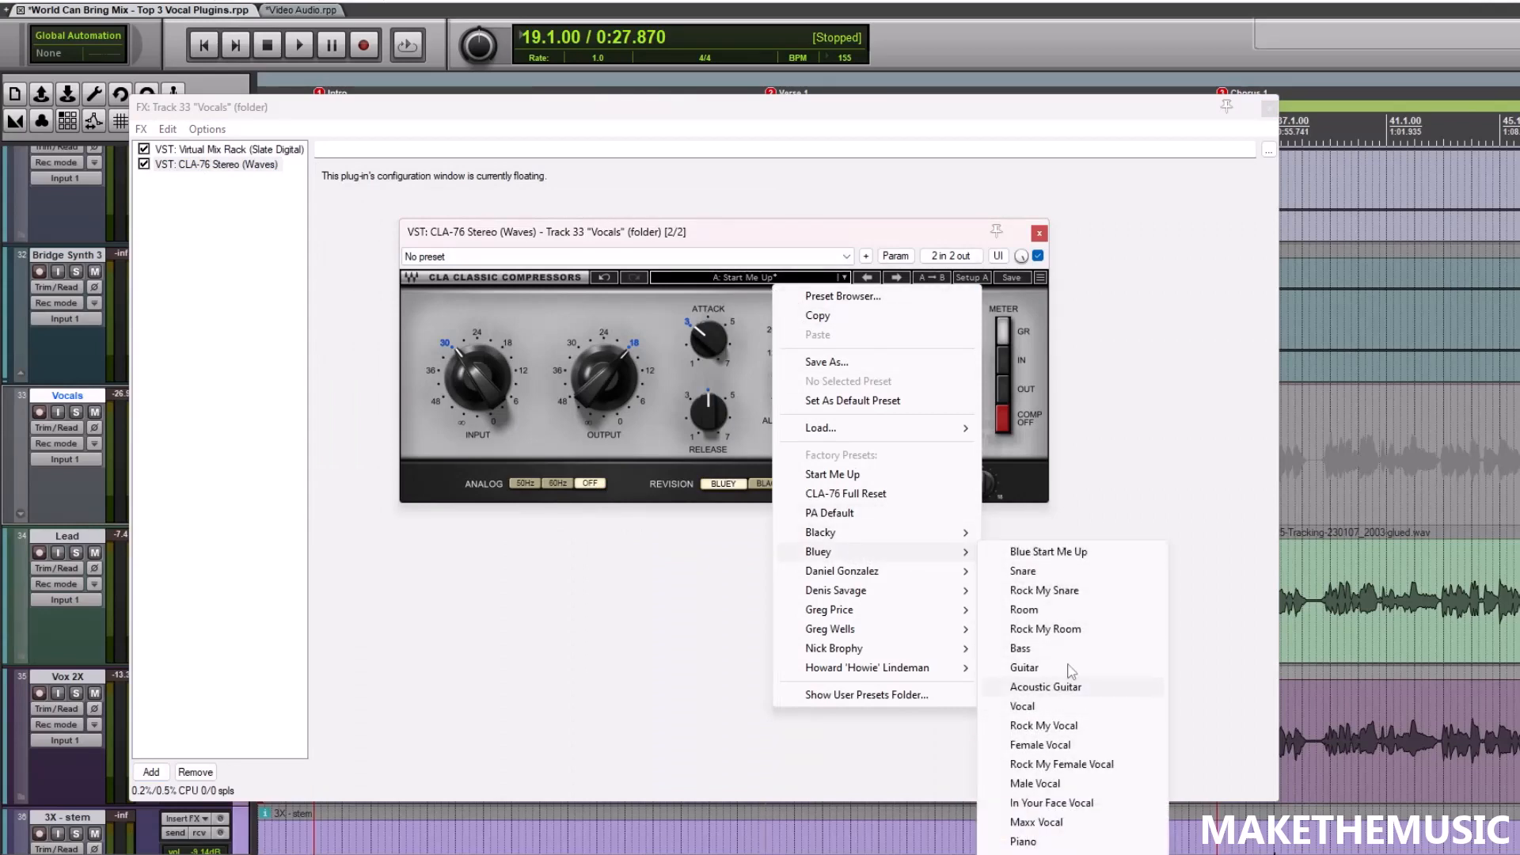
click(1040, 233)
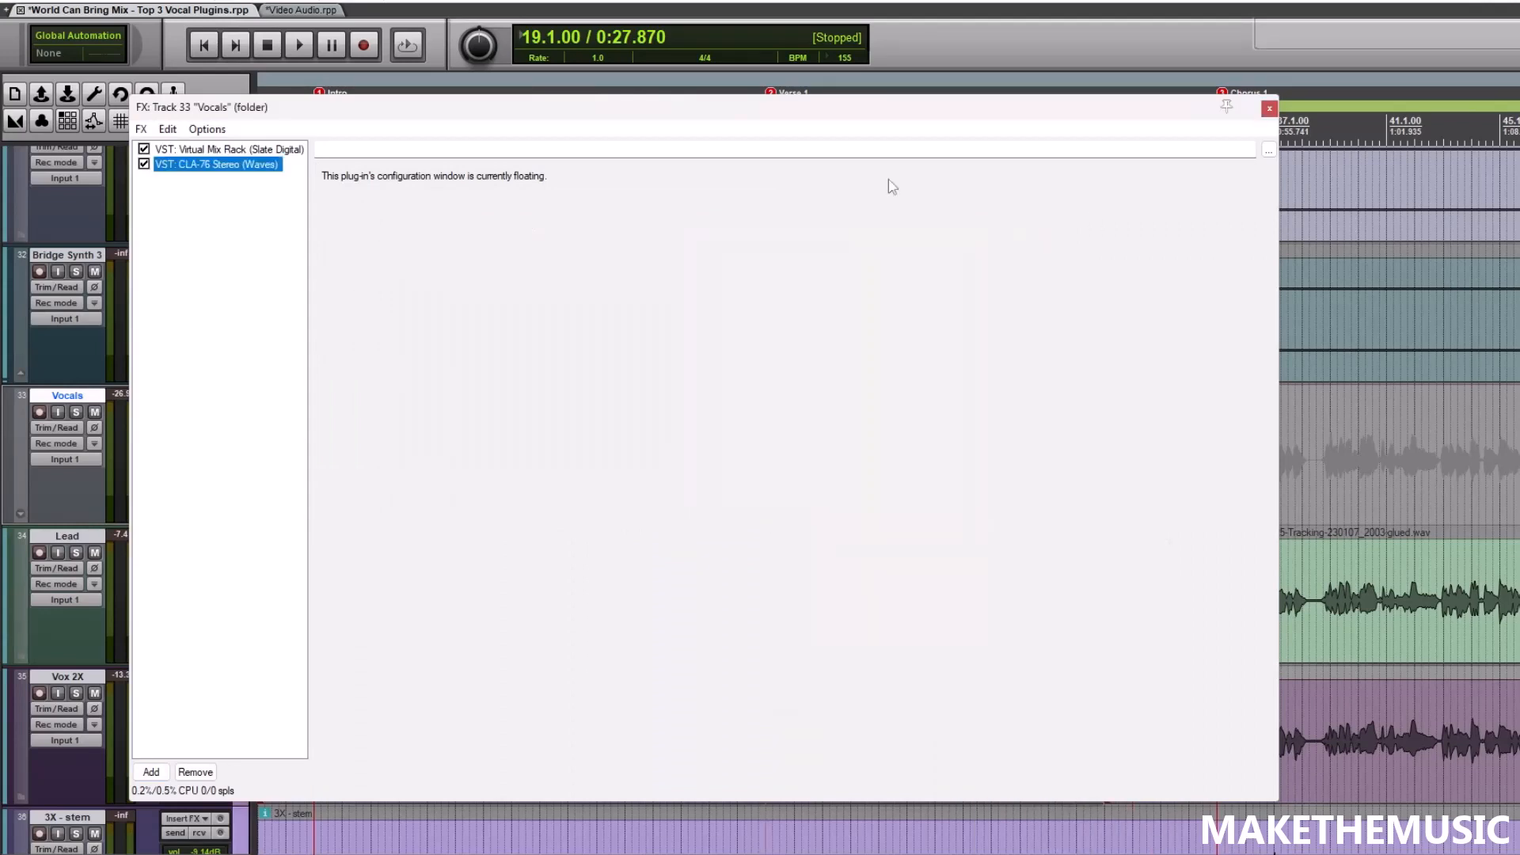
double_click(206, 164)
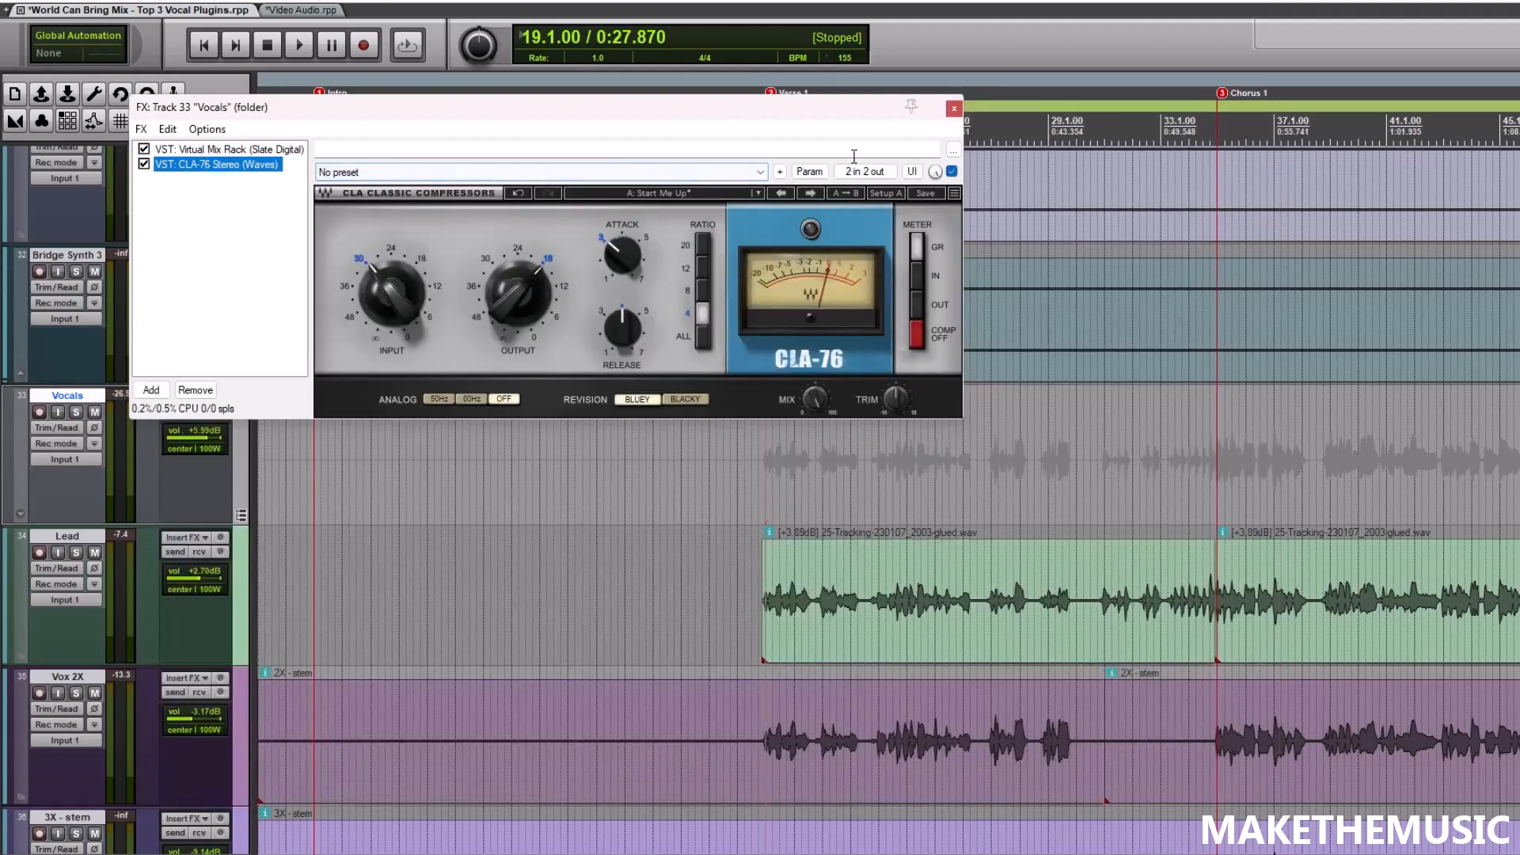
Solo the Vocals track and play it through the CLA-76 from 18.3.75, just before Verse 1
scroll(940, 507, up, 5)
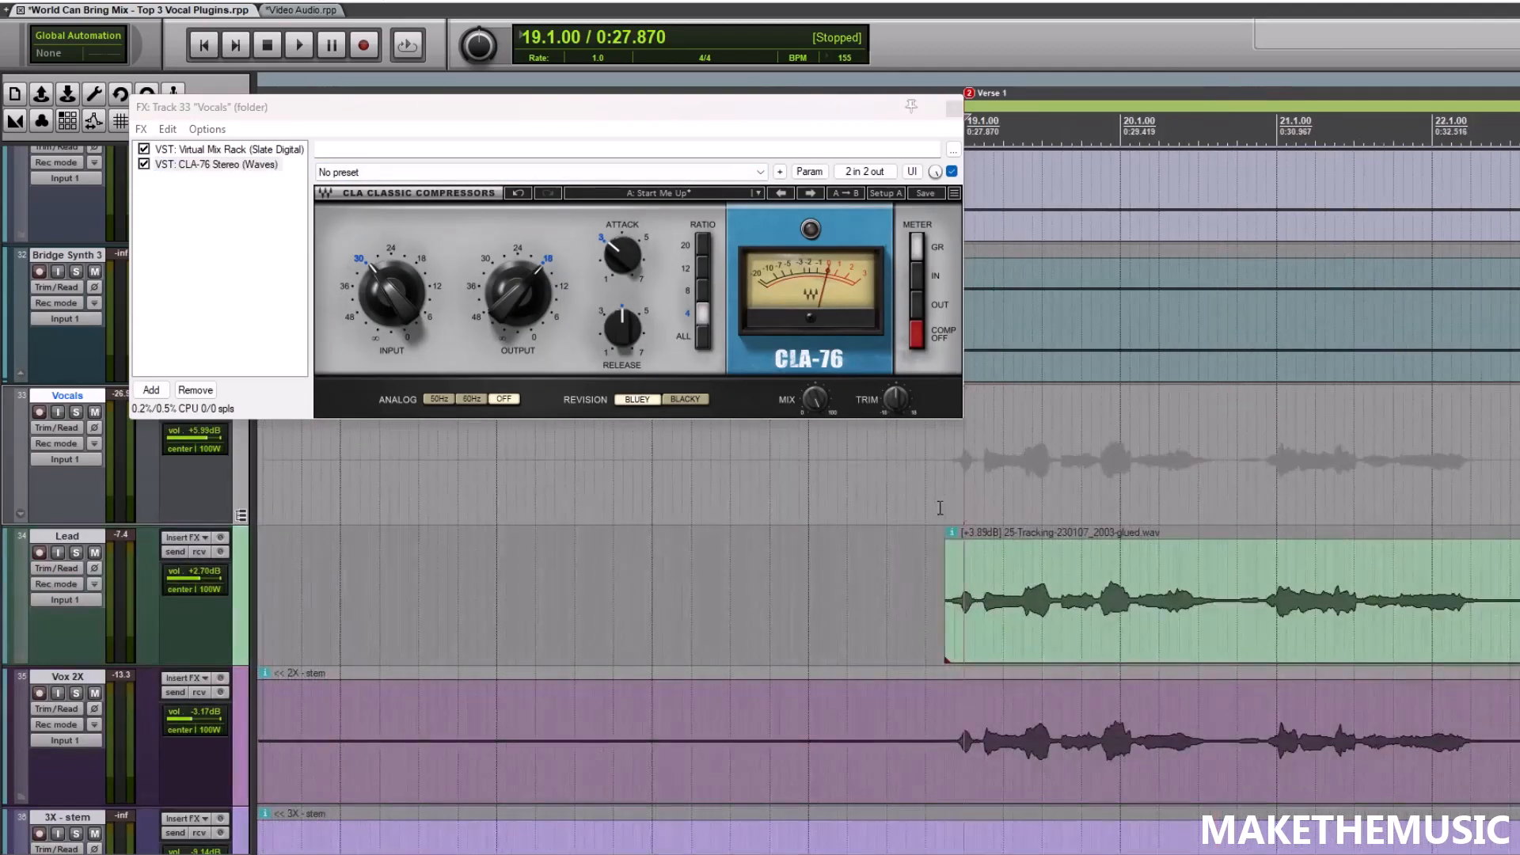
click(916, 509)
scroll(916, 509, down, 5)
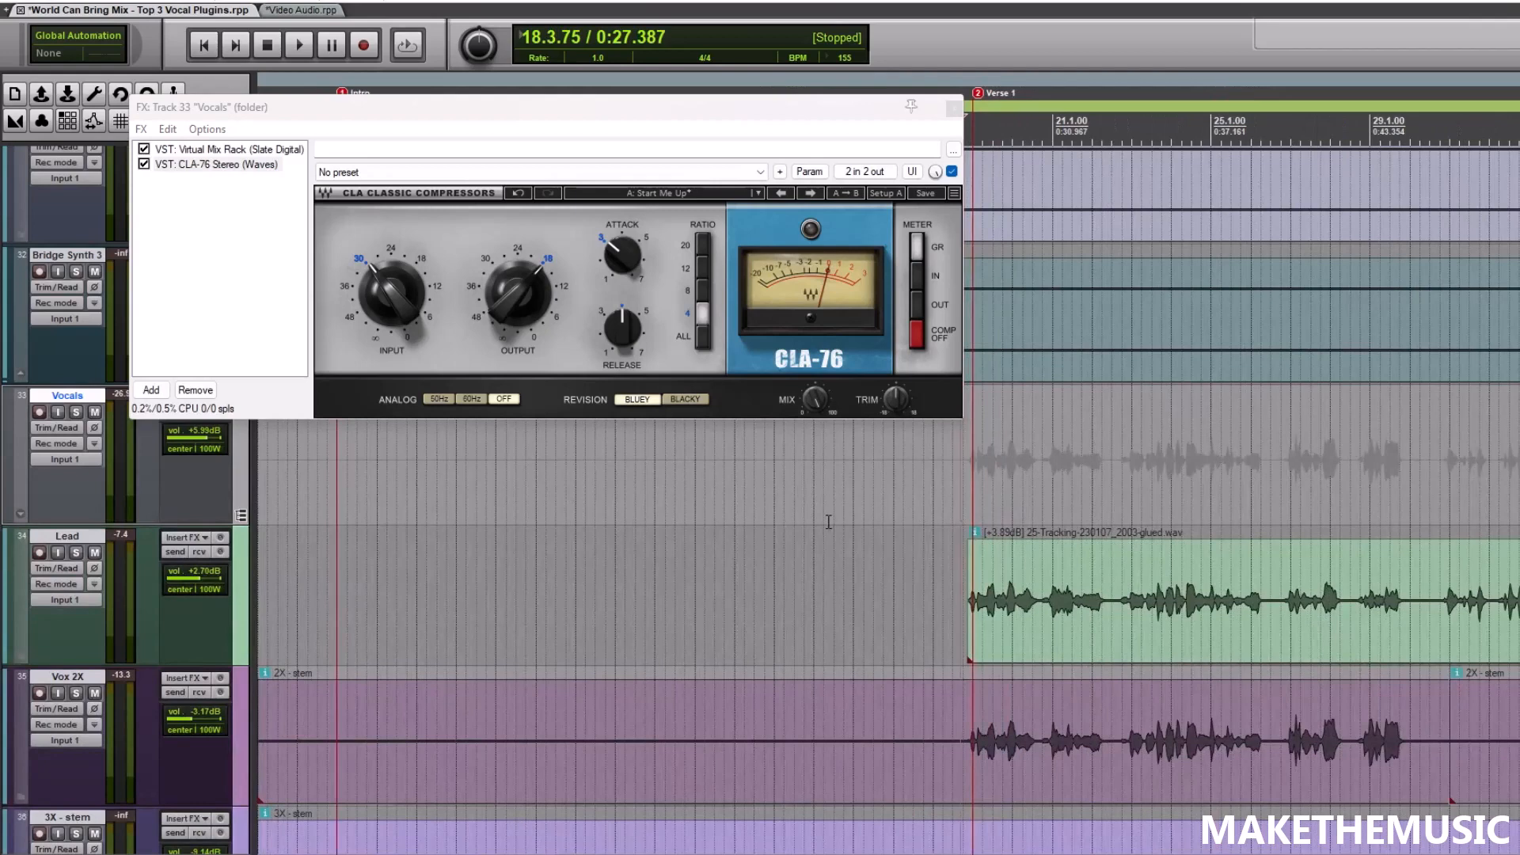
drag(874, 112, 910, 110)
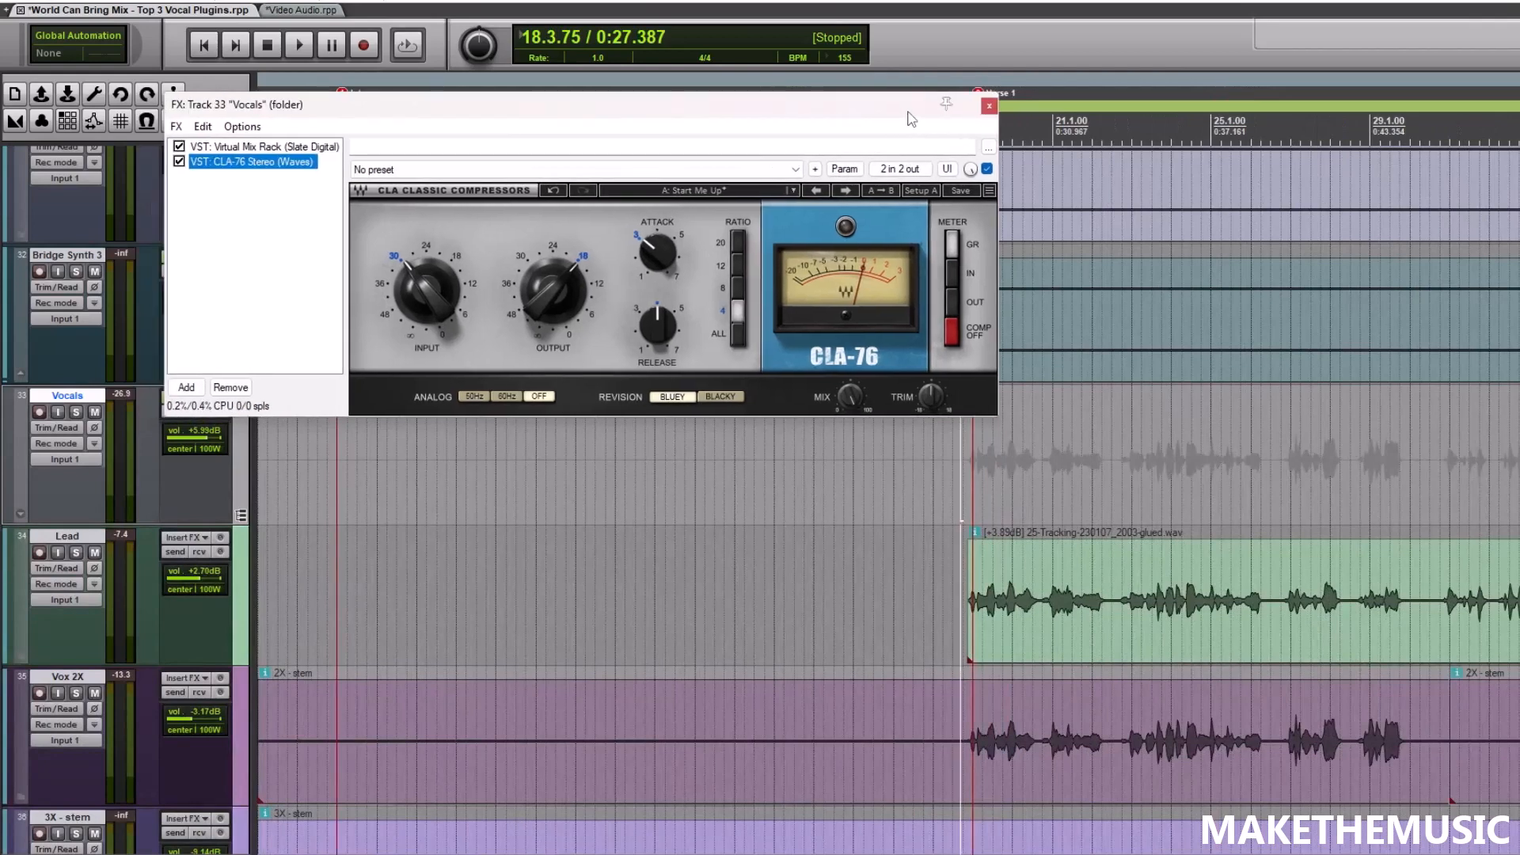
click(75, 413)
key(space)
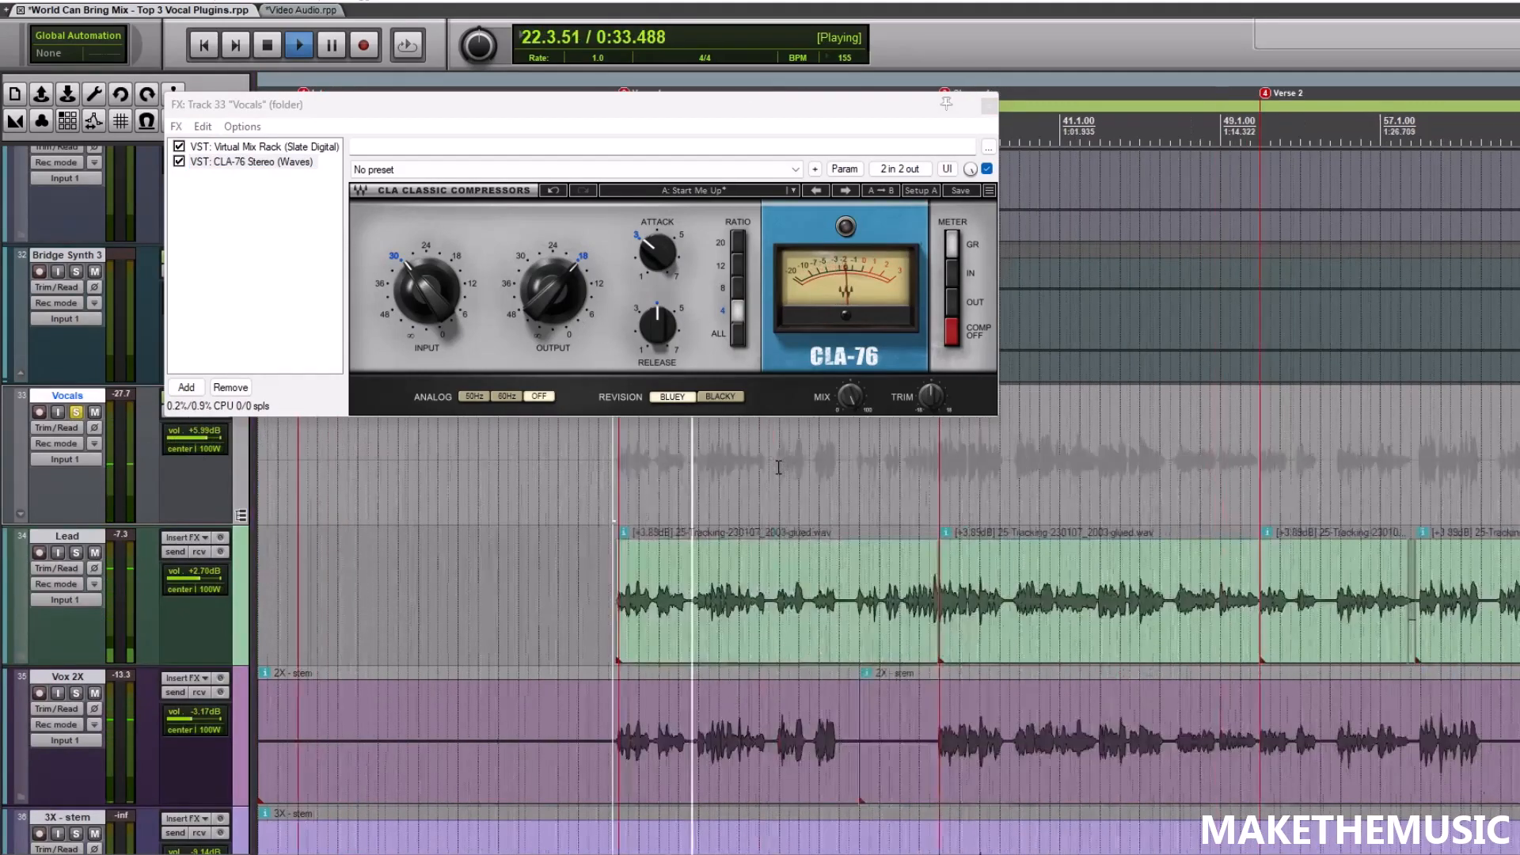
scroll(748, 463, down, 2)
key(space)
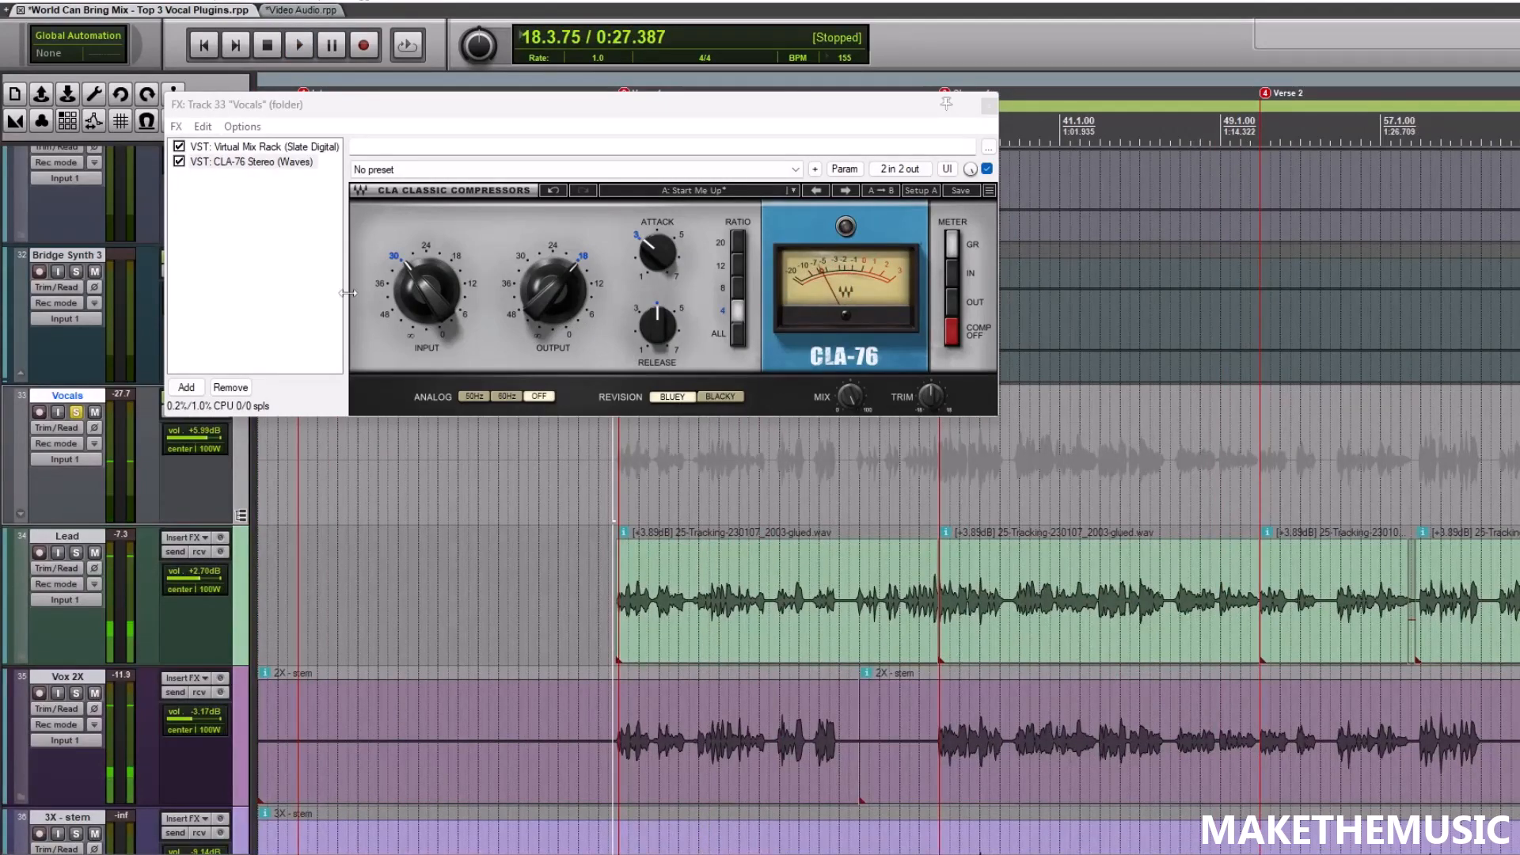
Toggle the CLA-76's bypass while playing the soloed vocals into Chorus 1 to compare compressed and uncompressed sound
click(179, 162)
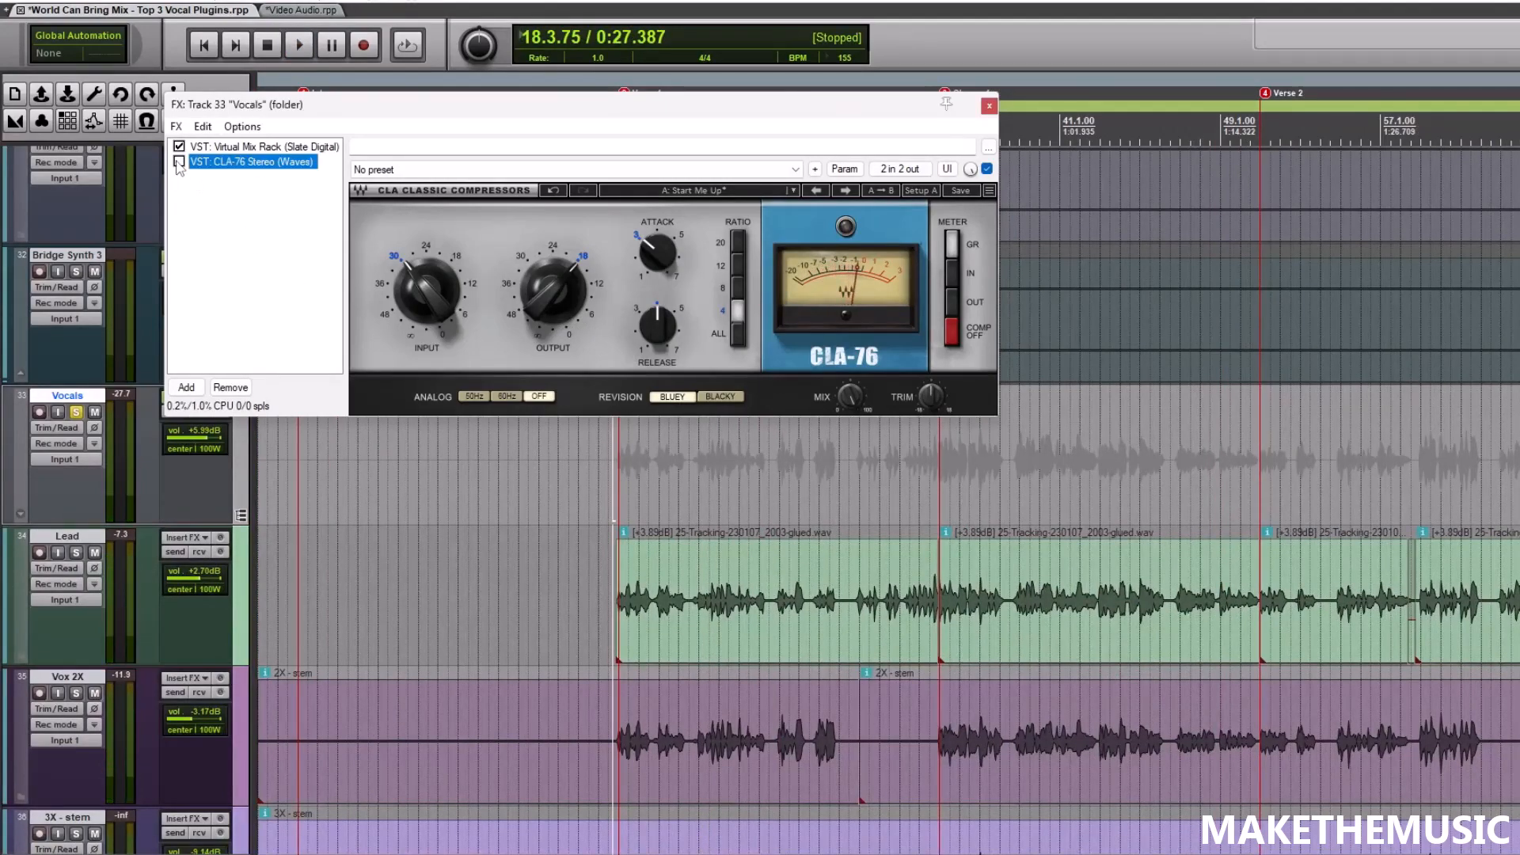
key(space)
click(179, 162)
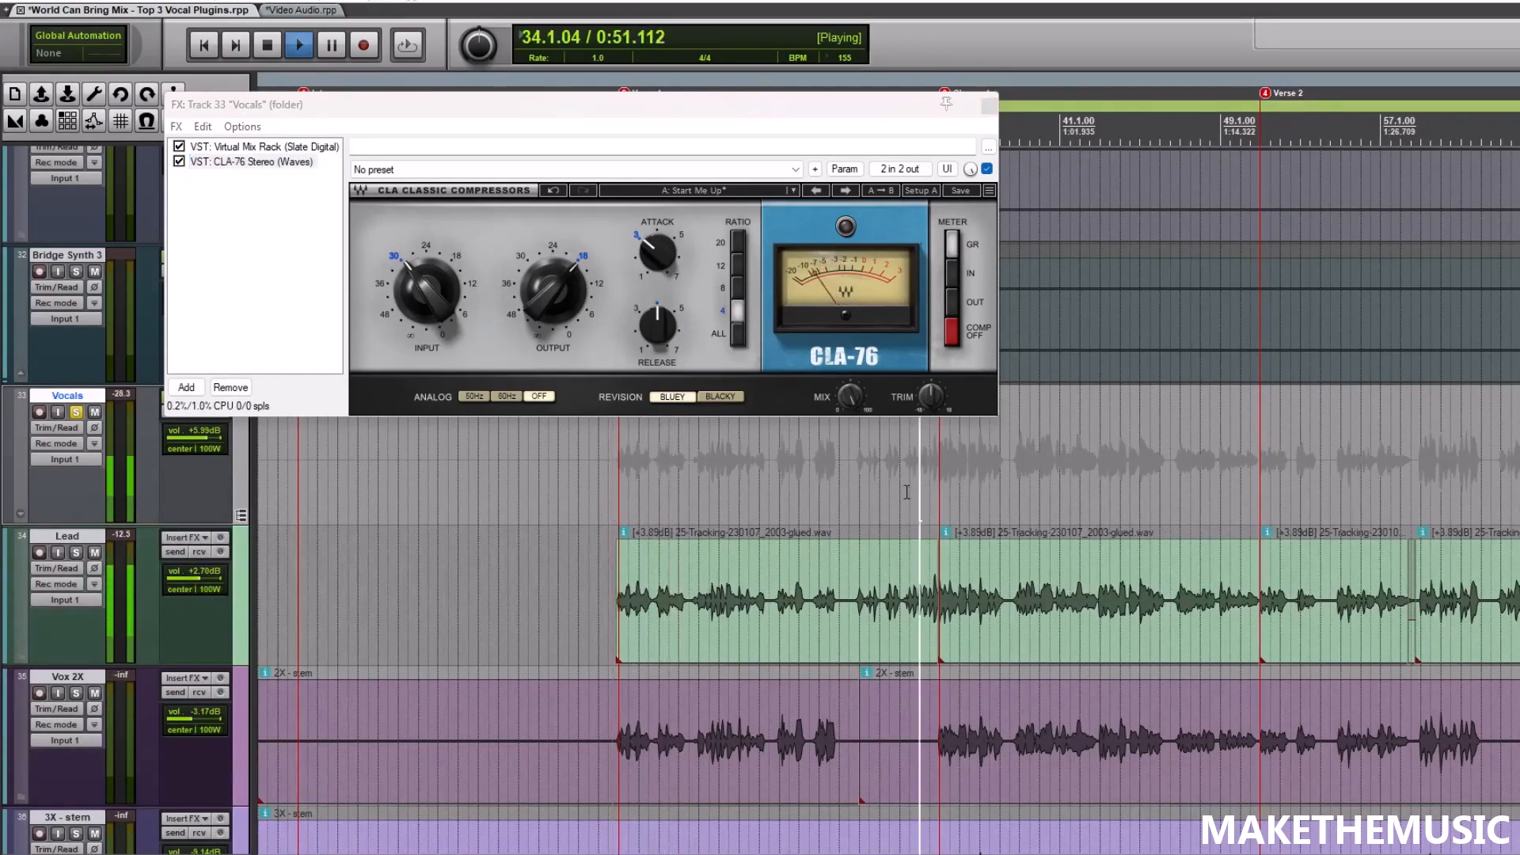
click(179, 164)
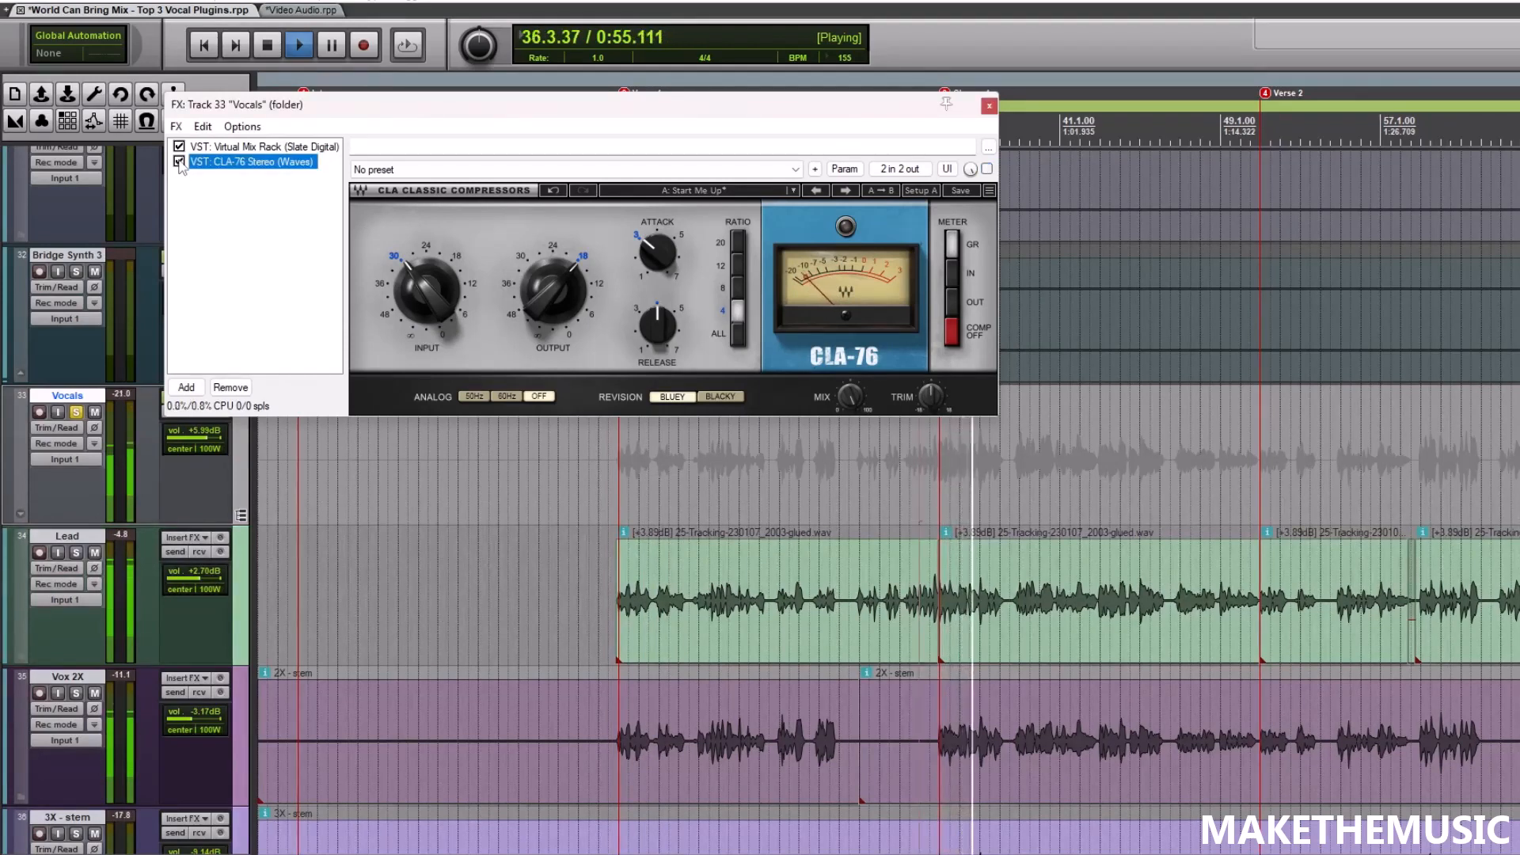
key(space)
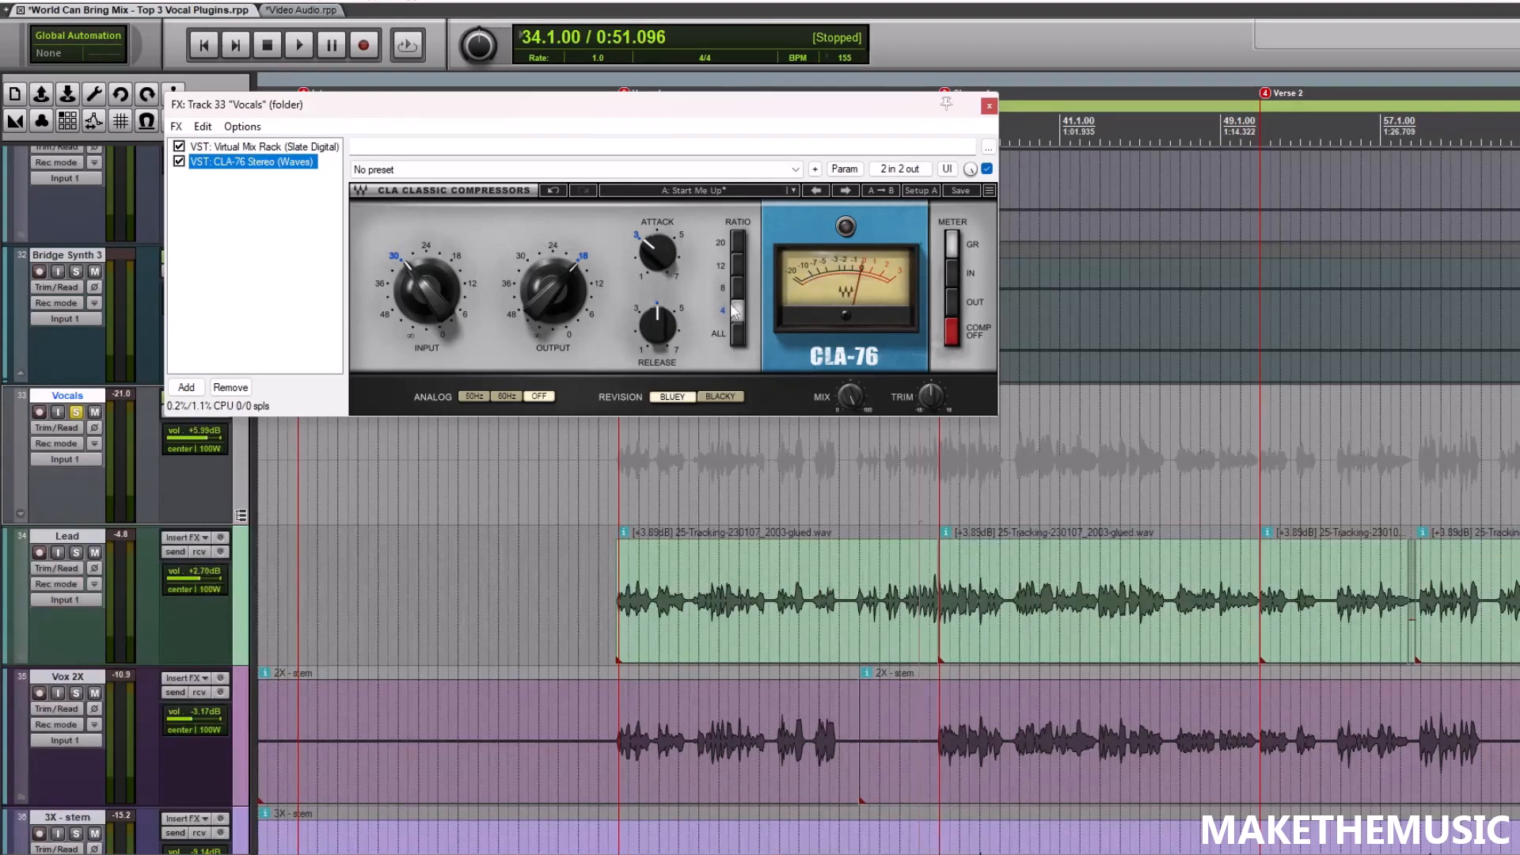
Close the effects window, unsolo the vocals and play the full mix briefly from 33.3.00
click(988, 105)
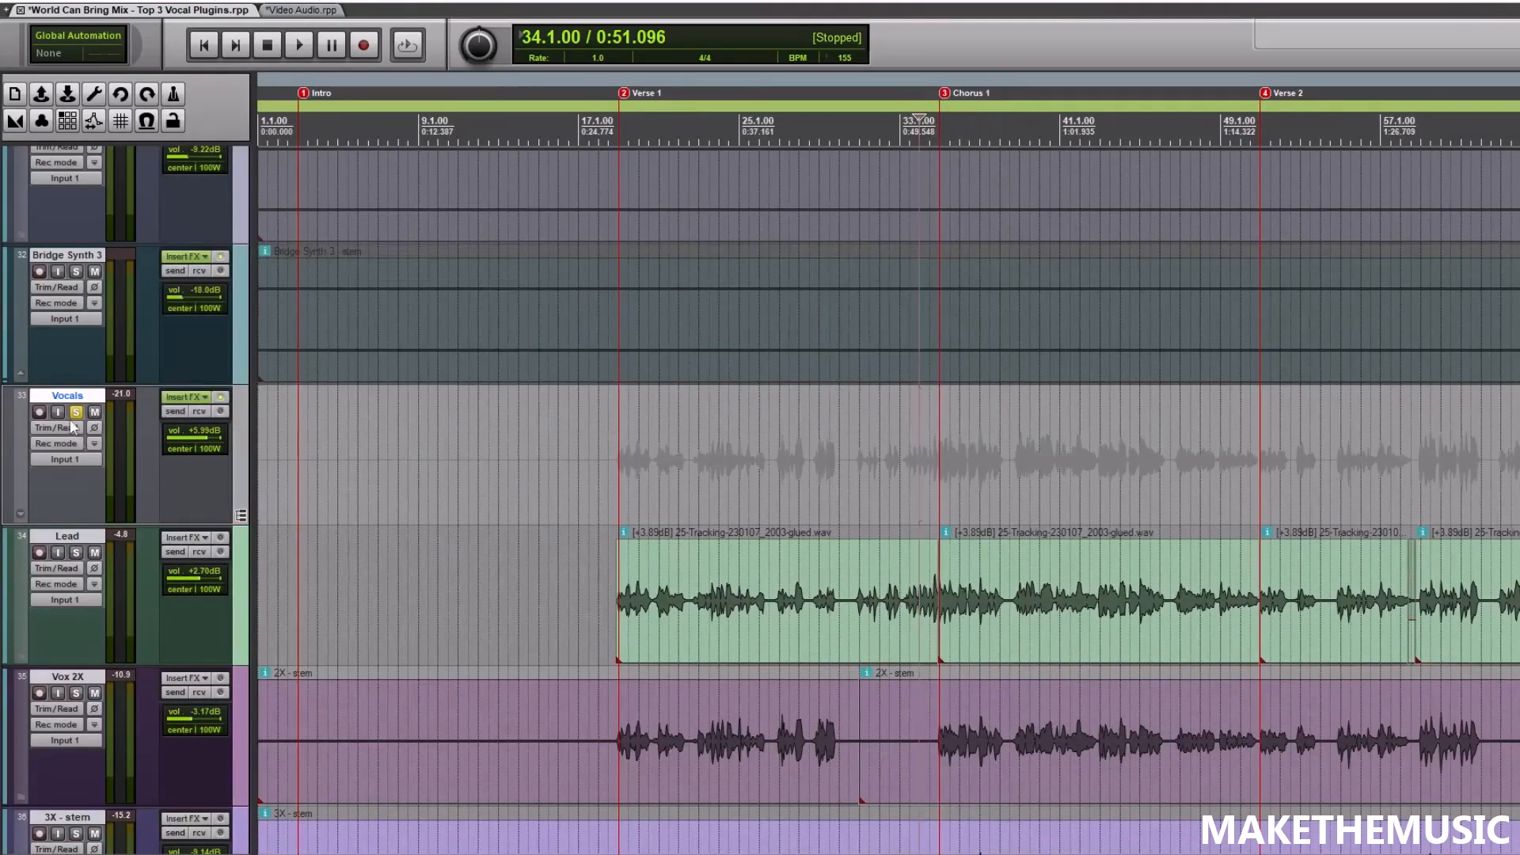
scroll(723, 456, down, 2)
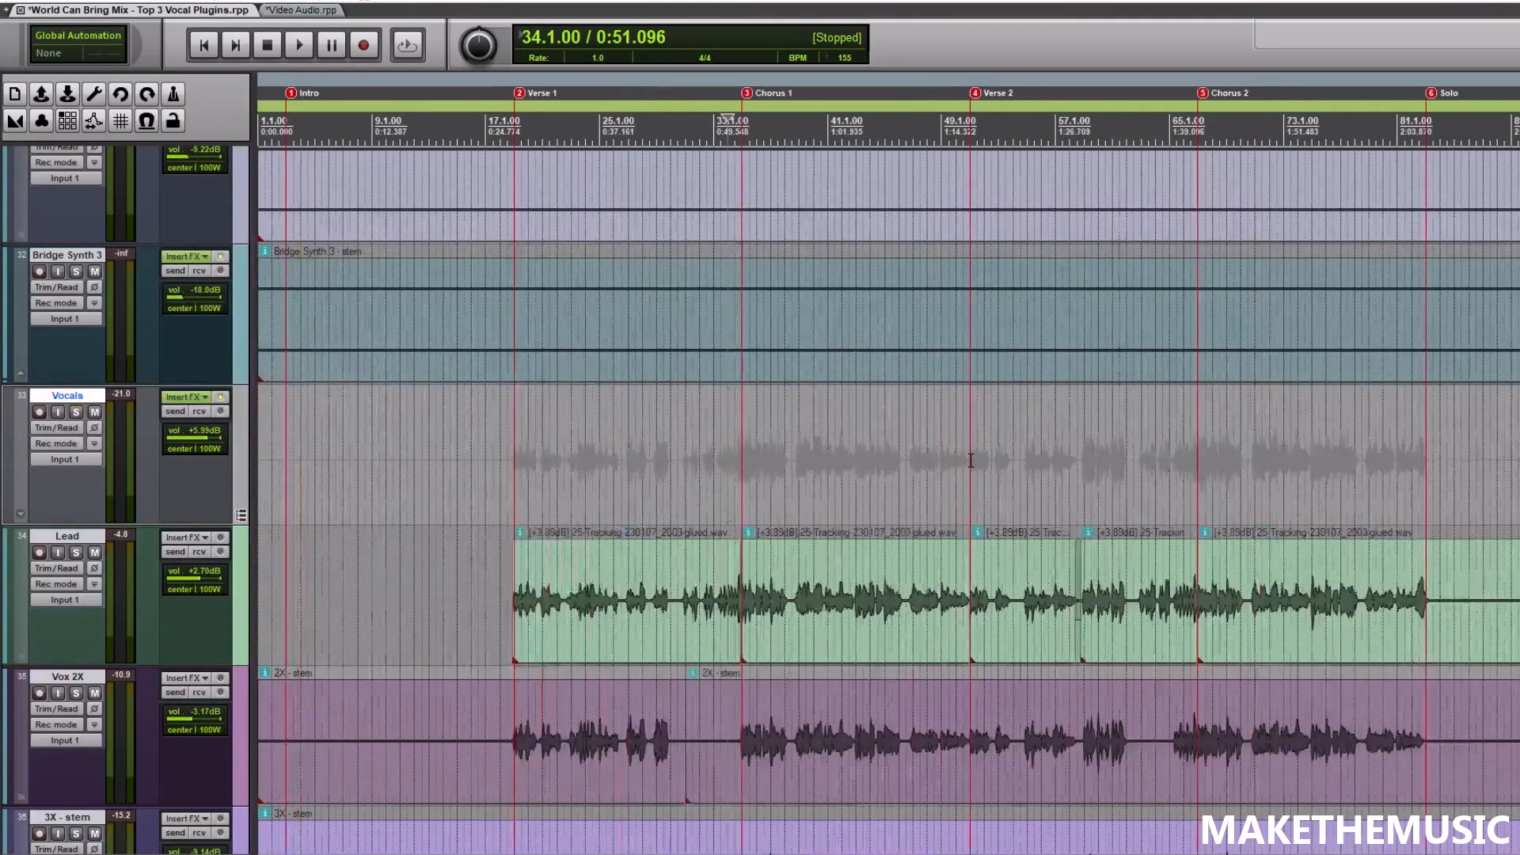
click(723, 456)
key(space)
key(space)
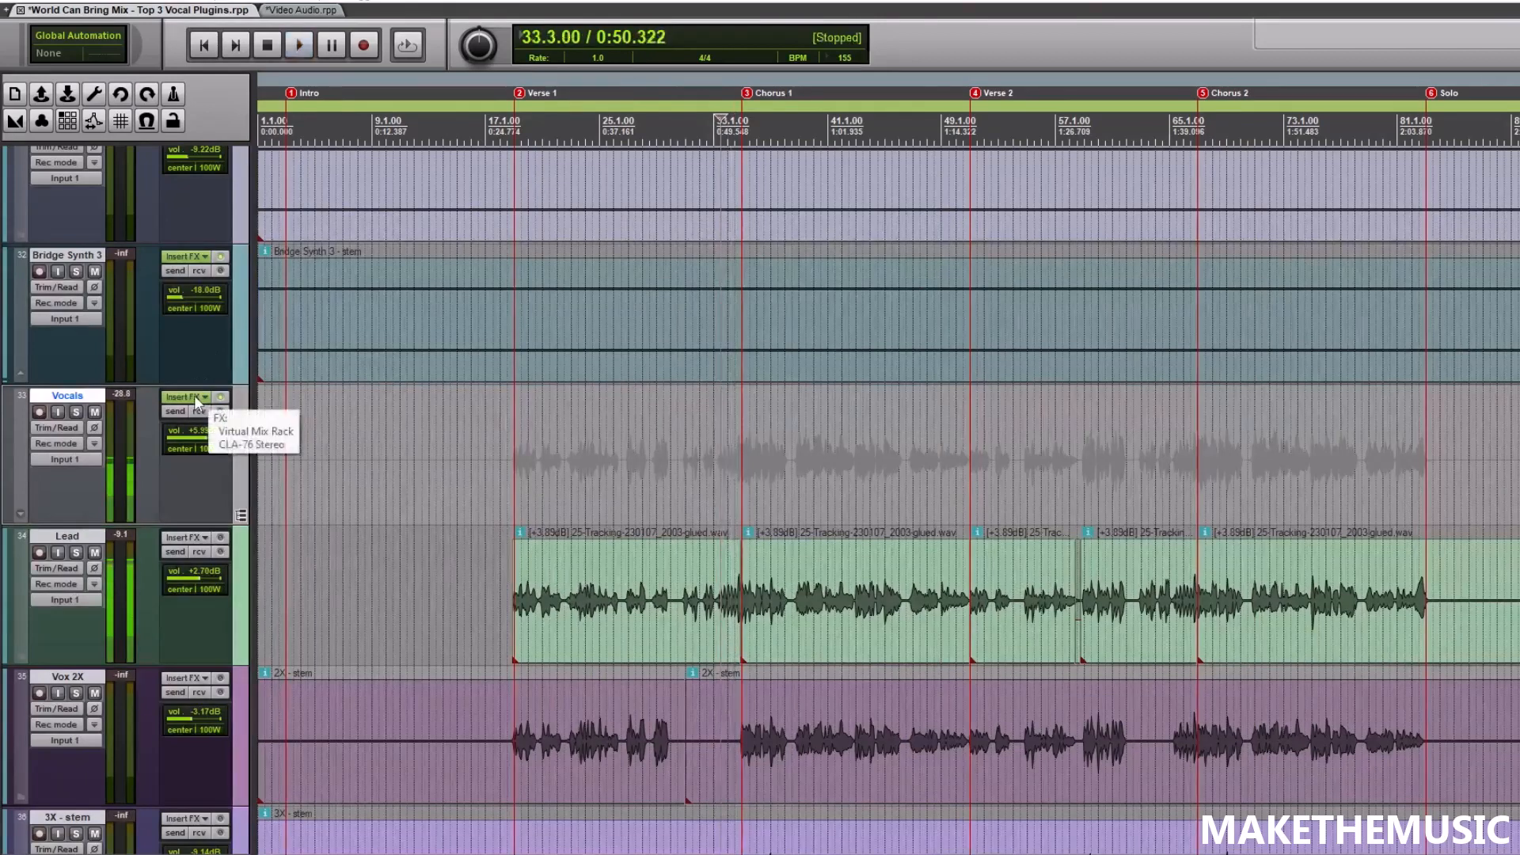
Raise the CLA-76's output to between the 18 and 12 marks while playing the full mix from 33.3.00
click(209, 398)
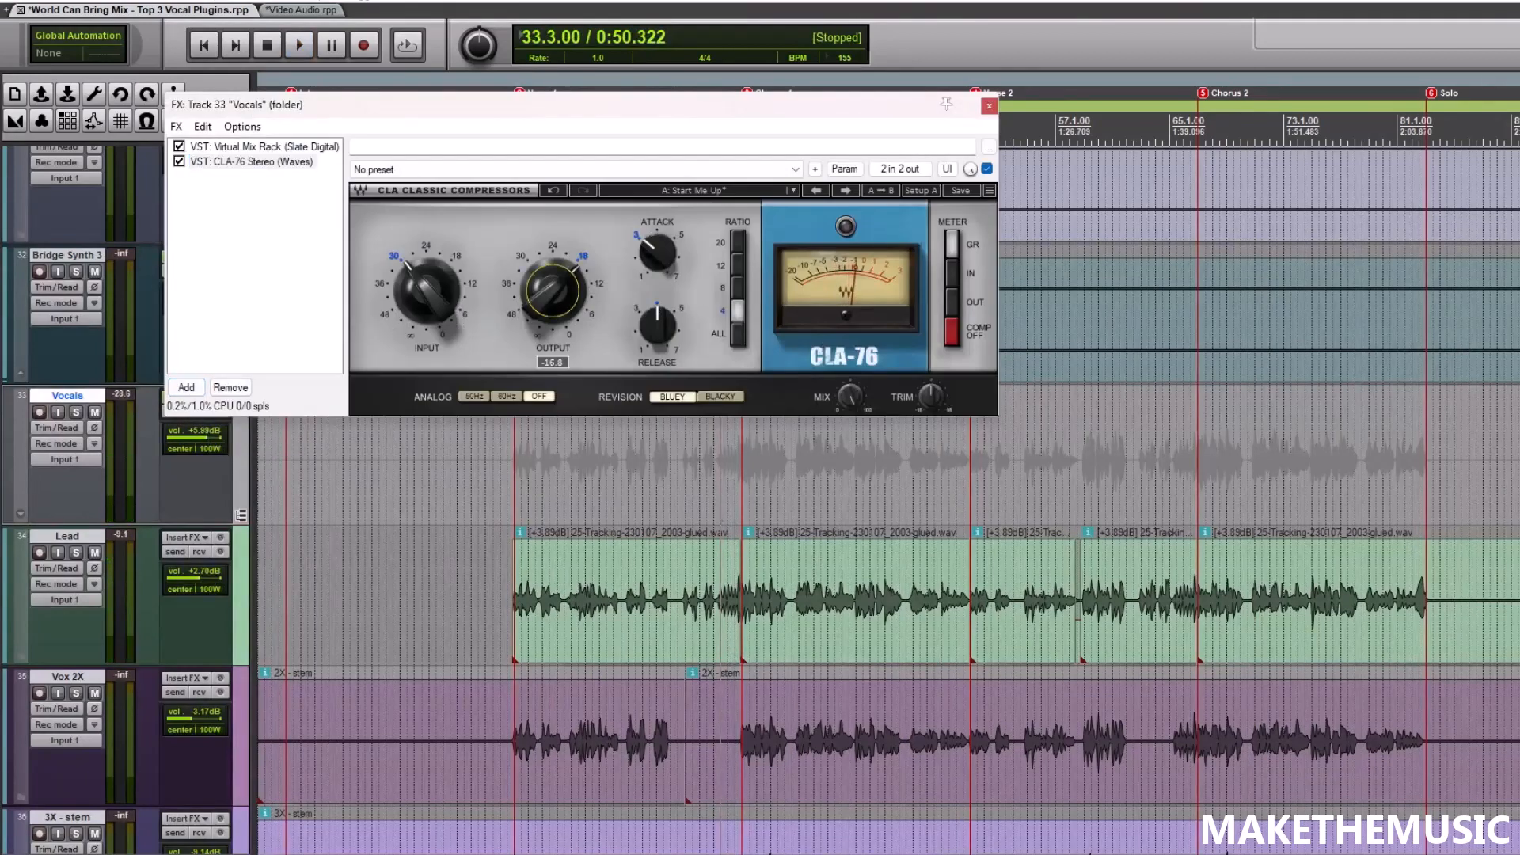
drag(553, 290, 553, 305)
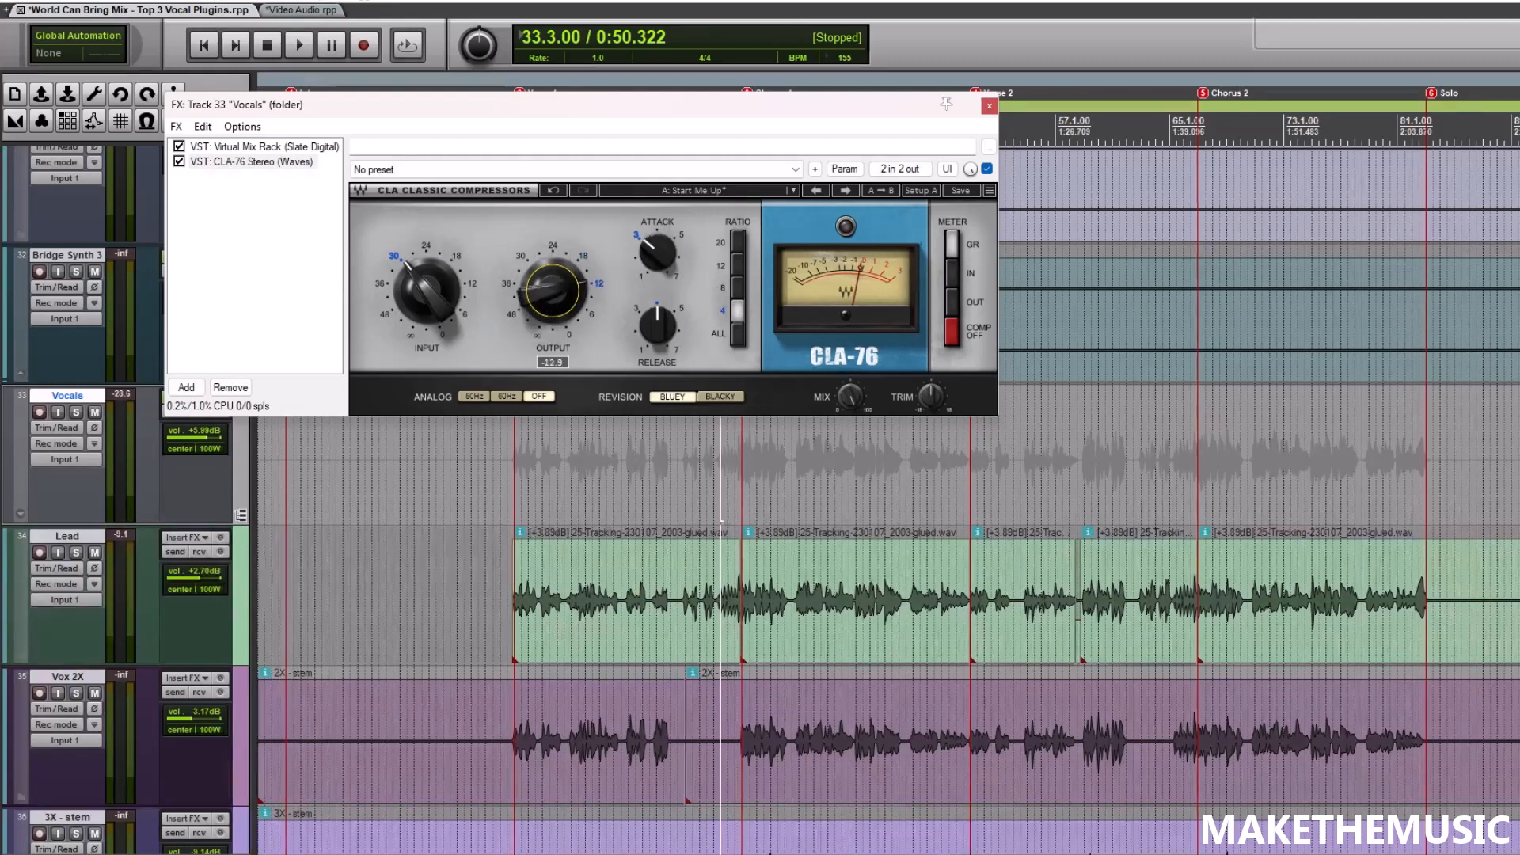
key(space)
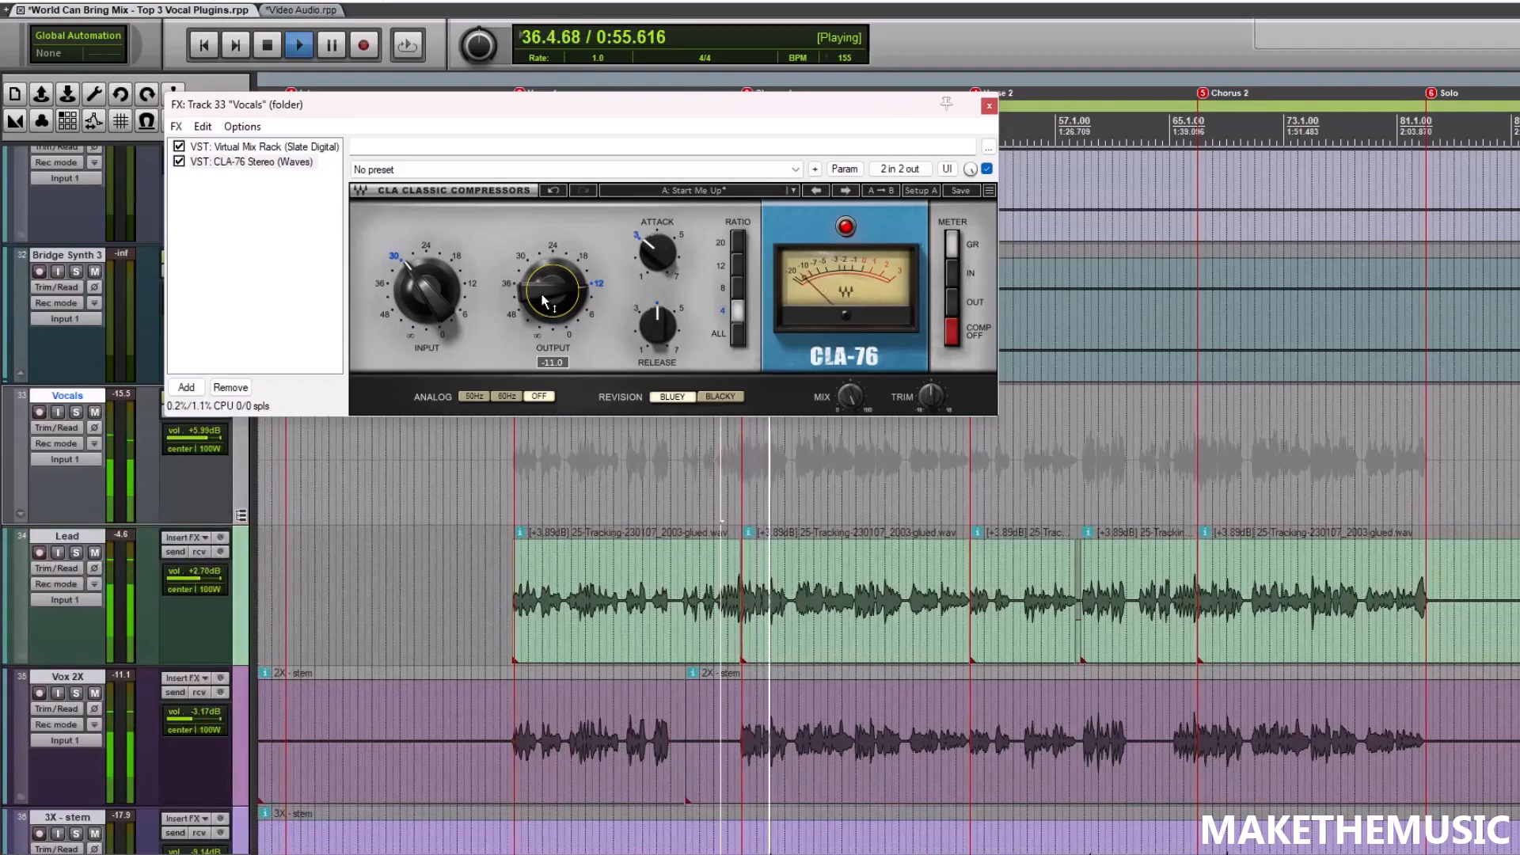
drag(544, 301, 557, 296)
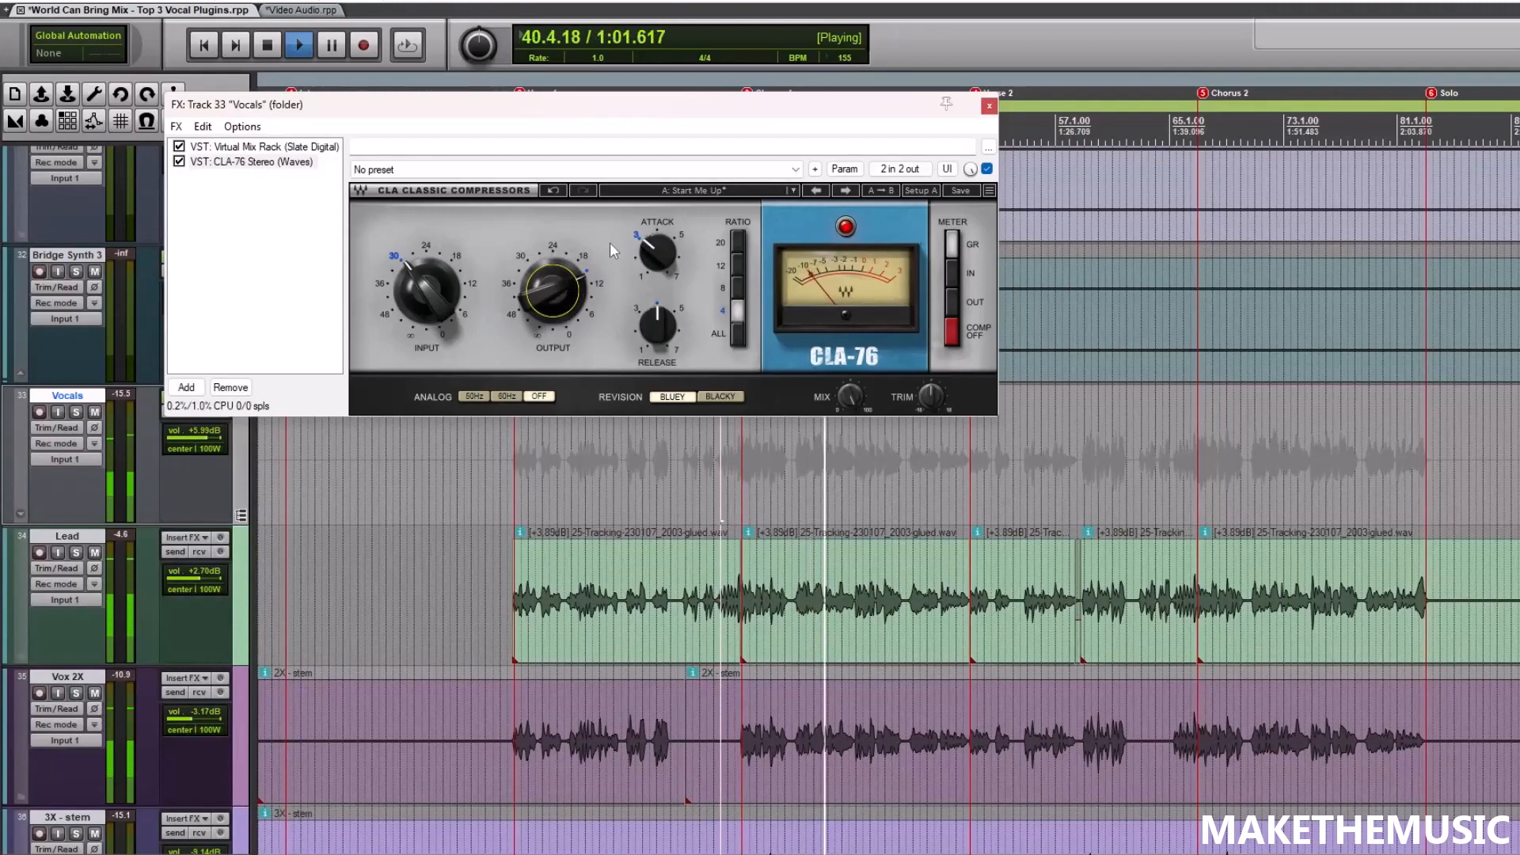
key(space)
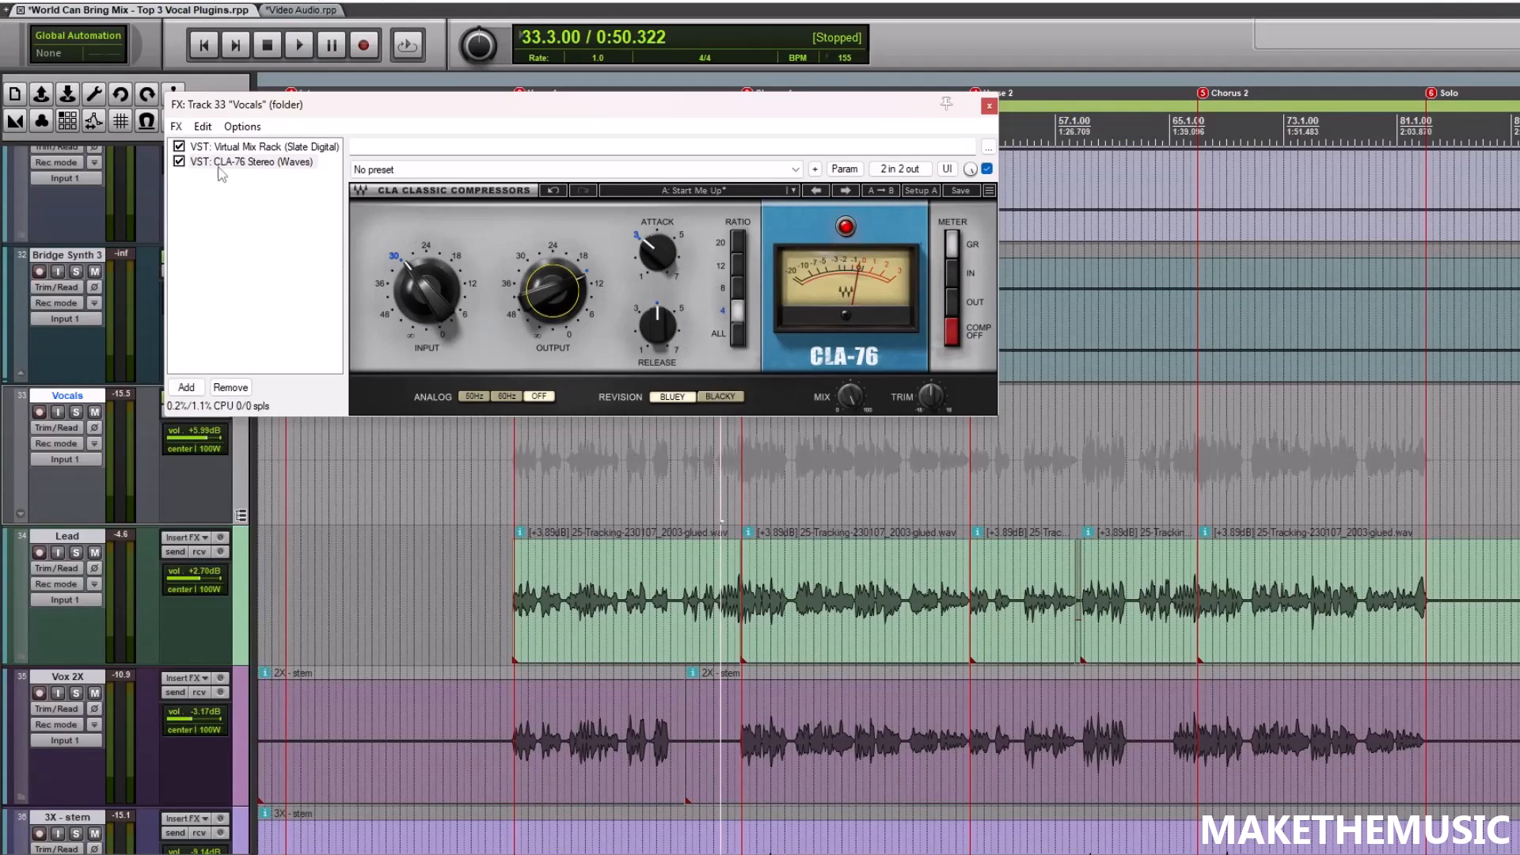
Bypass and re-enable both vocal plugins while playing the full mix from 33.3.00, and replay Chorus 1 with the full chain
click(179, 161)
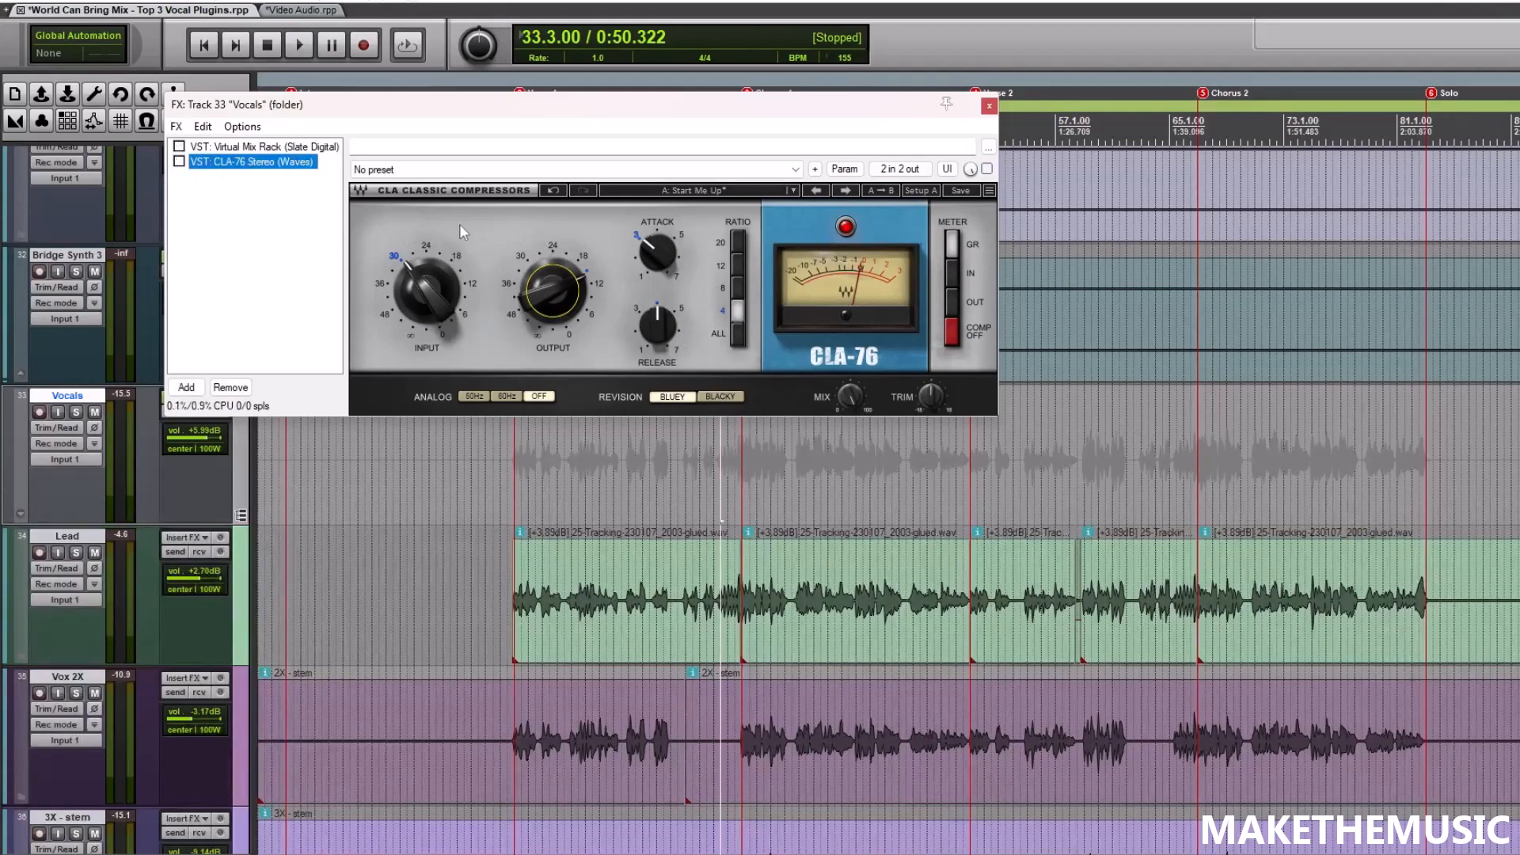
key(space)
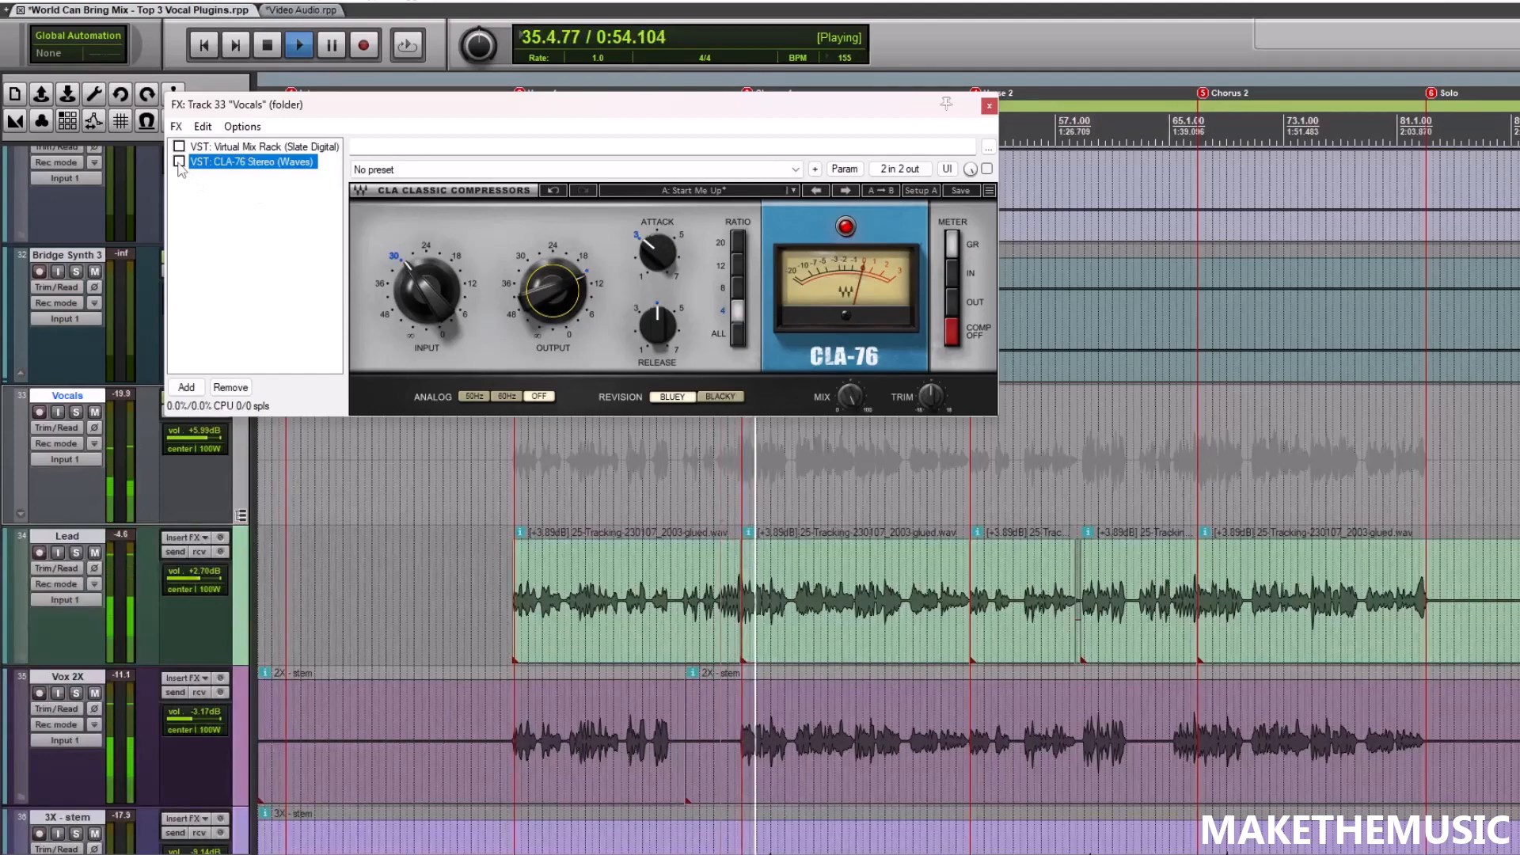
key(space)
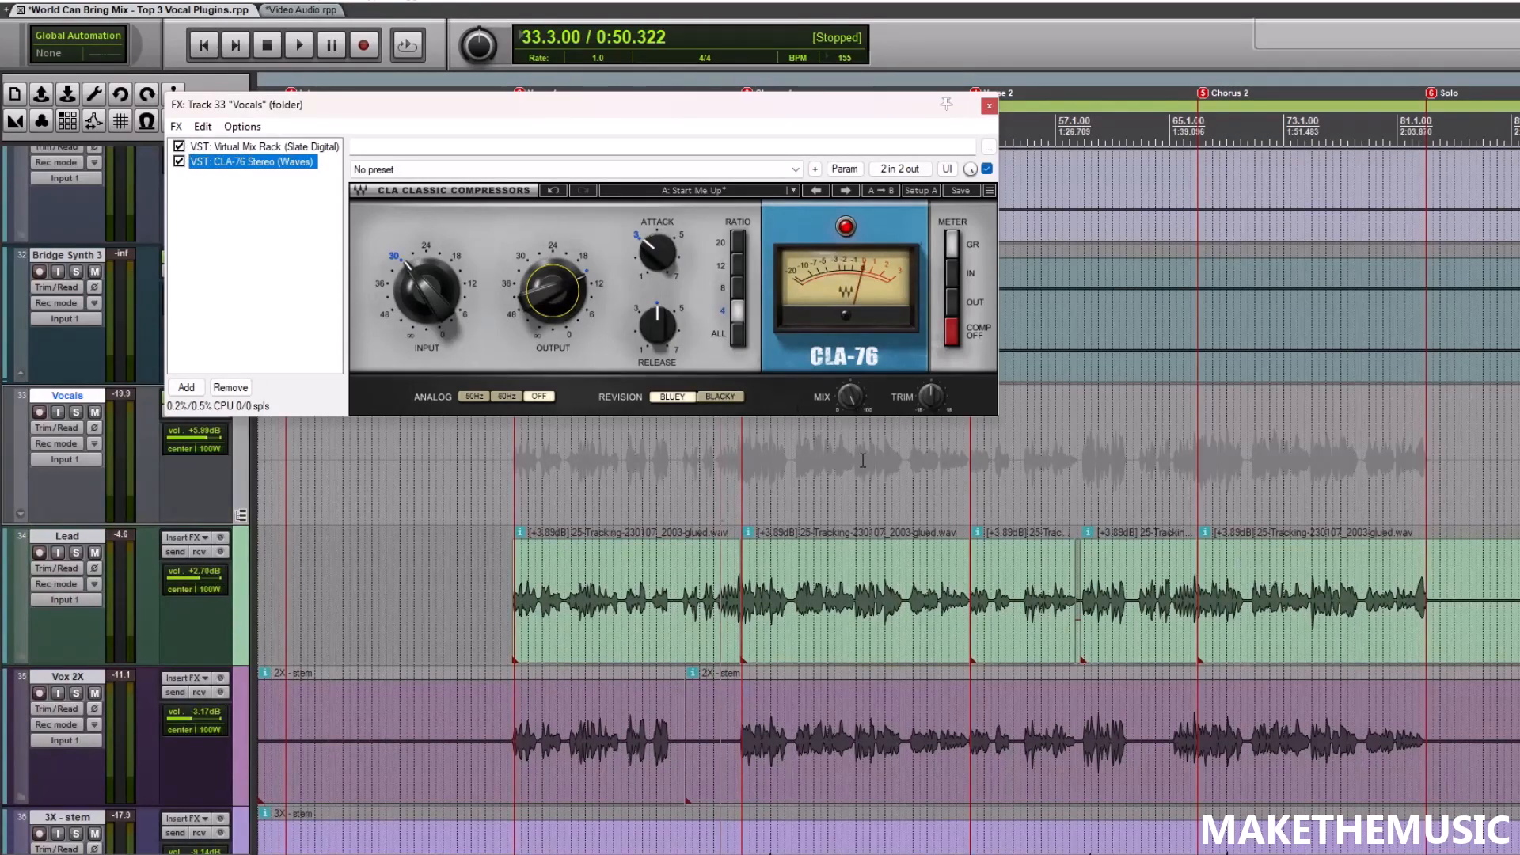
key(space)
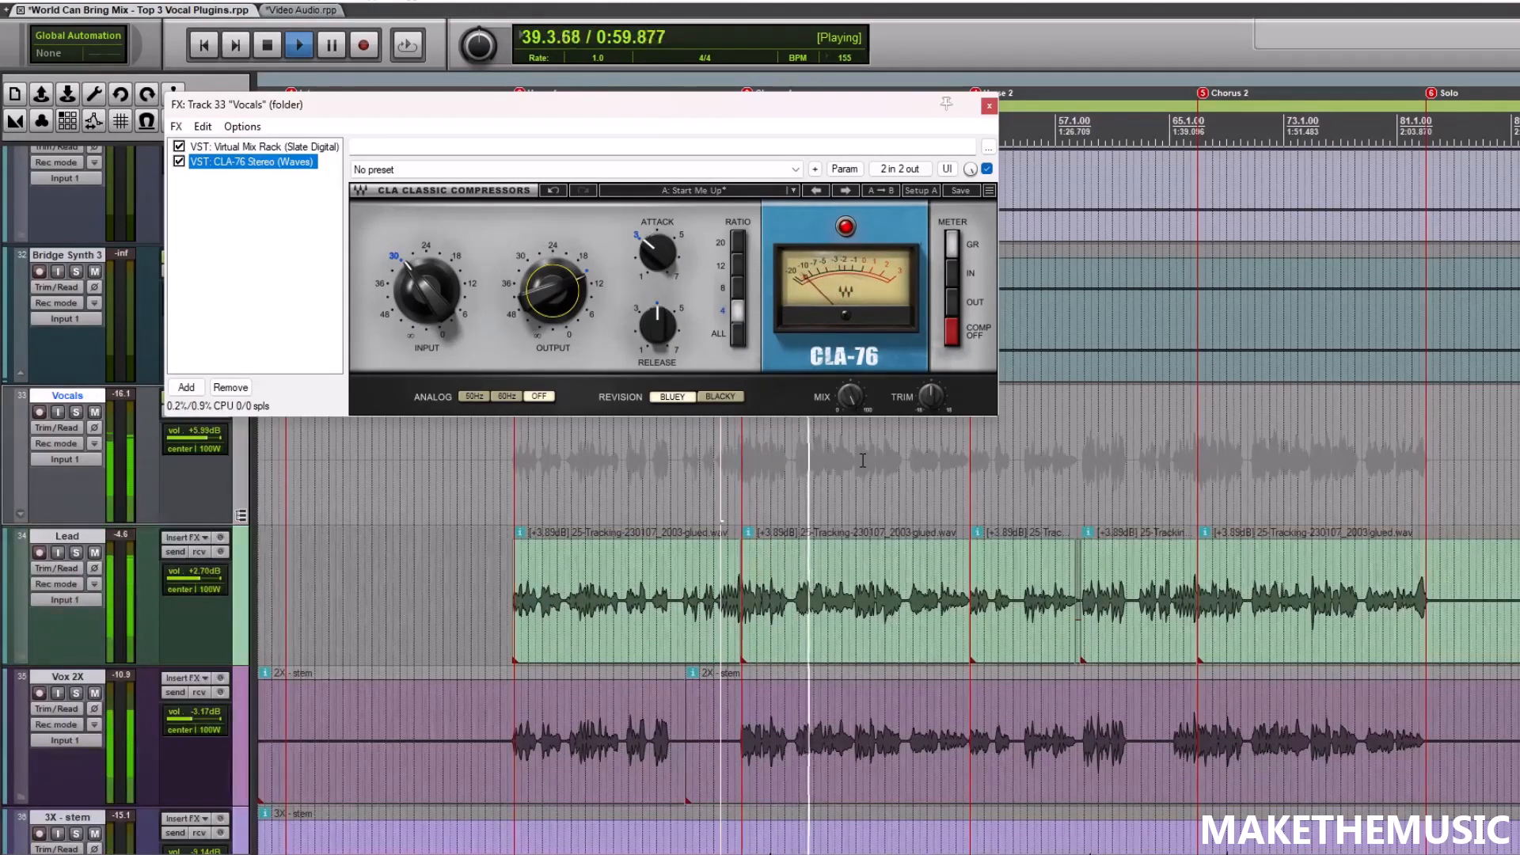
scroll(810, 467, down, 2)
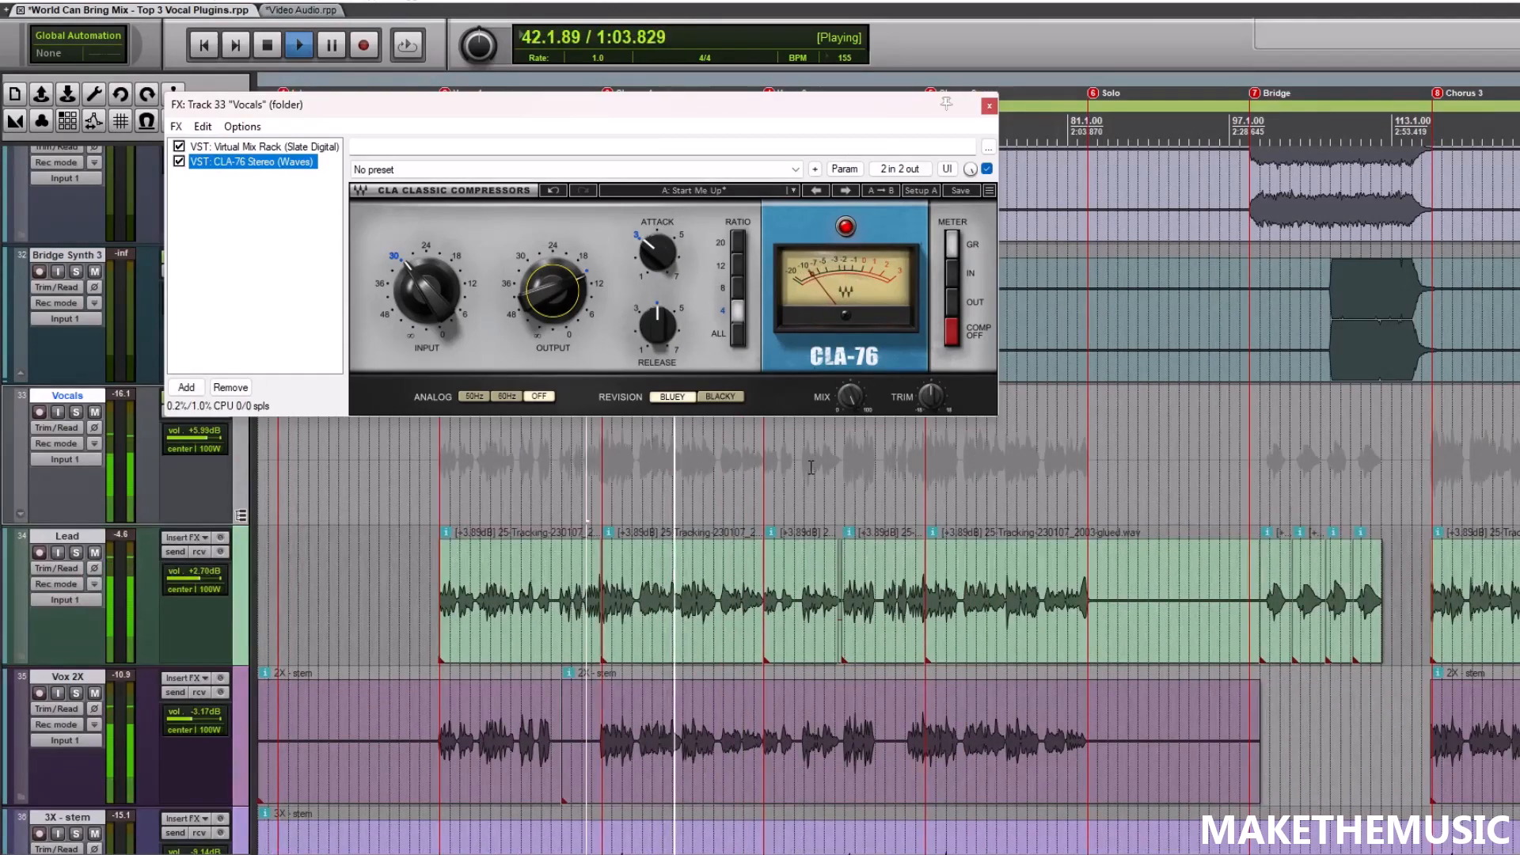
Stop playback, add ValhallaSupermassive as the third plugin on the Vocals folder track and leave only its own window open
key(space)
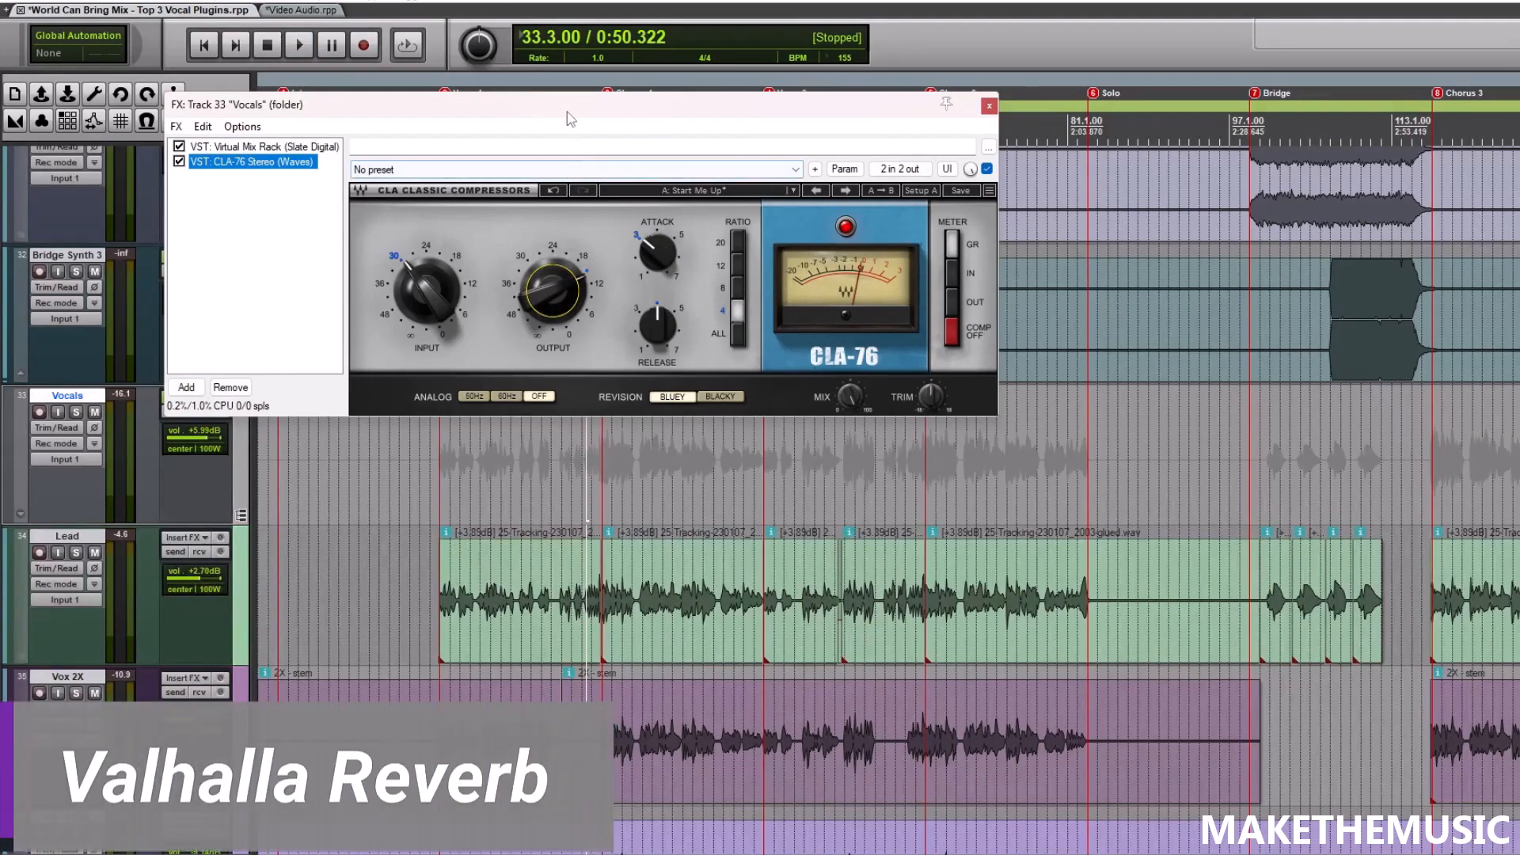
click(186, 388)
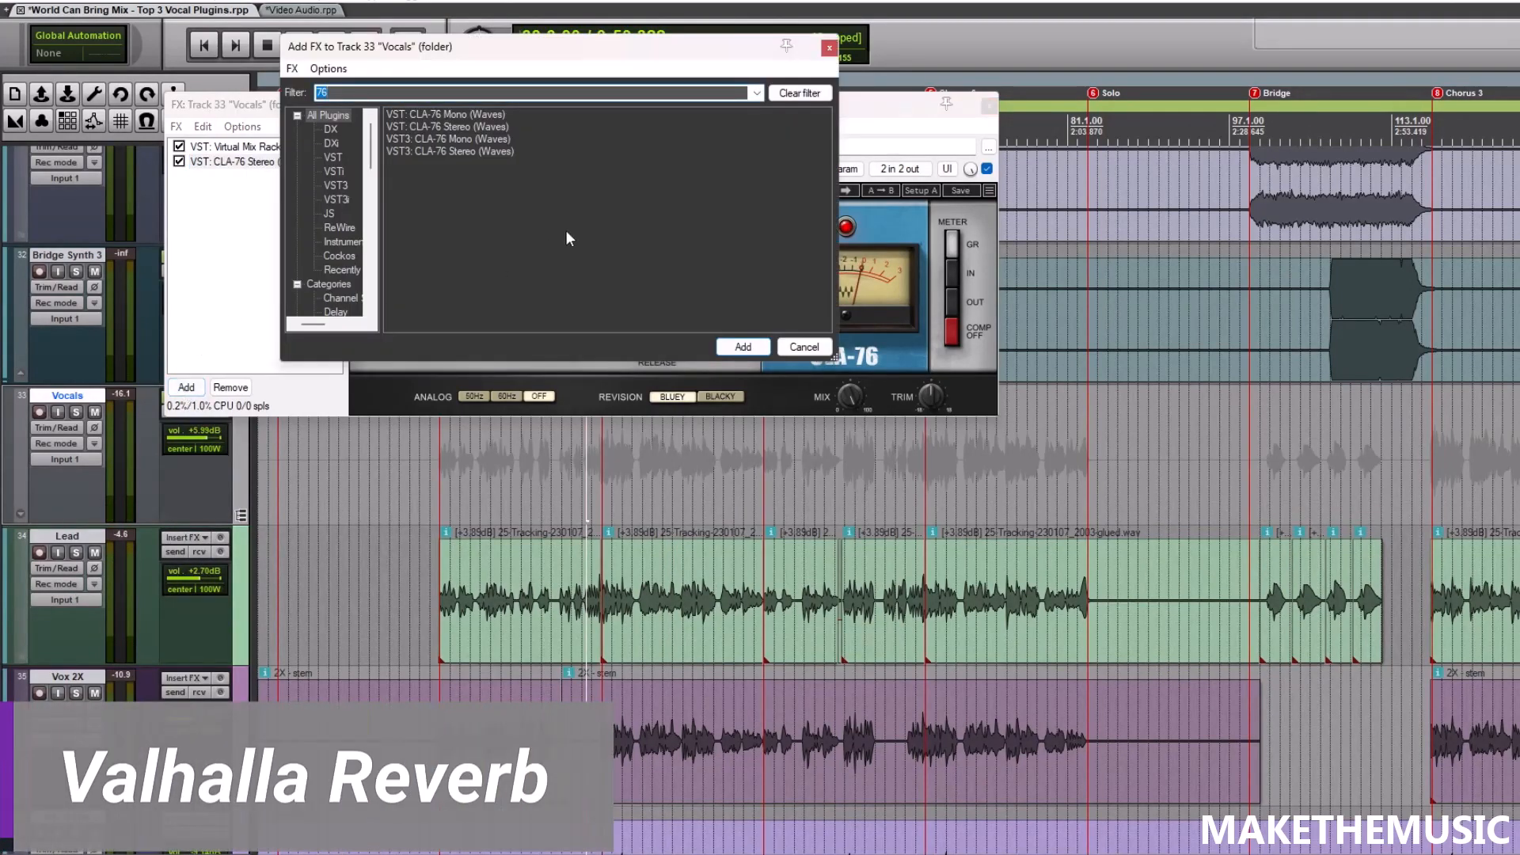
key(BackSpace)
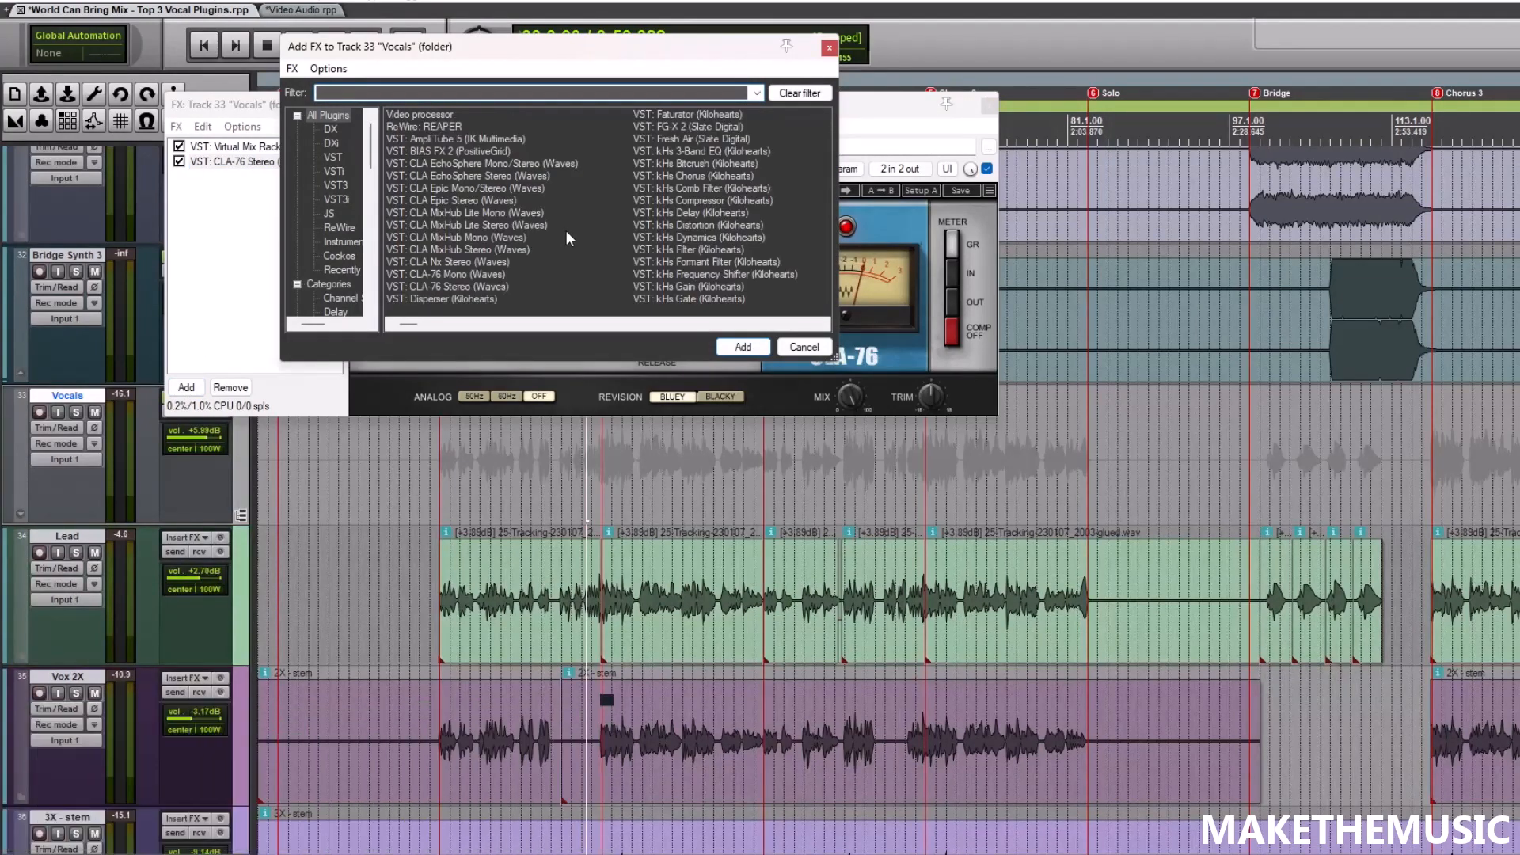
text(va)
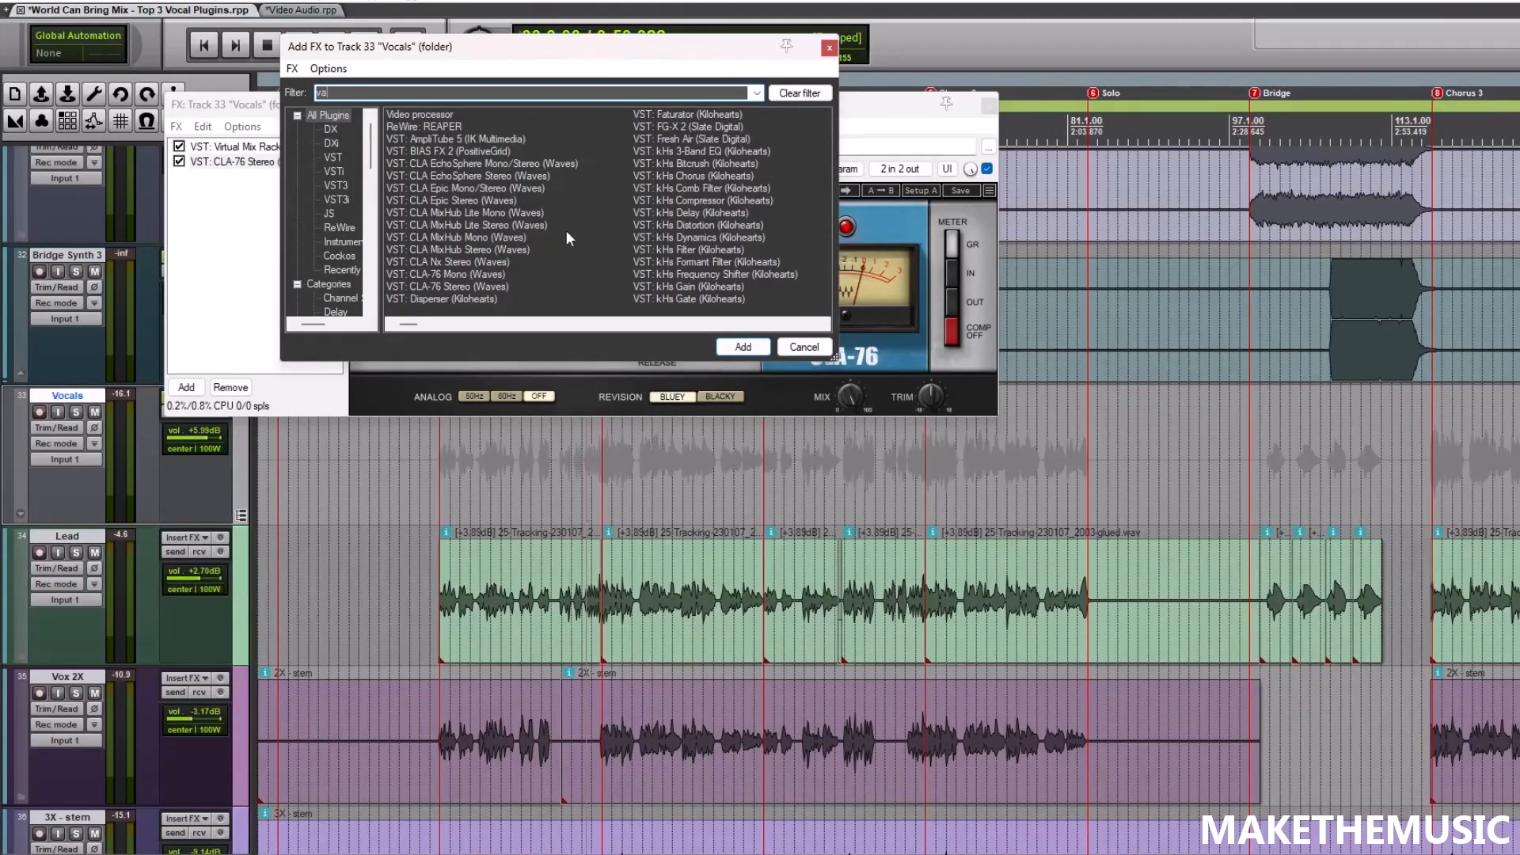
text(lla)
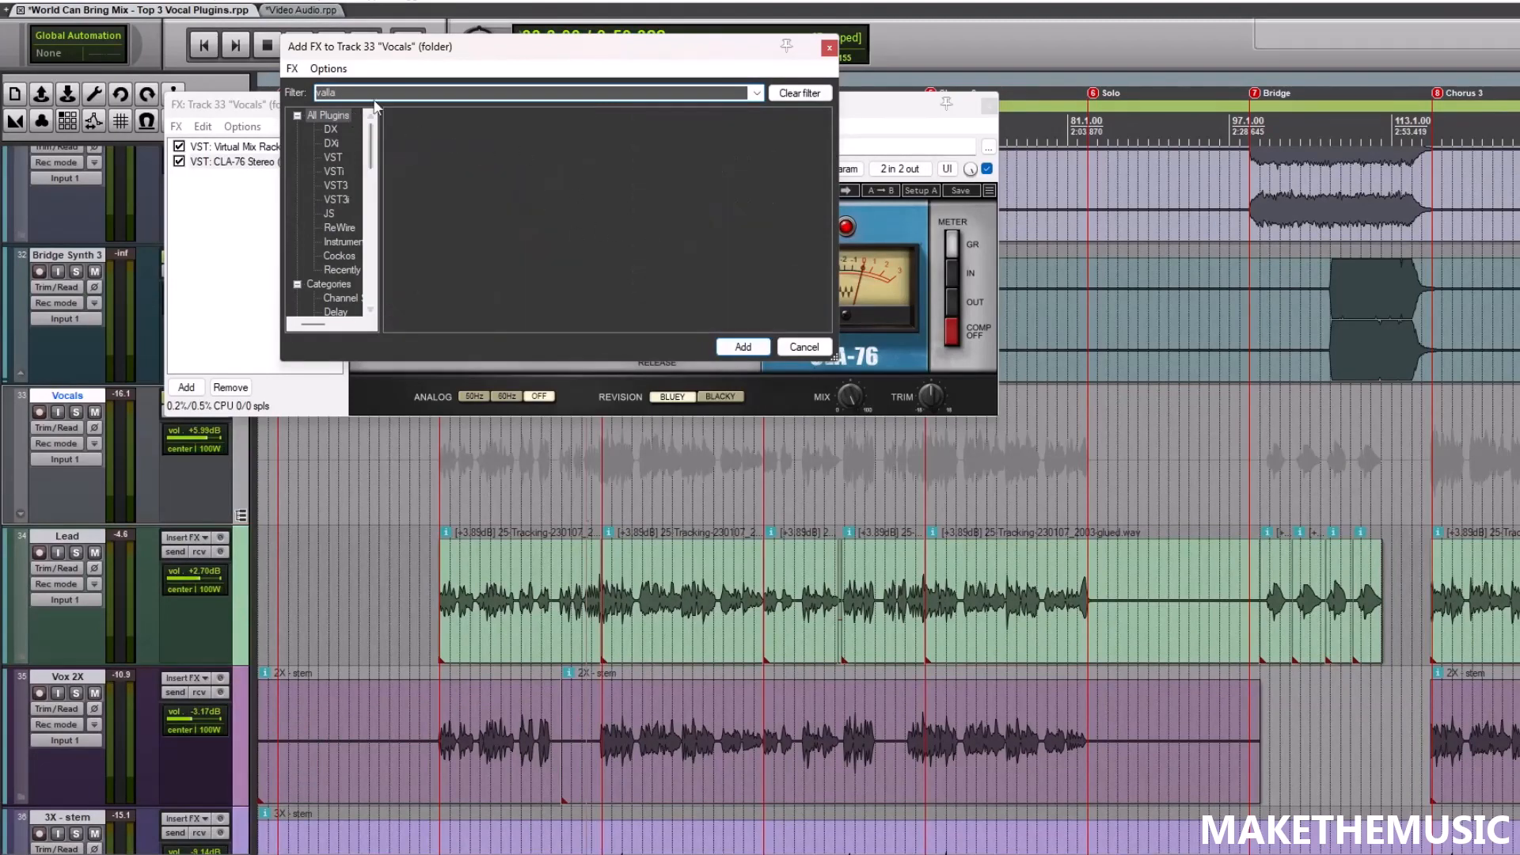
double_click(455, 116)
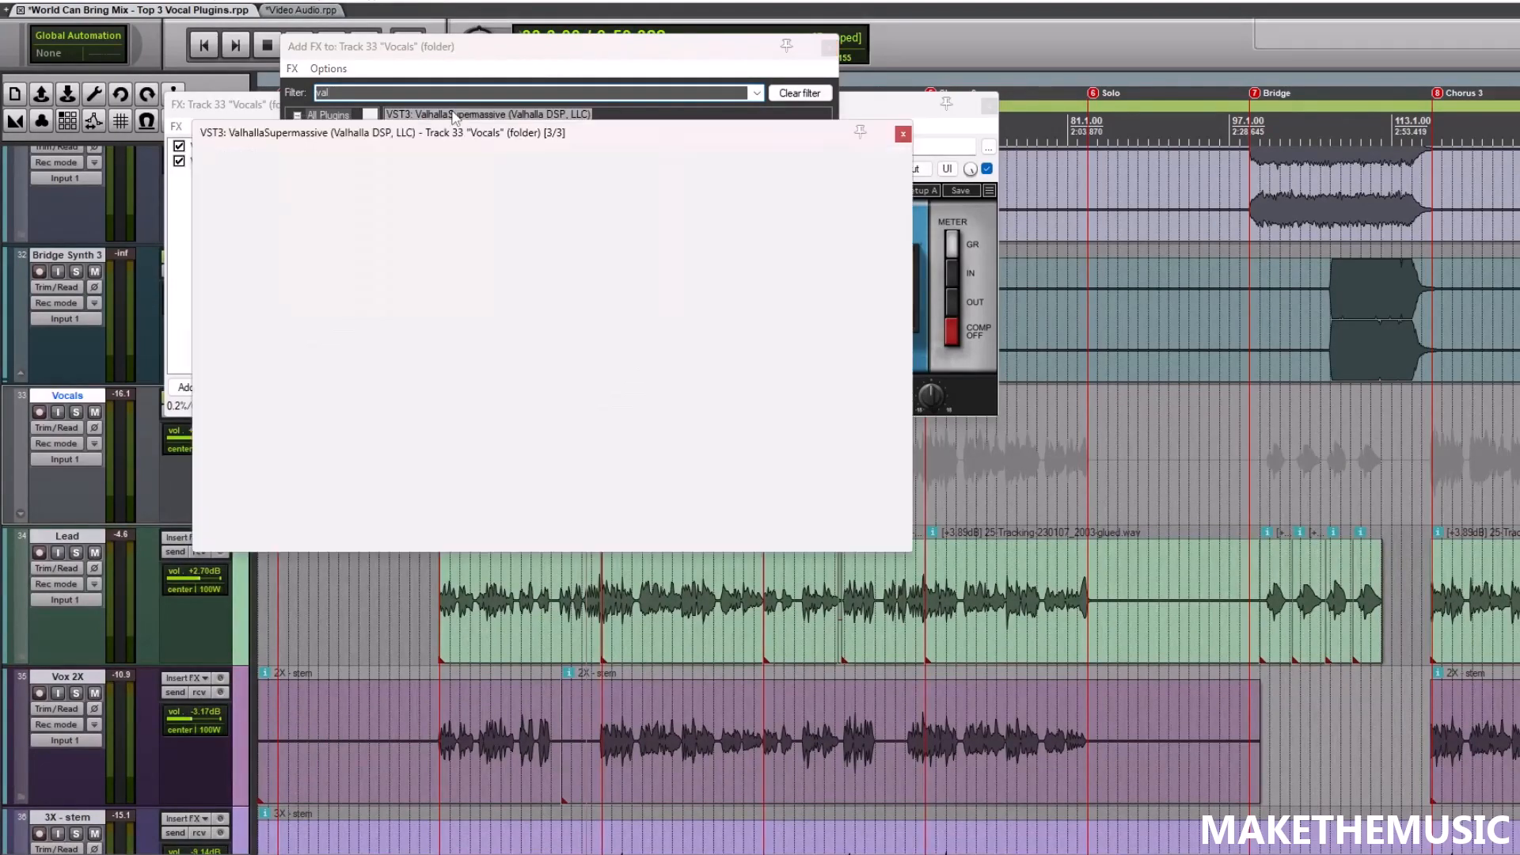
mouse_move(472, 115)
mouse_down()
mouse_move(519, 117)
mouse_move(501, 117)
mouse_up()
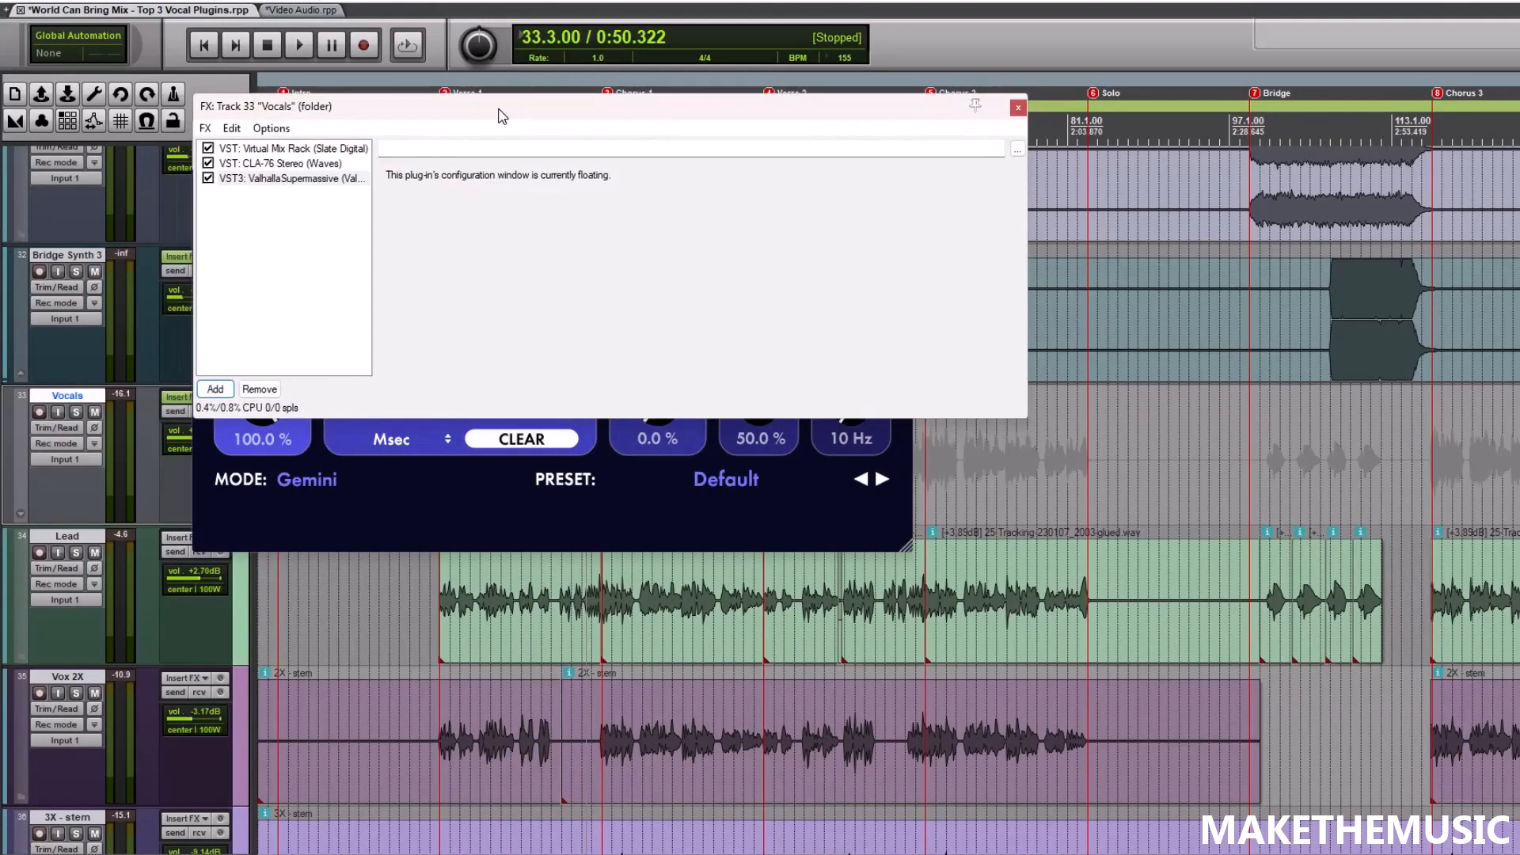
click(1018, 106)
drag(709, 132, 763, 138)
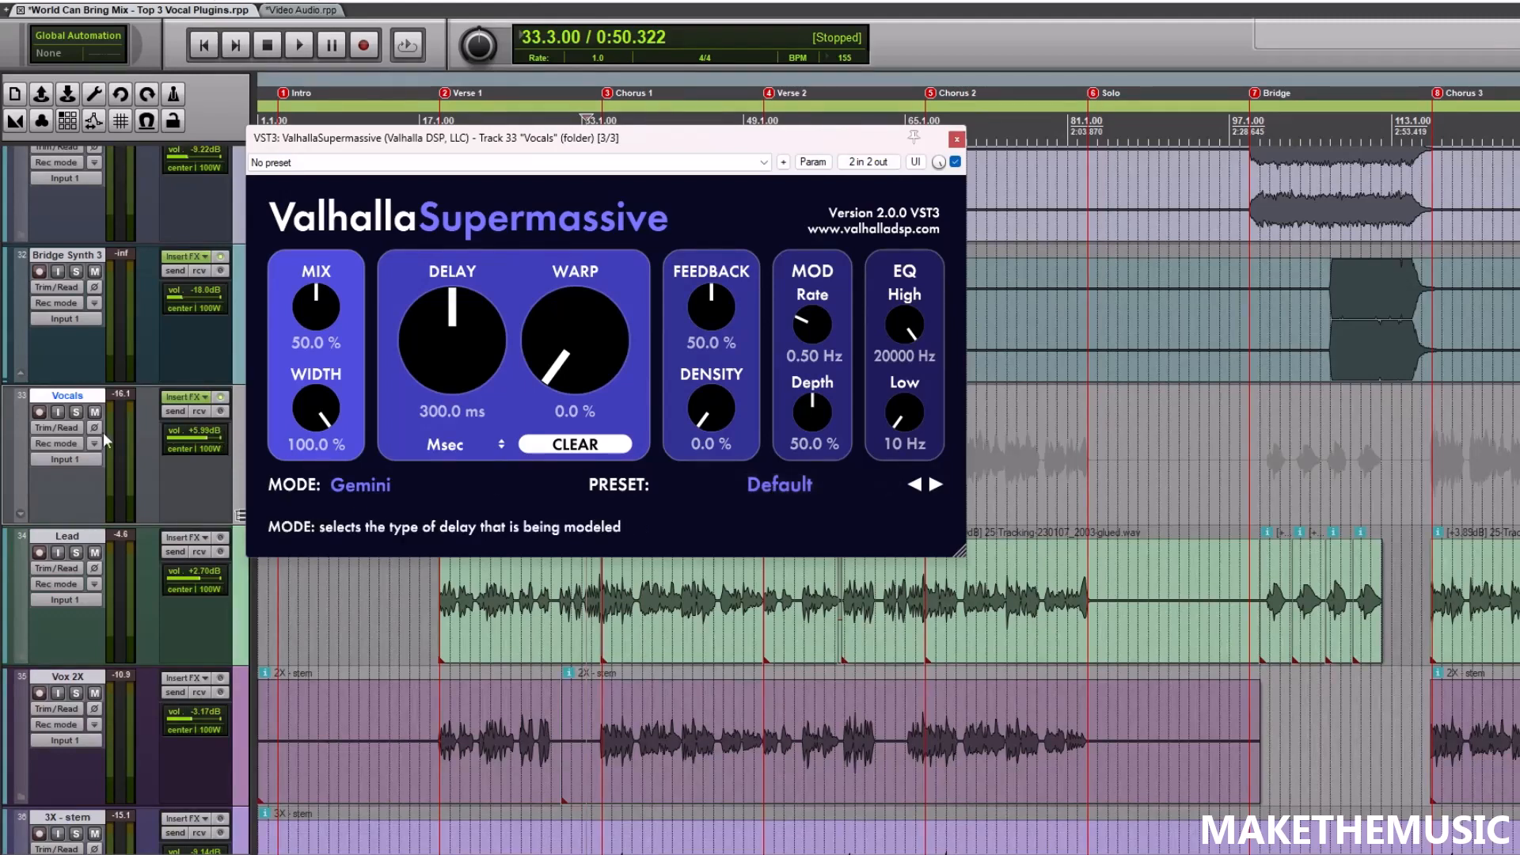
Solo the Vocals track and audition ValhallaSupermassive's default preset briefly from 33.3.00
click(76, 413)
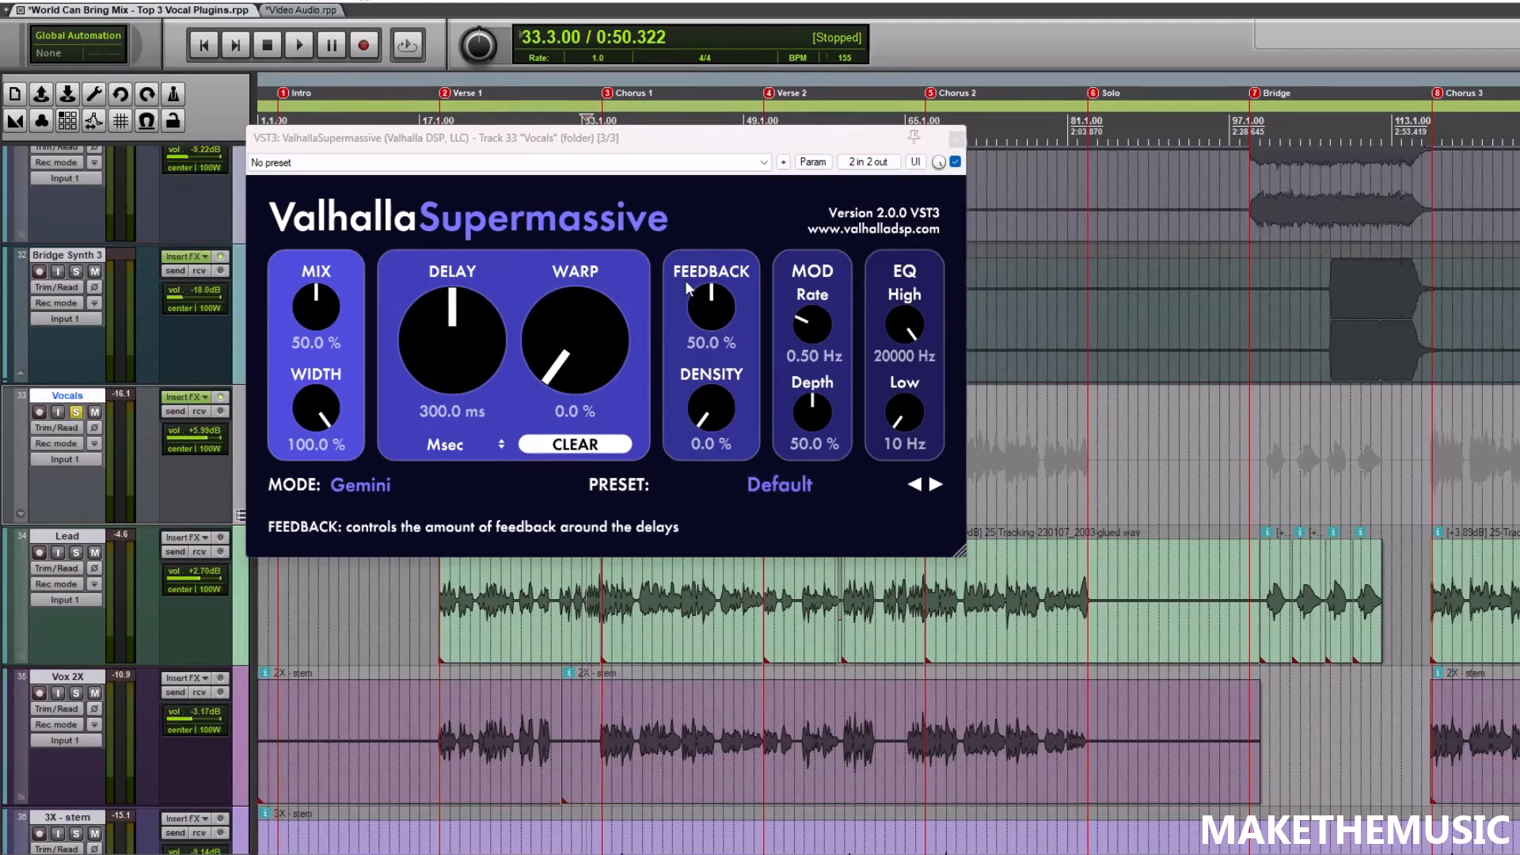
key(space)
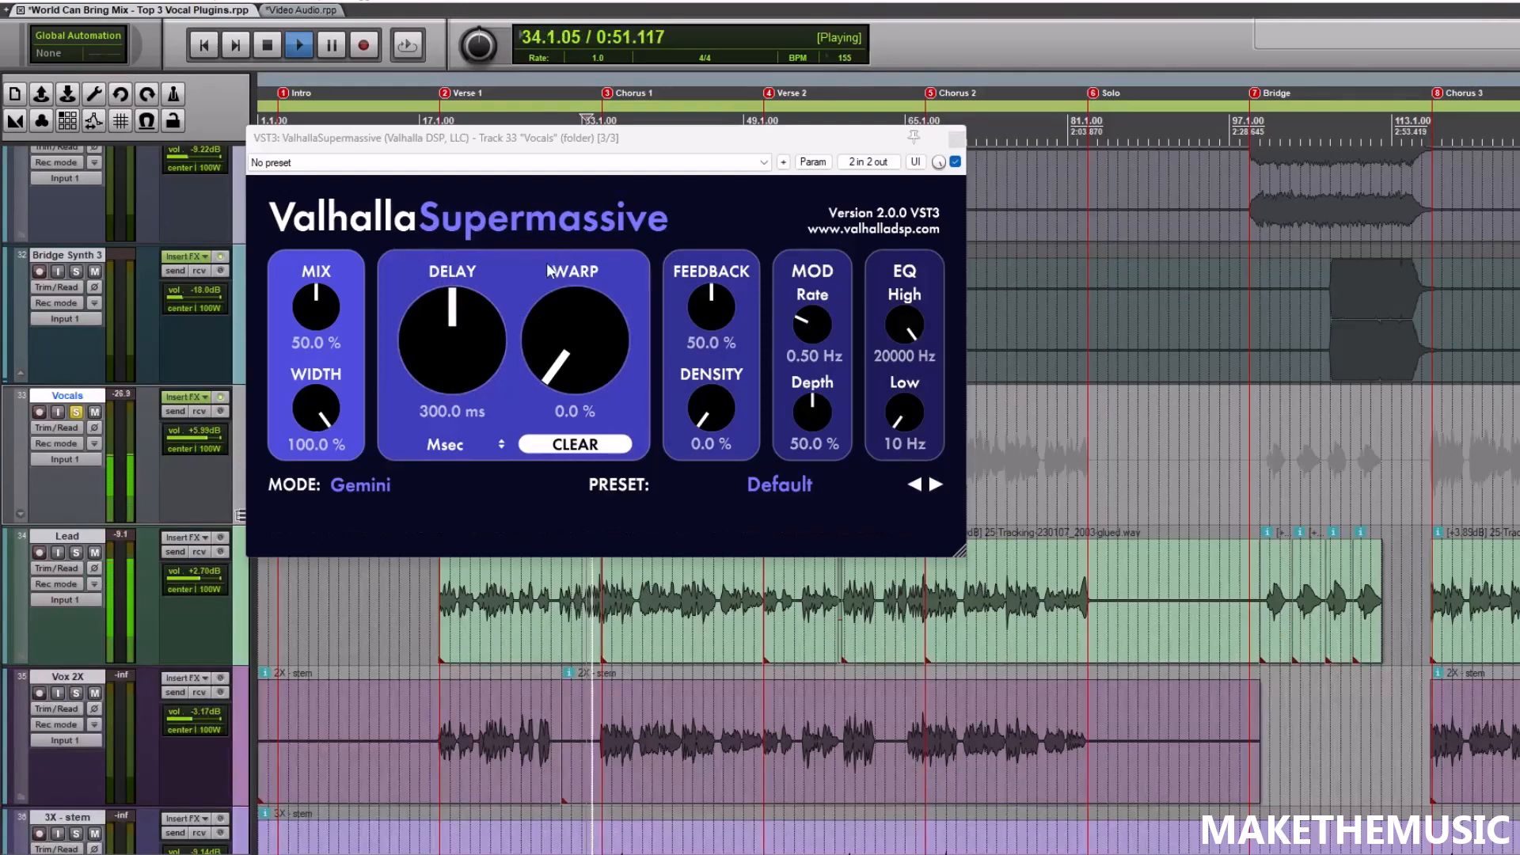
key(space)
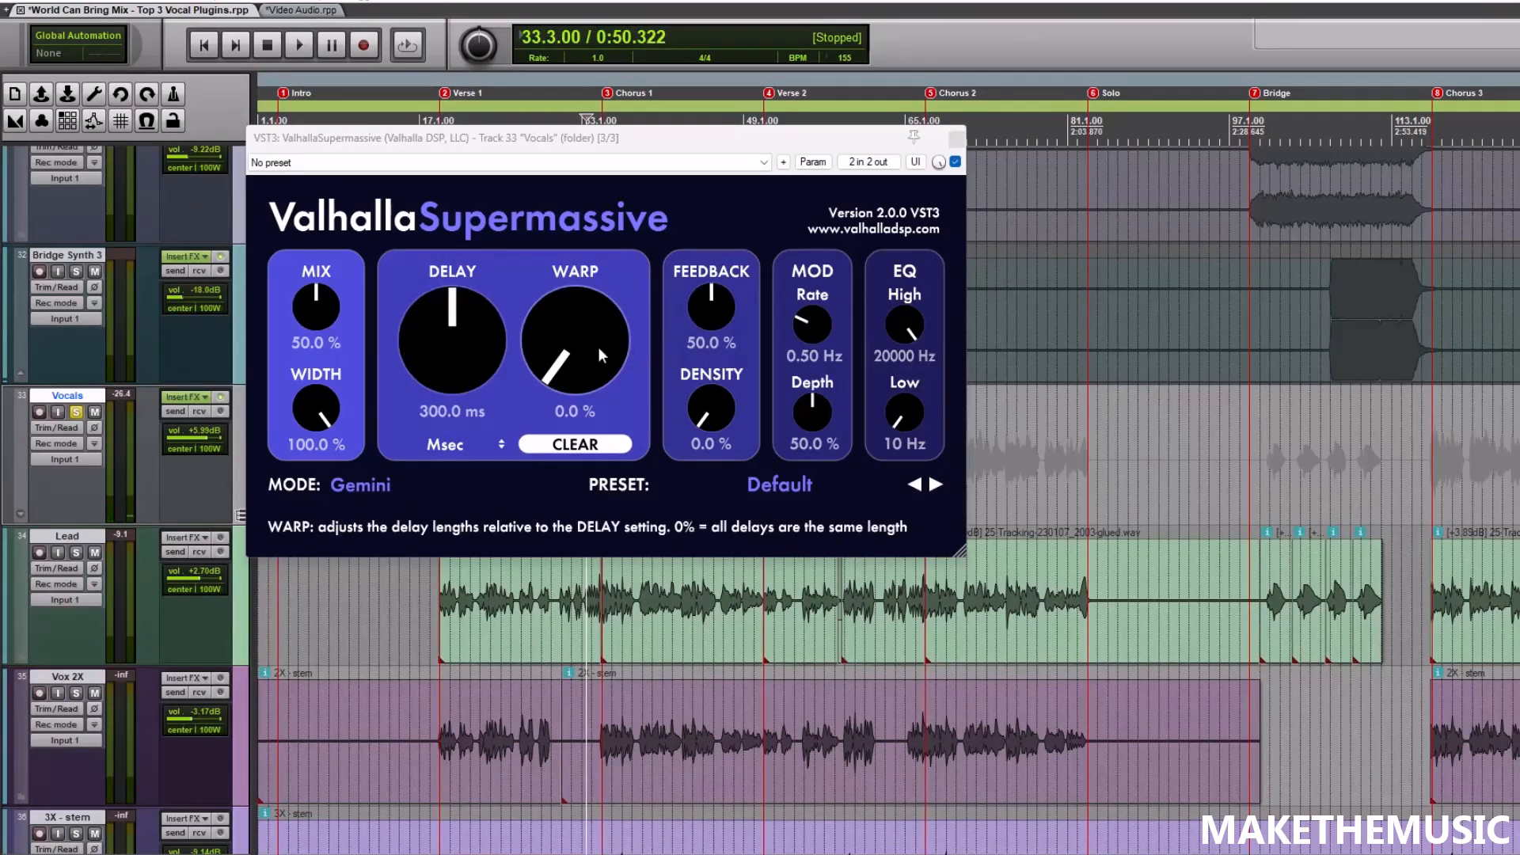
Load the Forward Reverb preset from the medium-size Valhalla reverbs
click(783, 484)
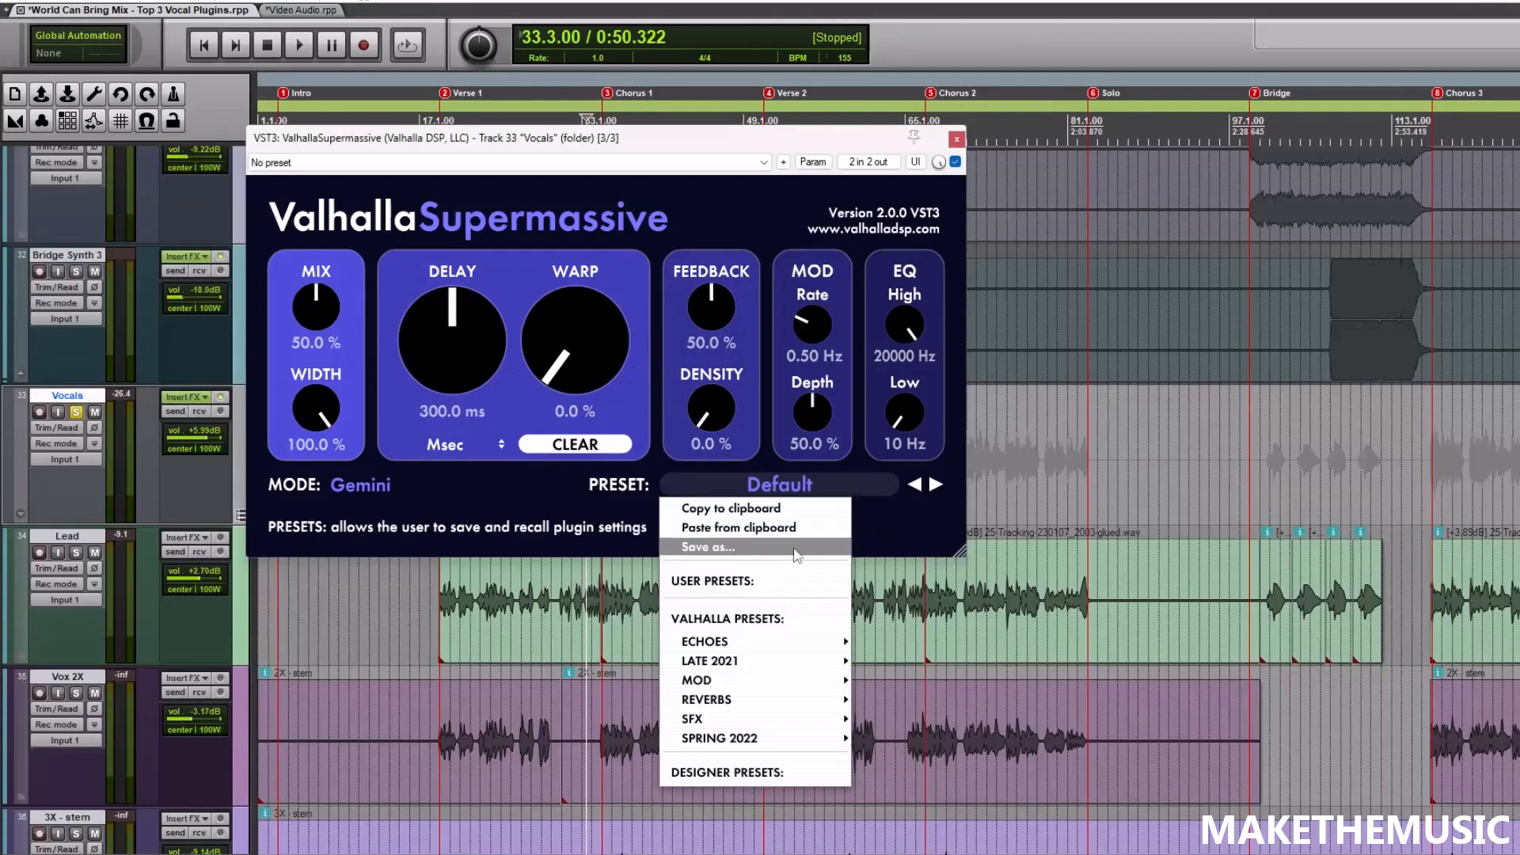
mouse_move(736, 702)
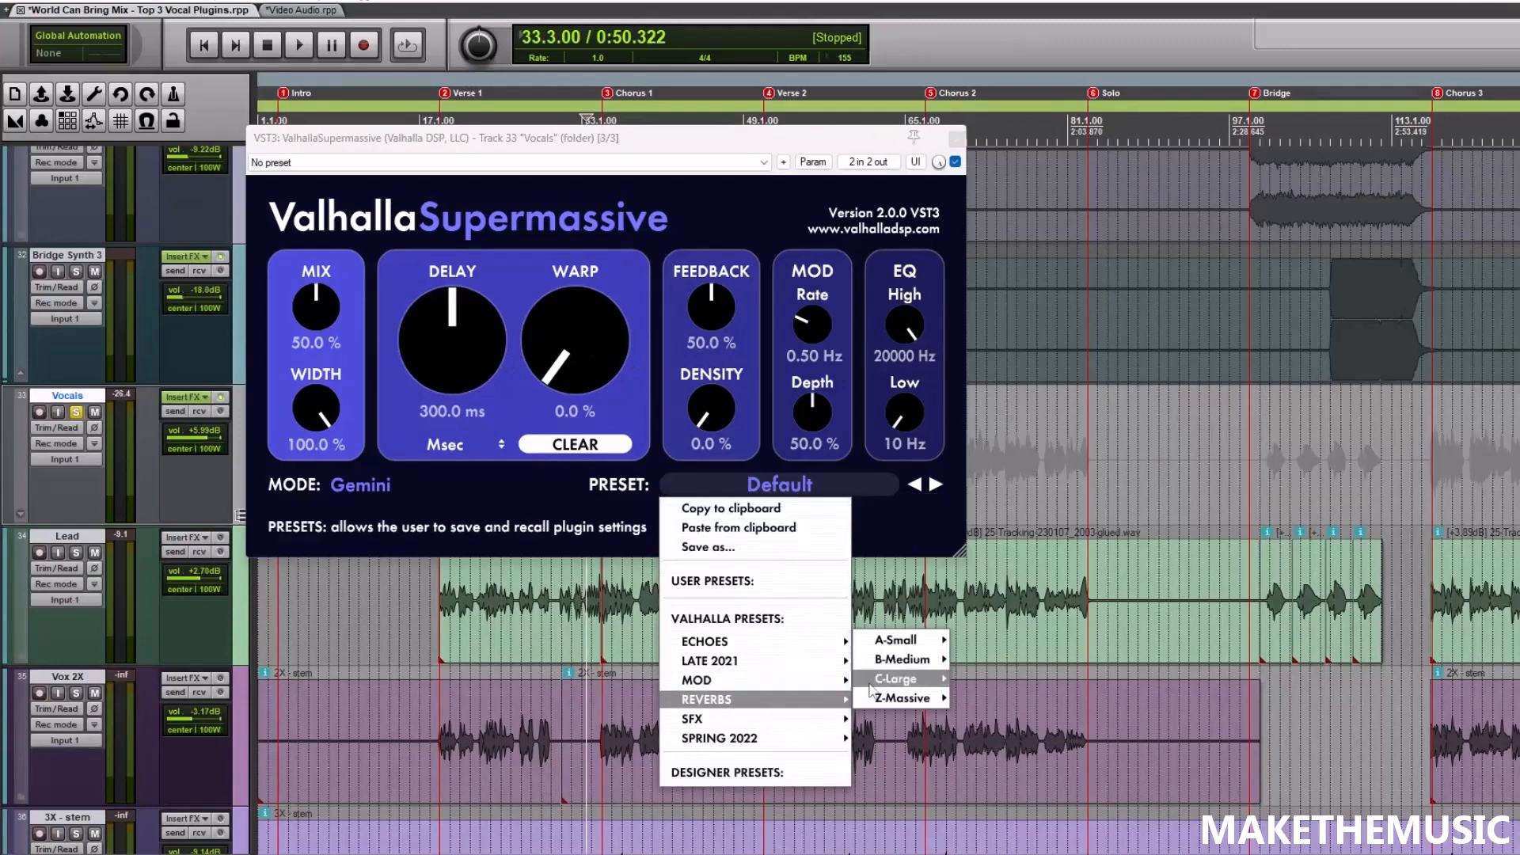
mouse_move(895, 663)
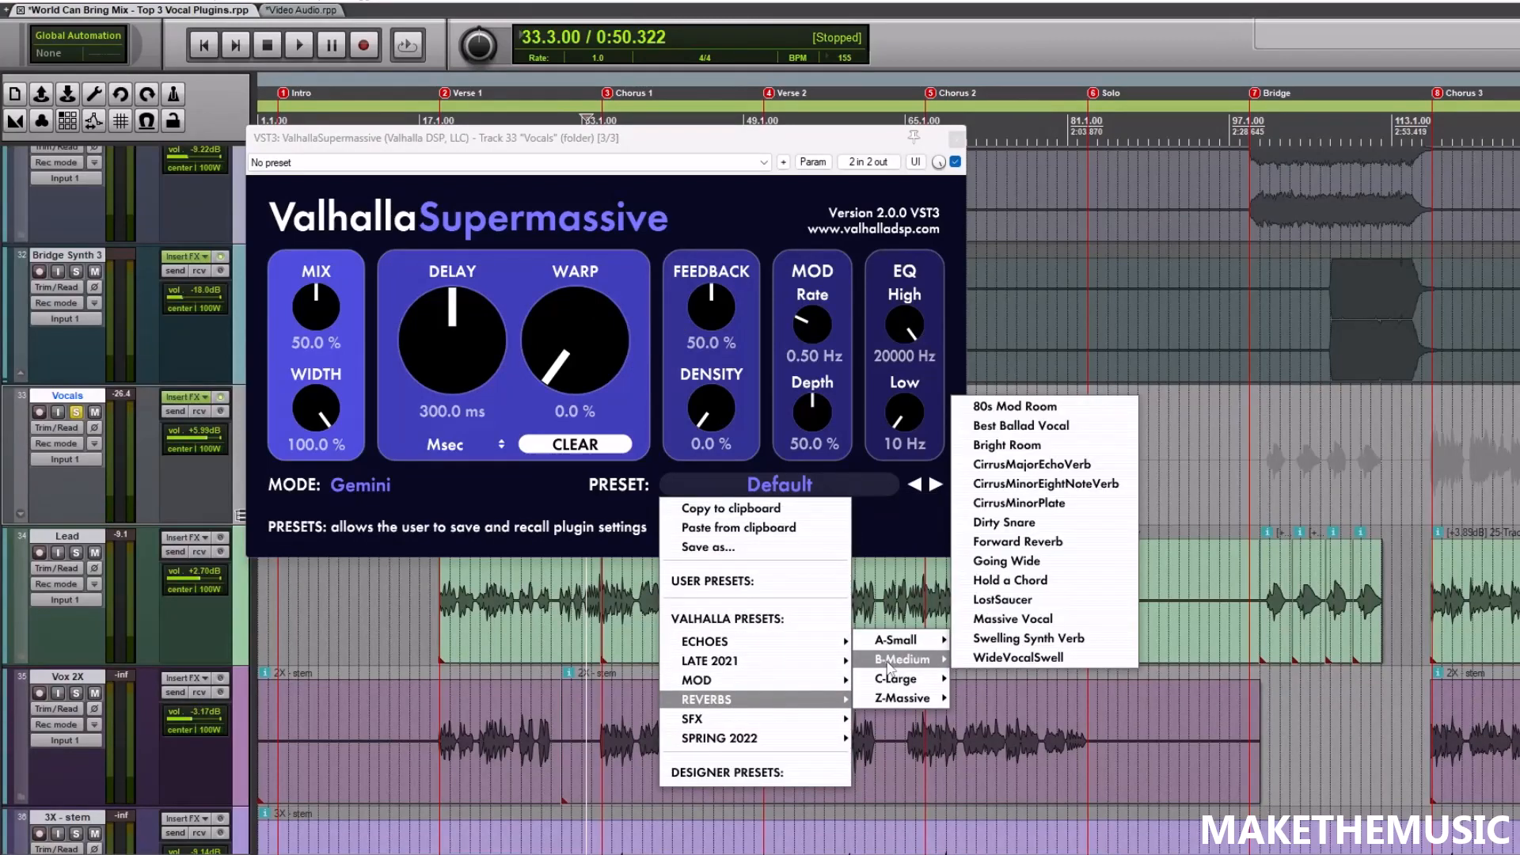
click(1029, 542)
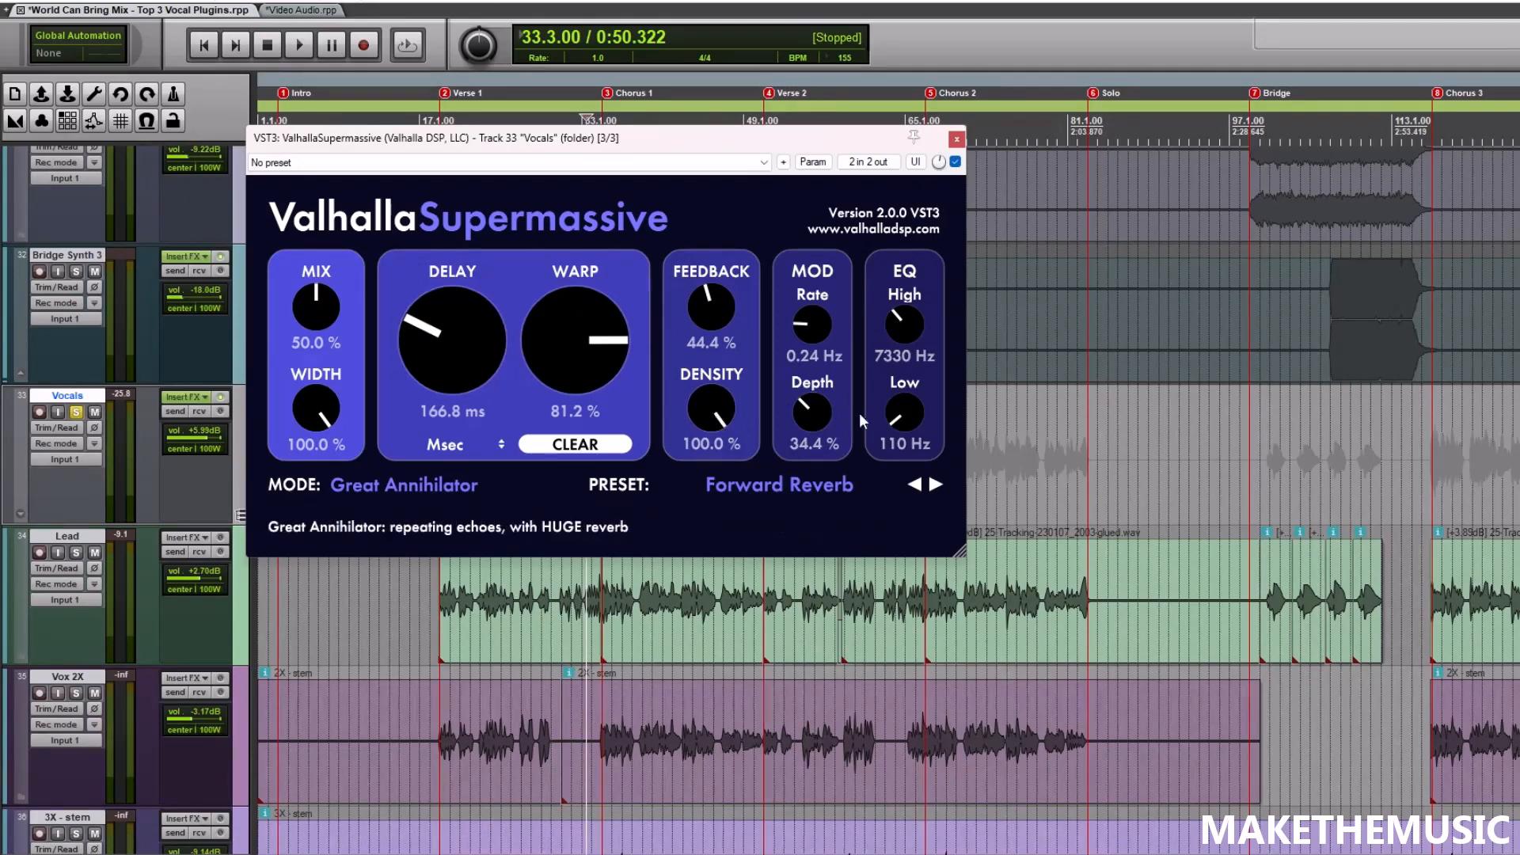
Set the reverb's EQ to 5430 Hz high and 320 Hz low with a 28% wet level, and play the soloed vocals
drag(885, 411, 893, 335)
key(space)
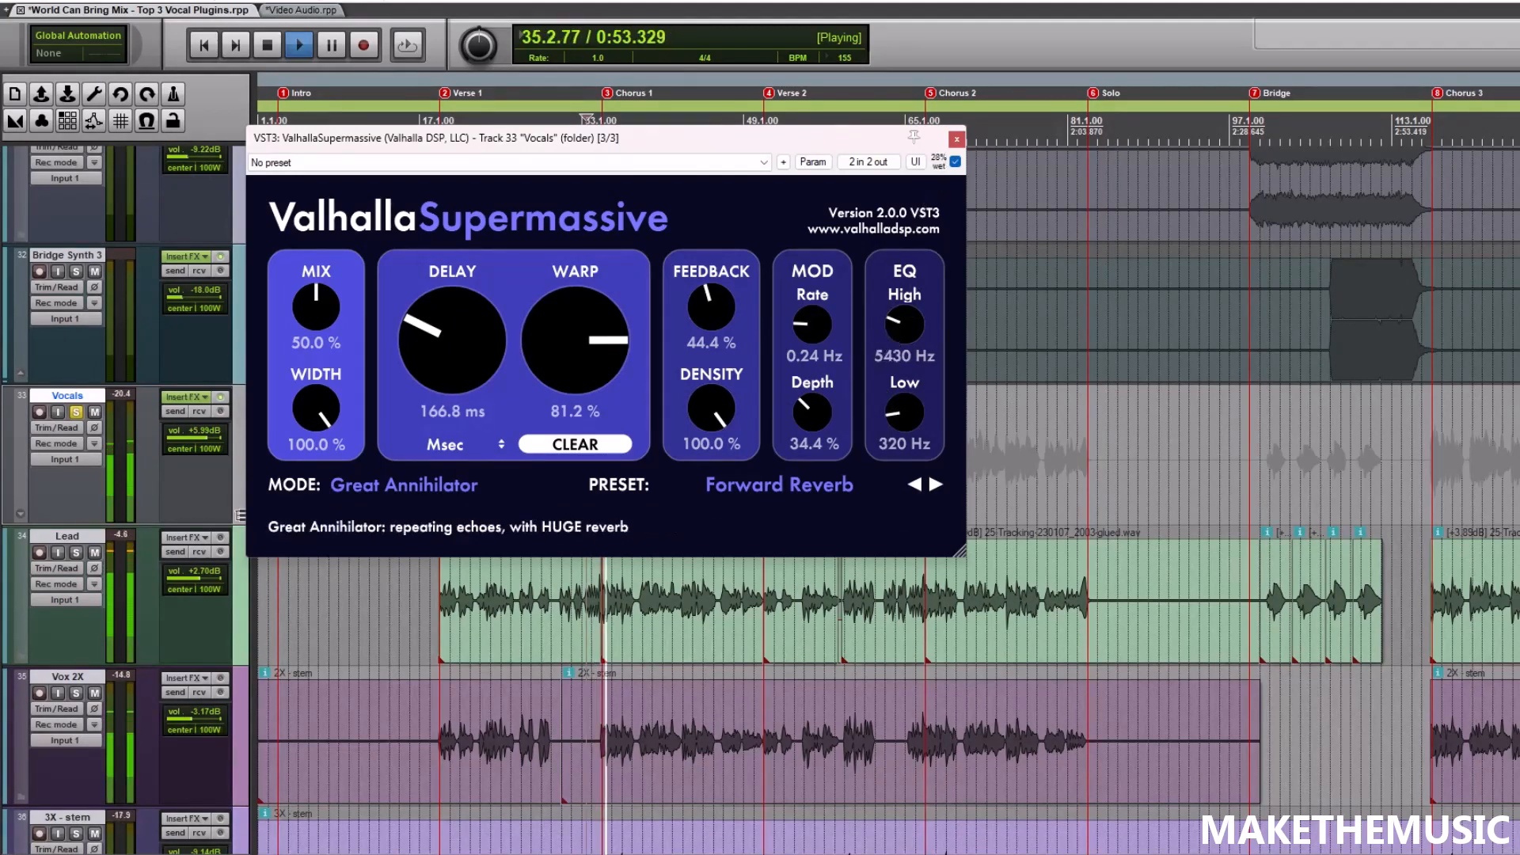
Set the reverb's delay to 142.8 ms, feedback to 39.6% and density to 76.4% while the soloed vocals play
drag(723, 399, 726, 448)
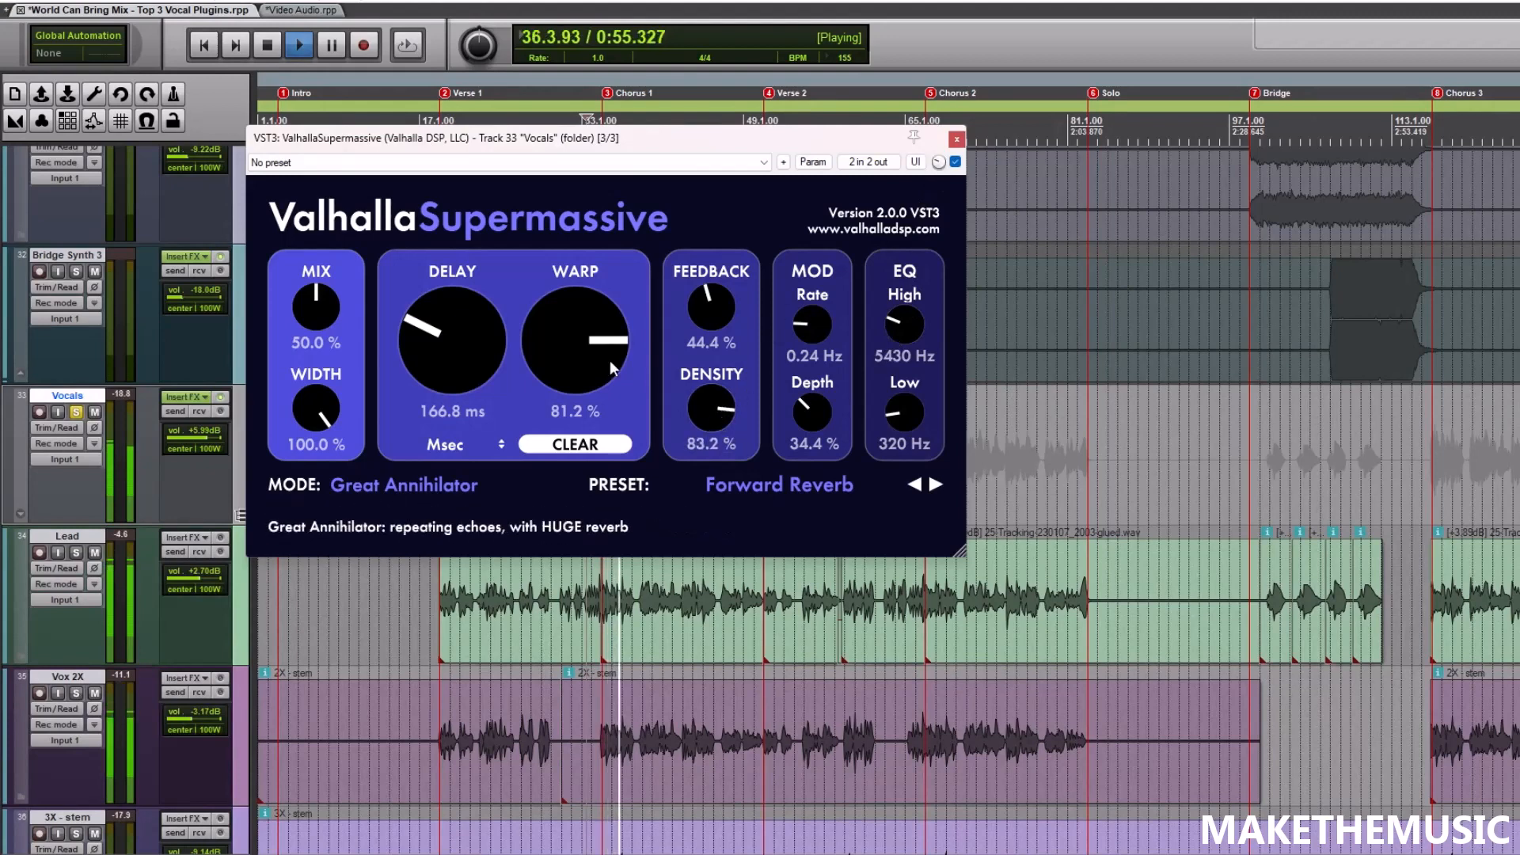
drag(430, 354, 429, 369)
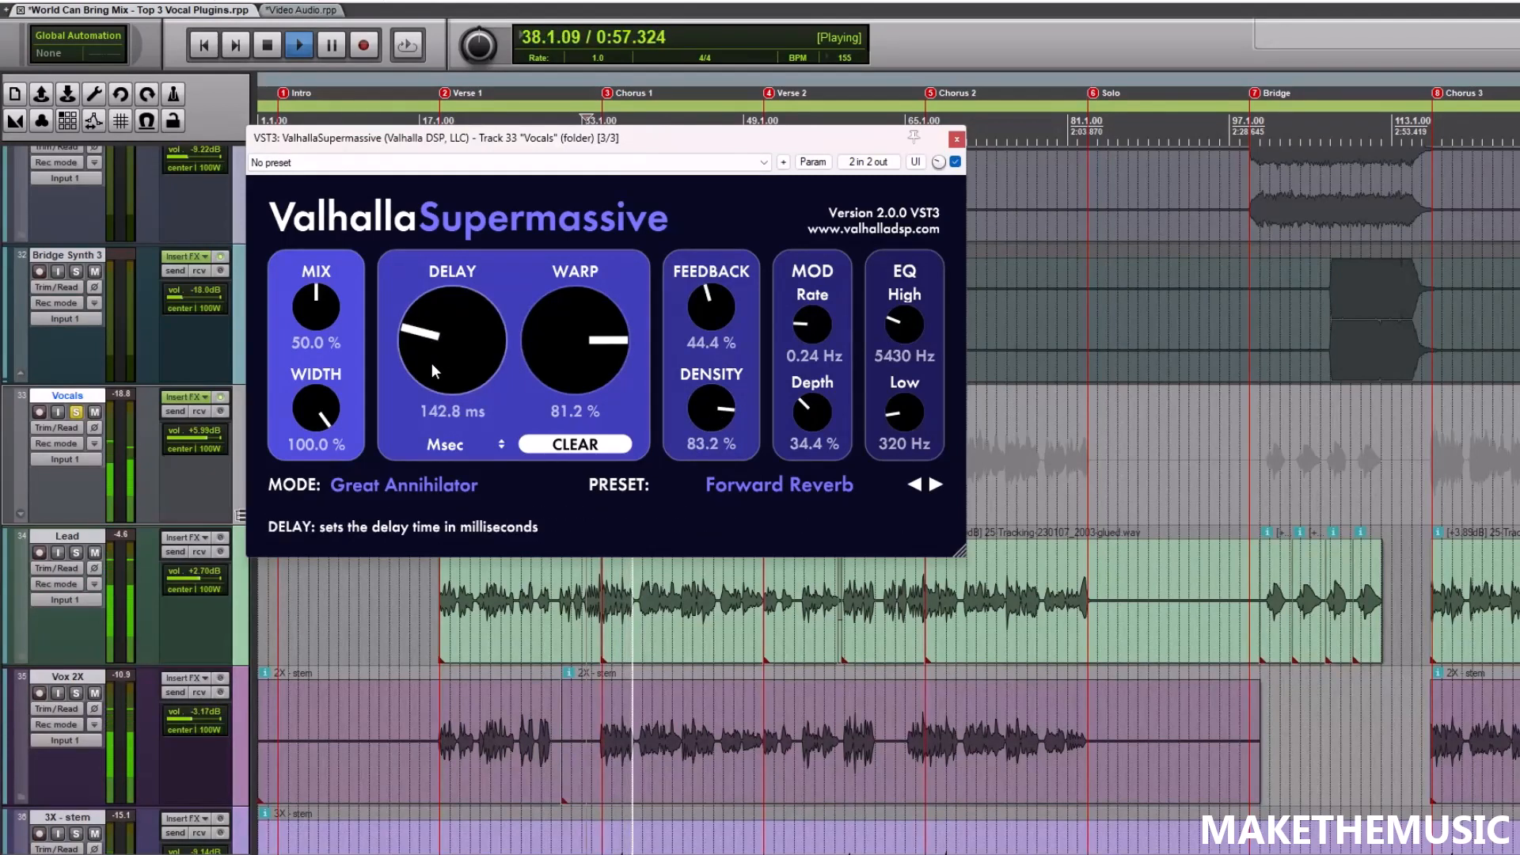
drag(714, 320, 715, 332)
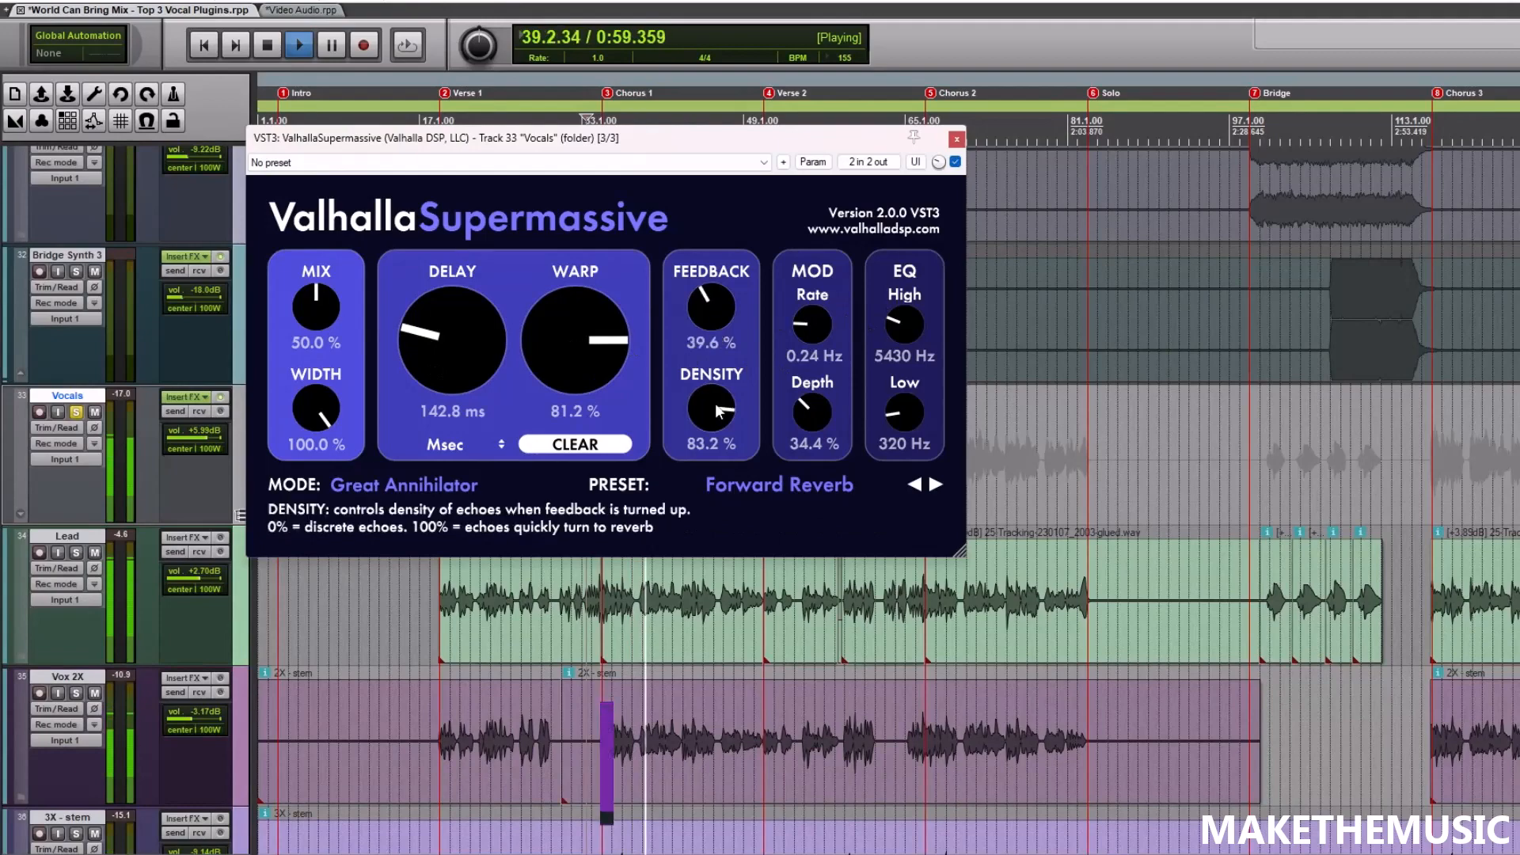
drag(715, 405, 716, 419)
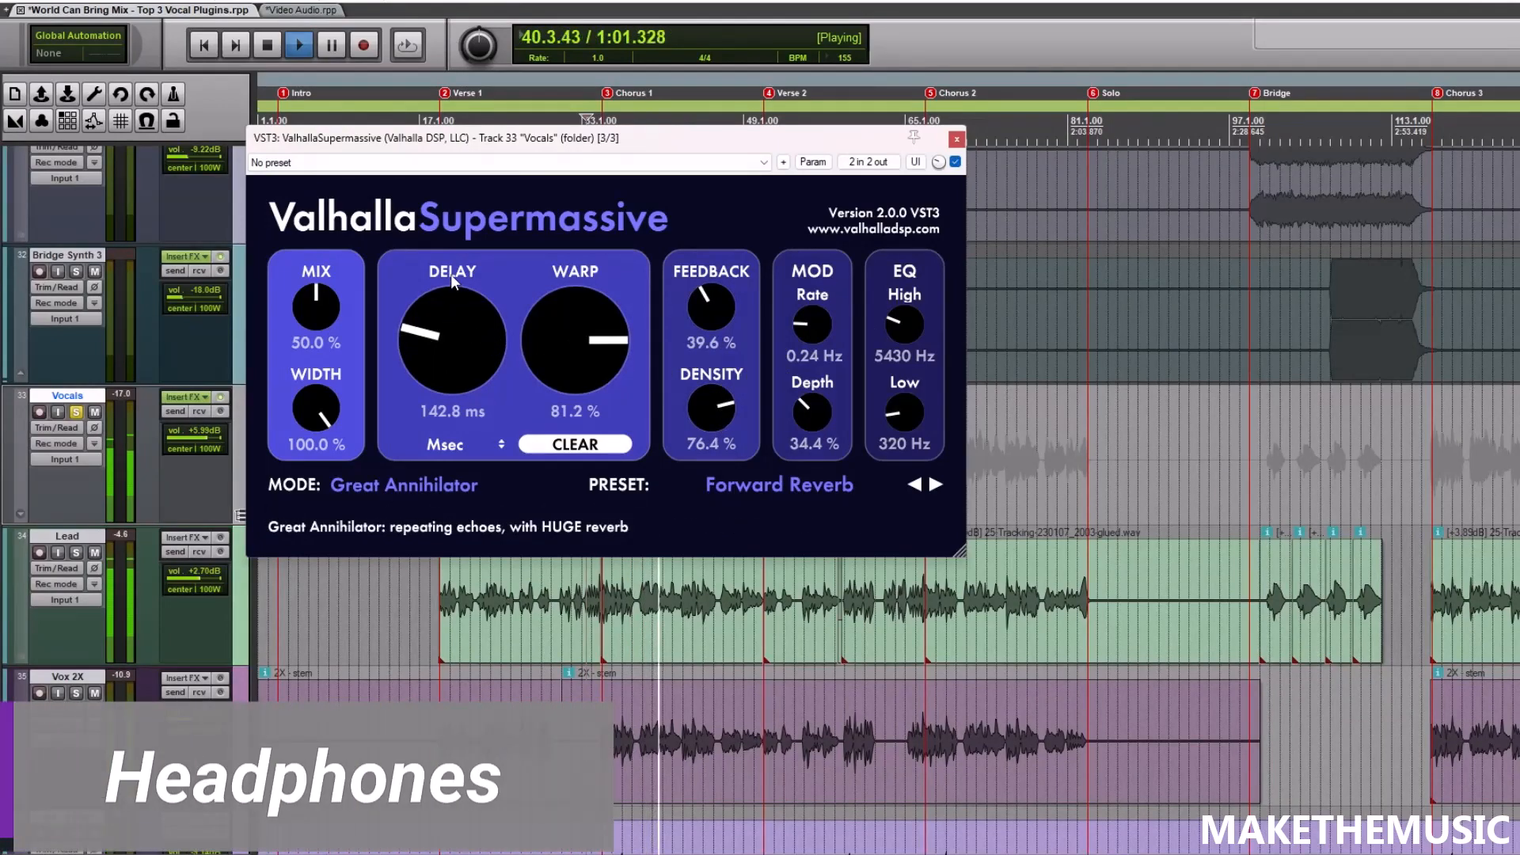
Stop playback, close the reverb window and unsolo the Vocals track
key(space)
click(956, 139)
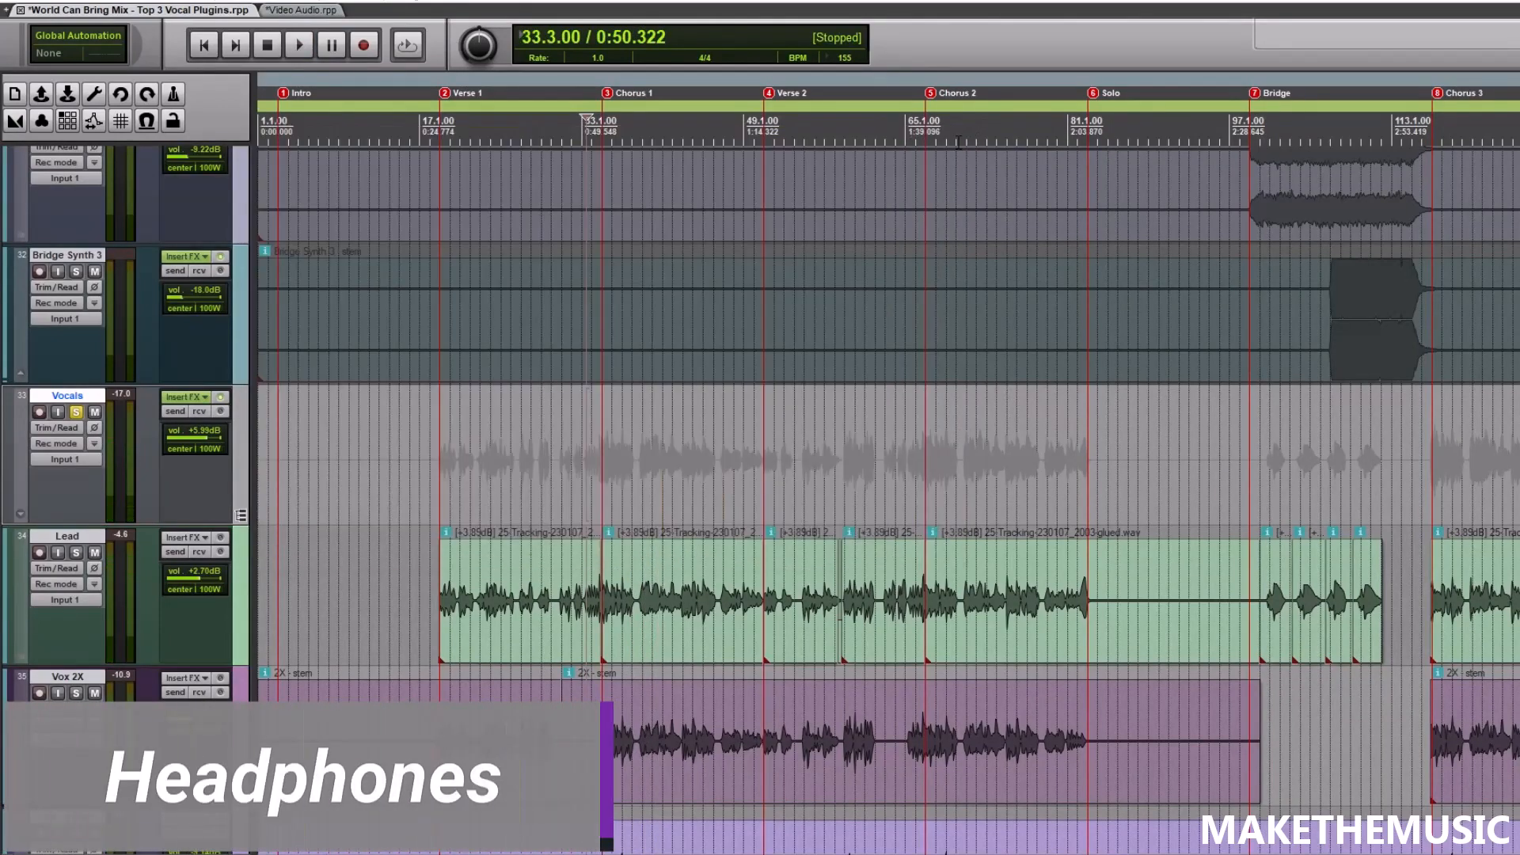
click(77, 414)
Play the full mix from 18.3.00, just before Verse 1, to hear the reverb on the verse vocals
scroll(882, 458, up, 2)
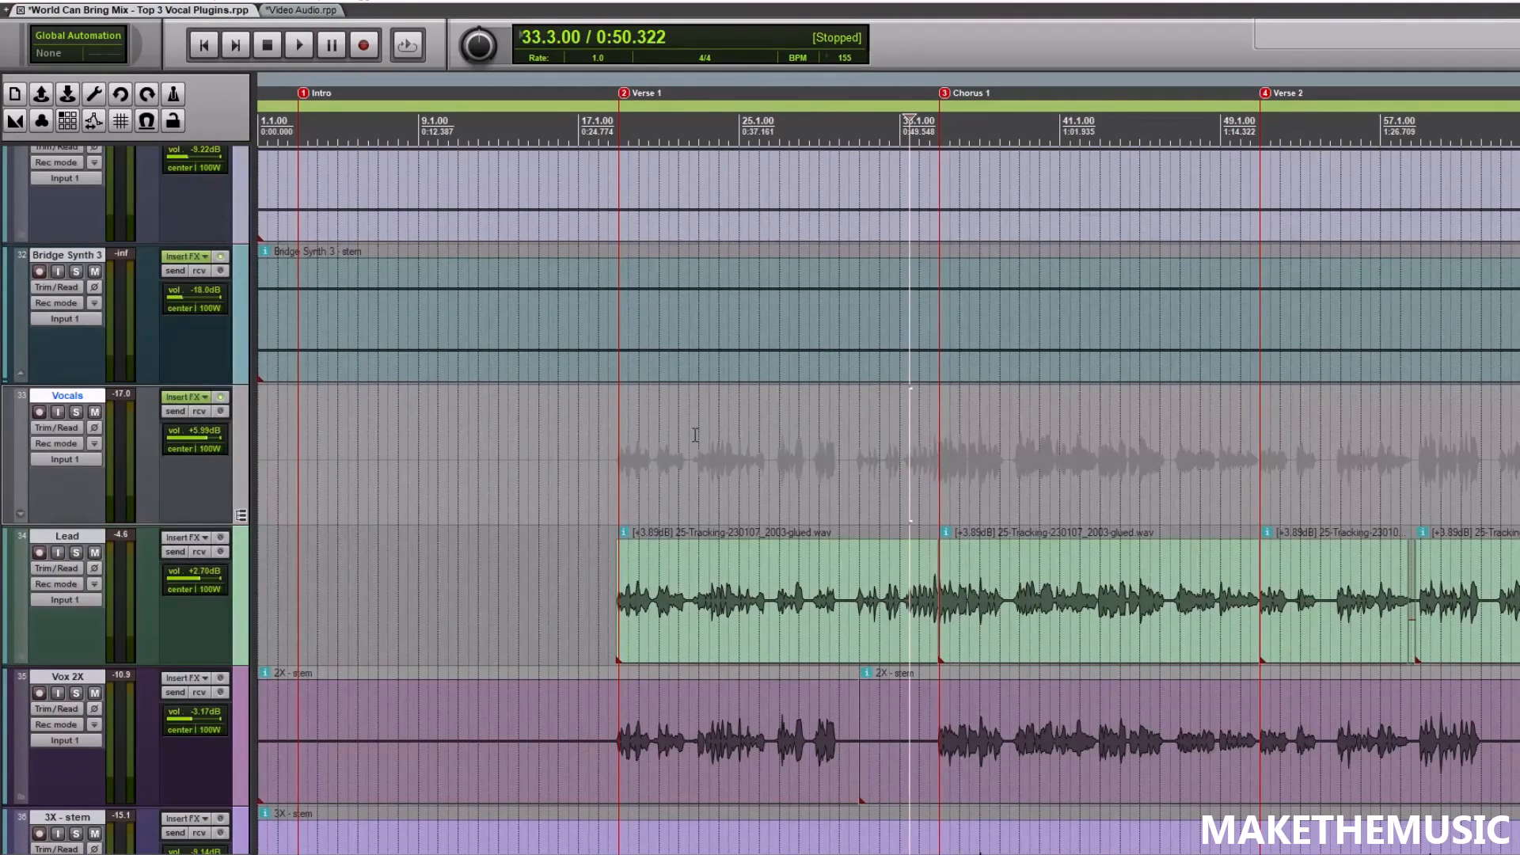
click(610, 440)
scroll(746, 451, up, 2)
key(space)
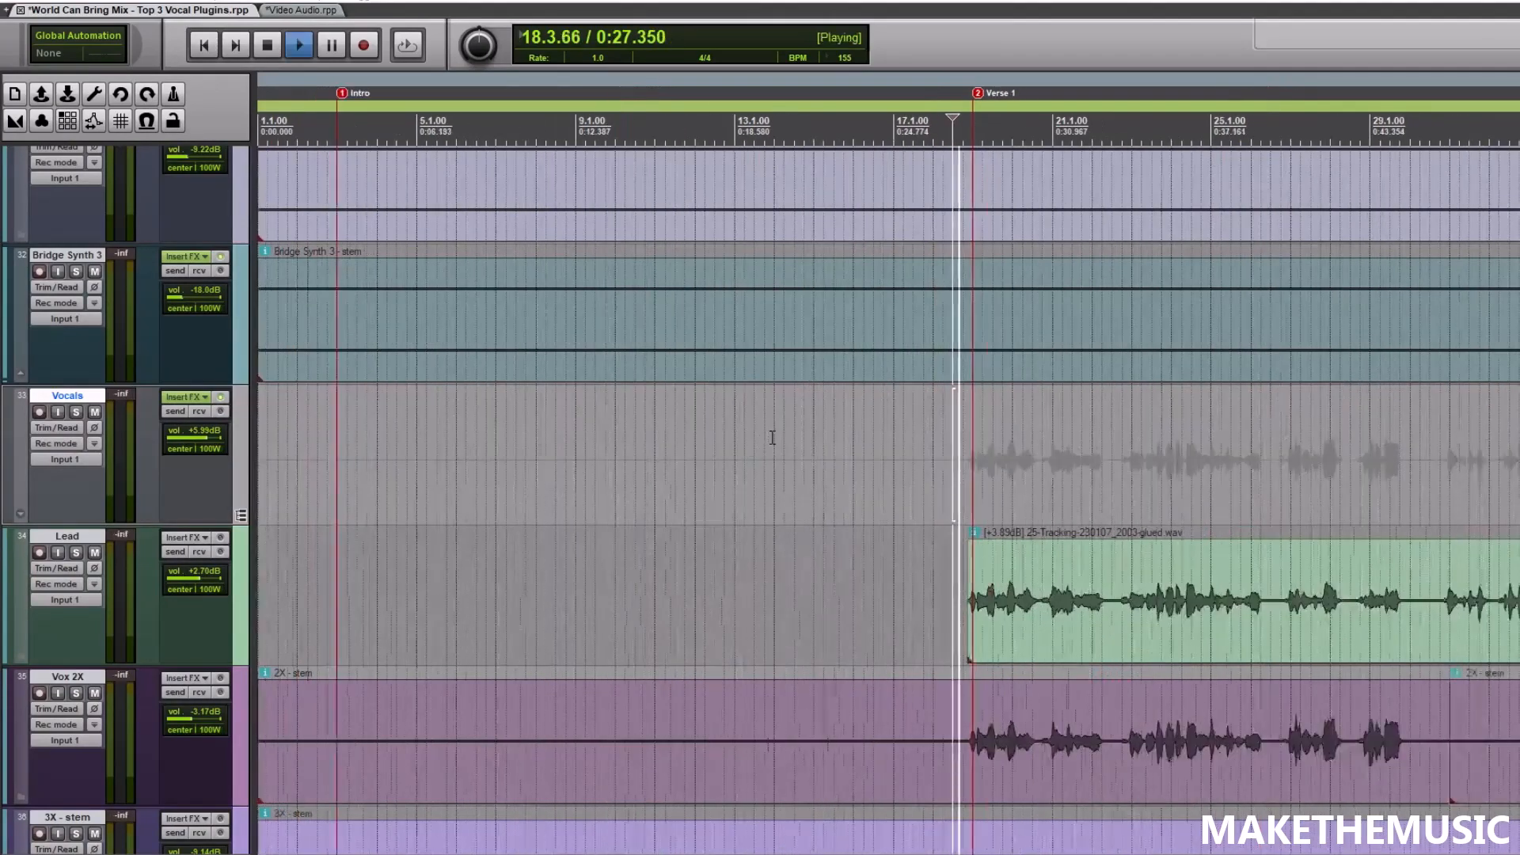
scroll(772, 438, down, 2)
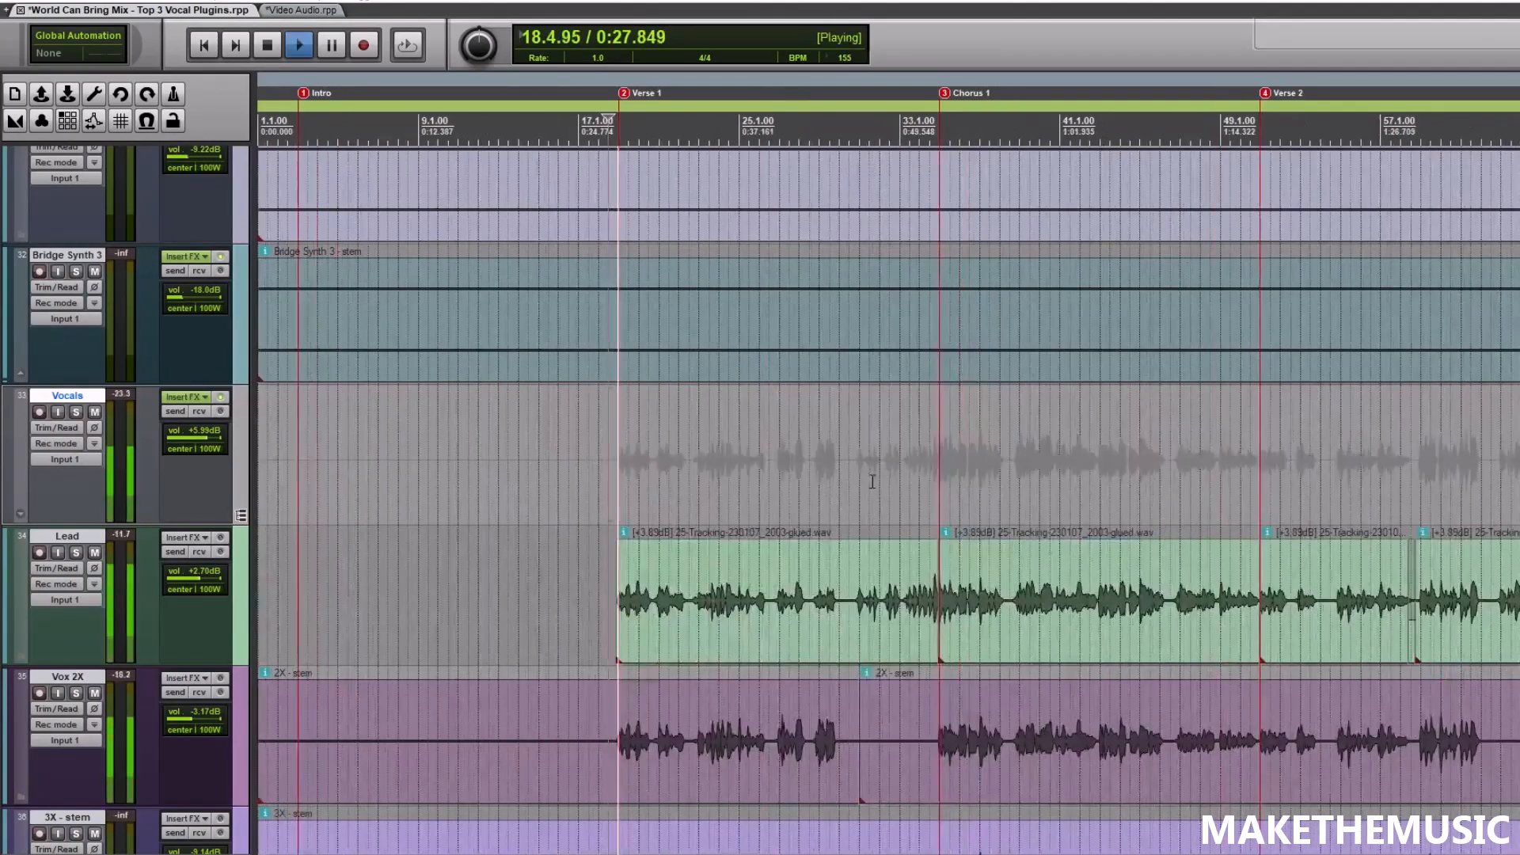
Reopen the Vocals effects and set ValhallaSupermassive's delay to 121.2 ms and wet level to 24% while Verse 1 plays
click(200, 396)
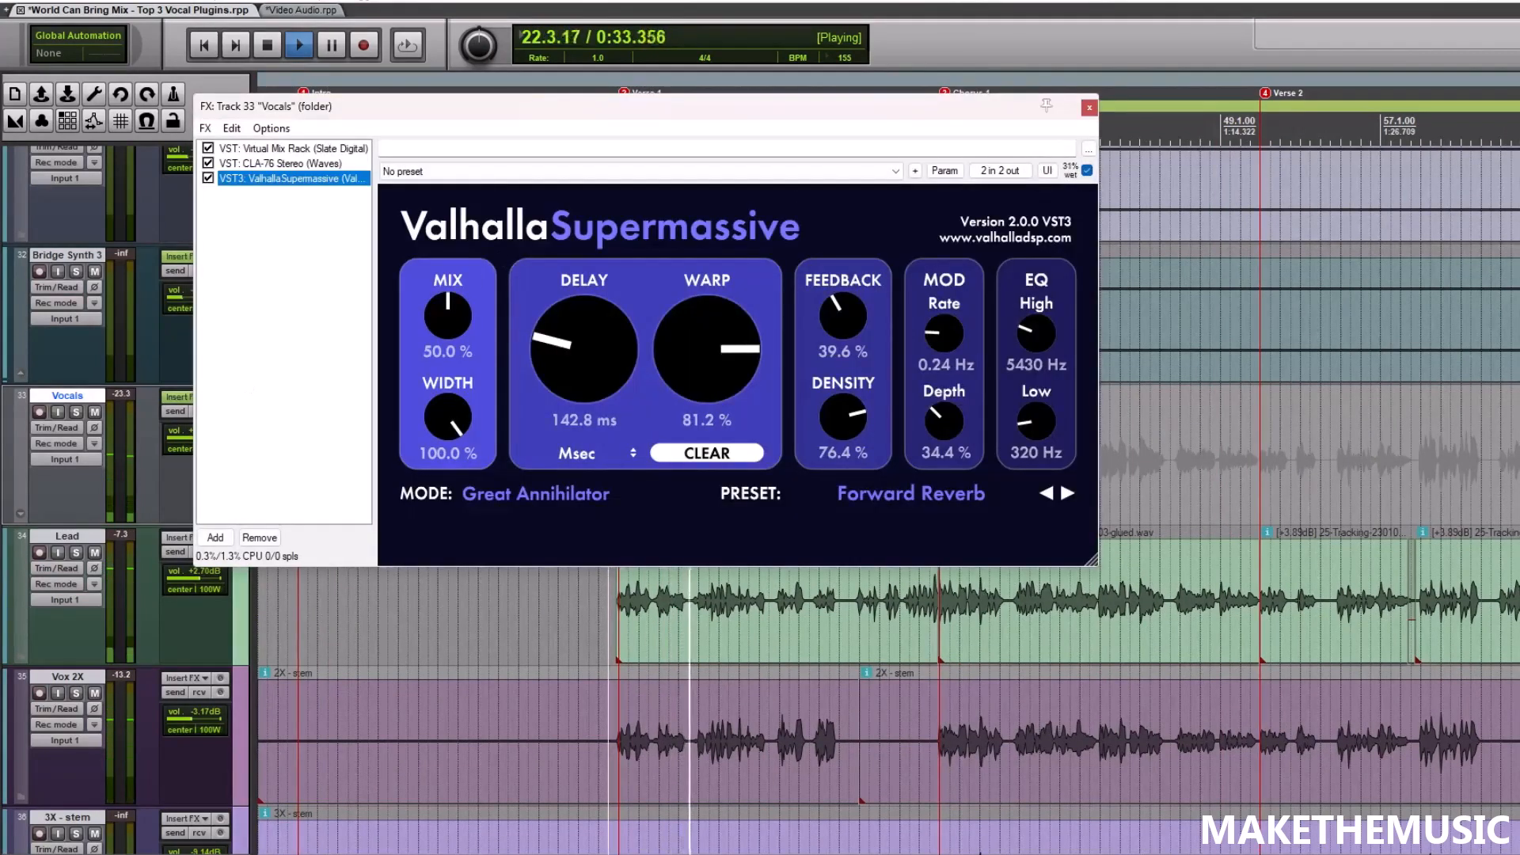
drag(615, 323, 568, 350)
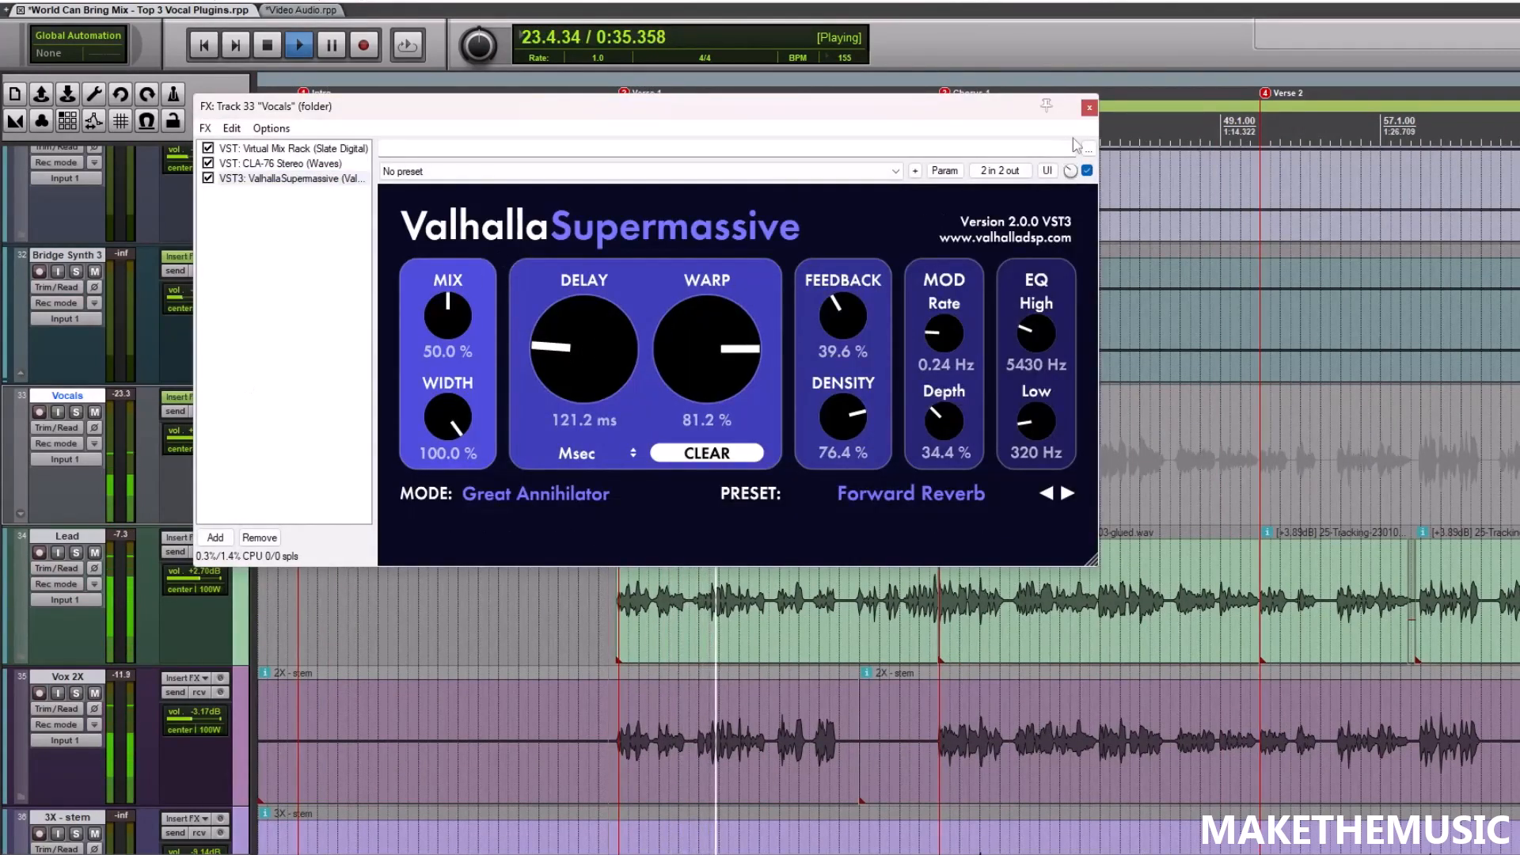
drag(1071, 171, 1083, 214)
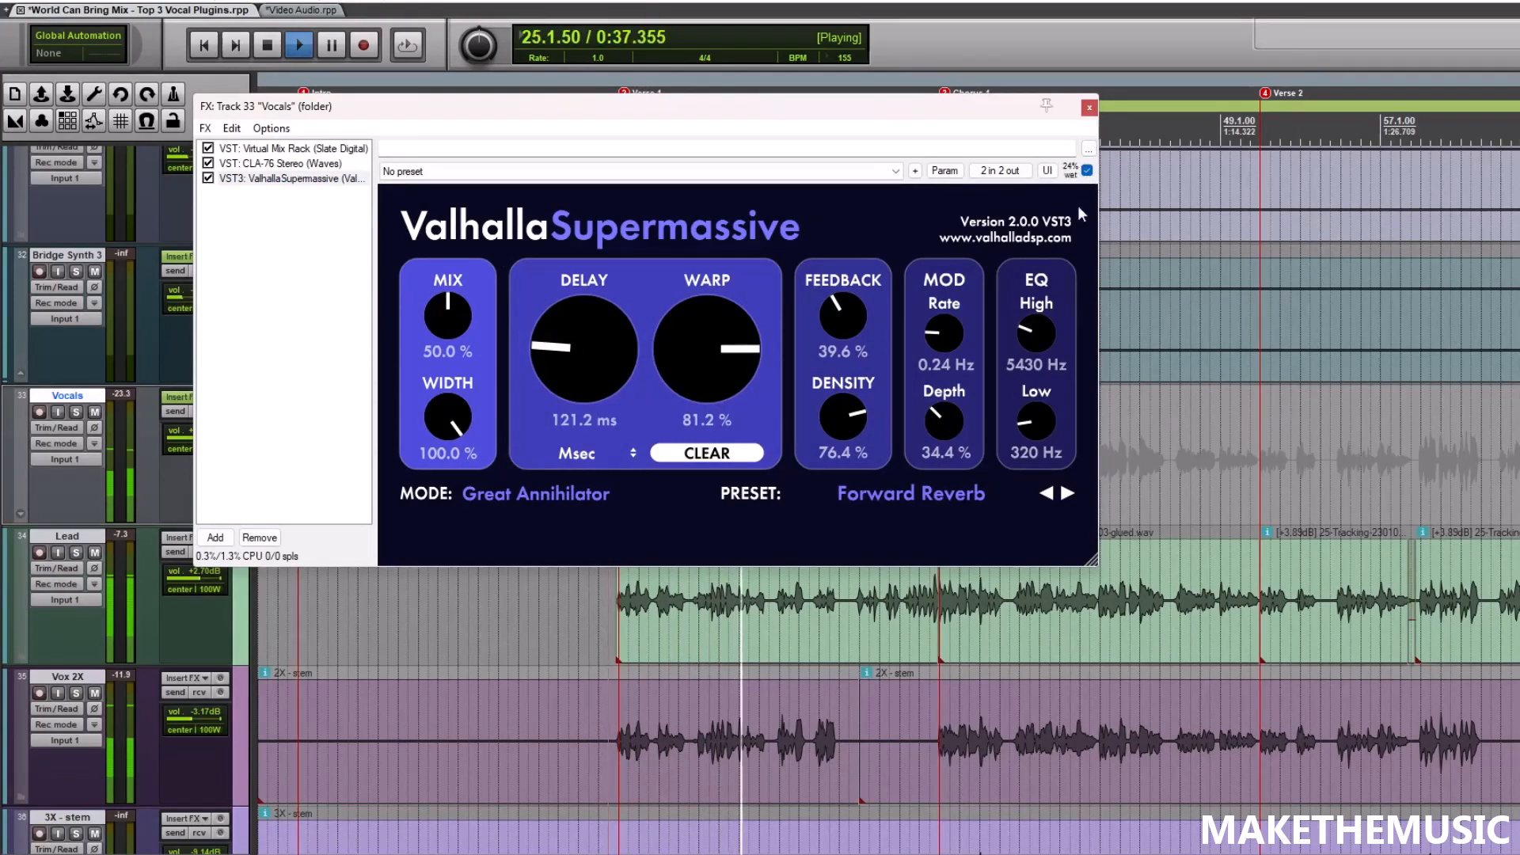
key(space)
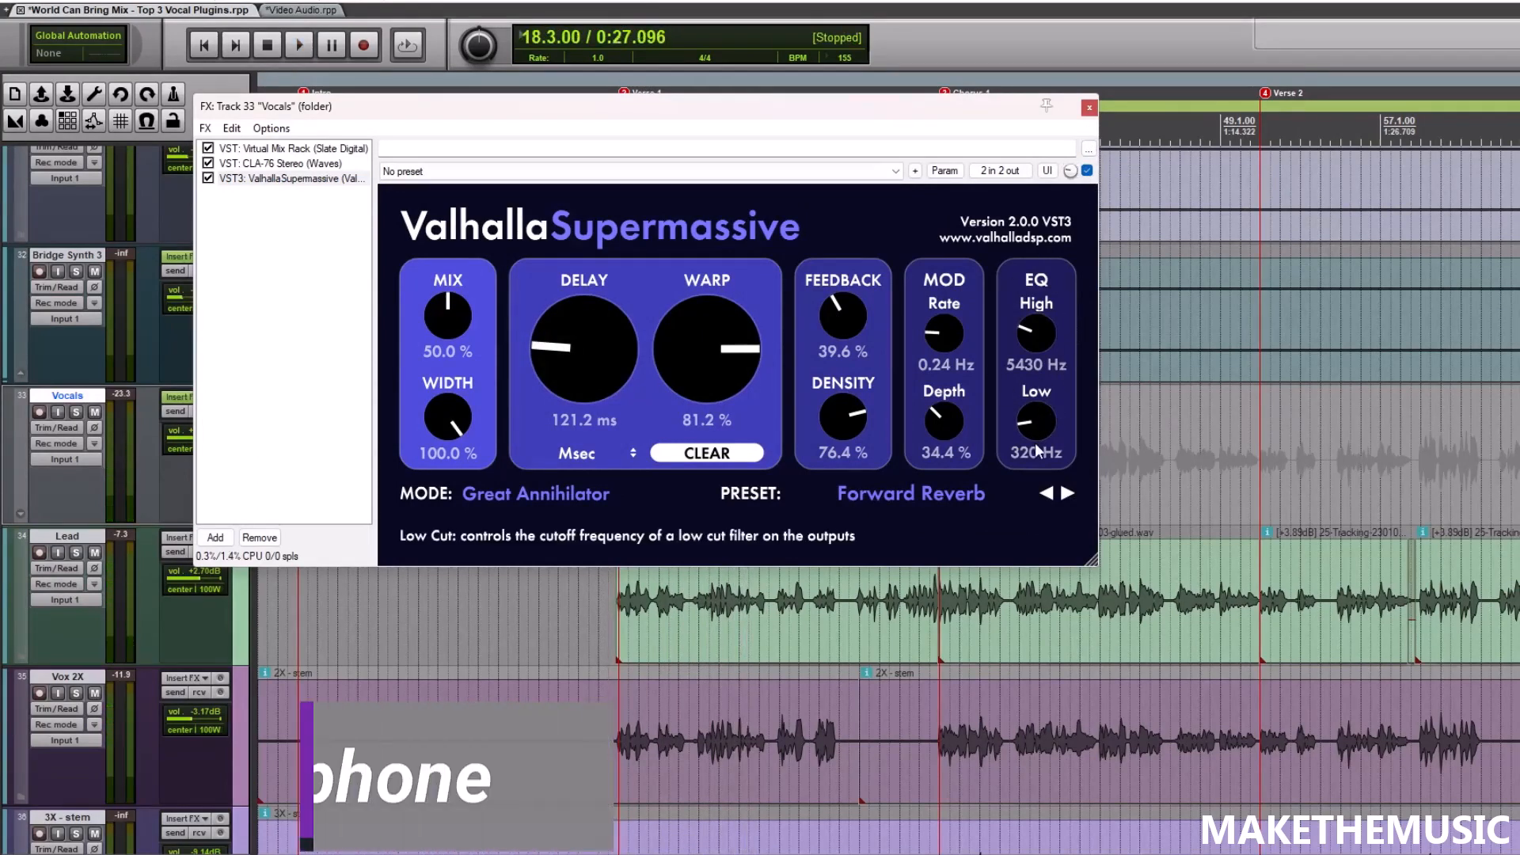
Set the reverb's EQ to 5740 Hz high and 510 Hz low and its wet level to 30% while replaying Verse 1, and close the effects window
drag(1037, 449, 1009, 392)
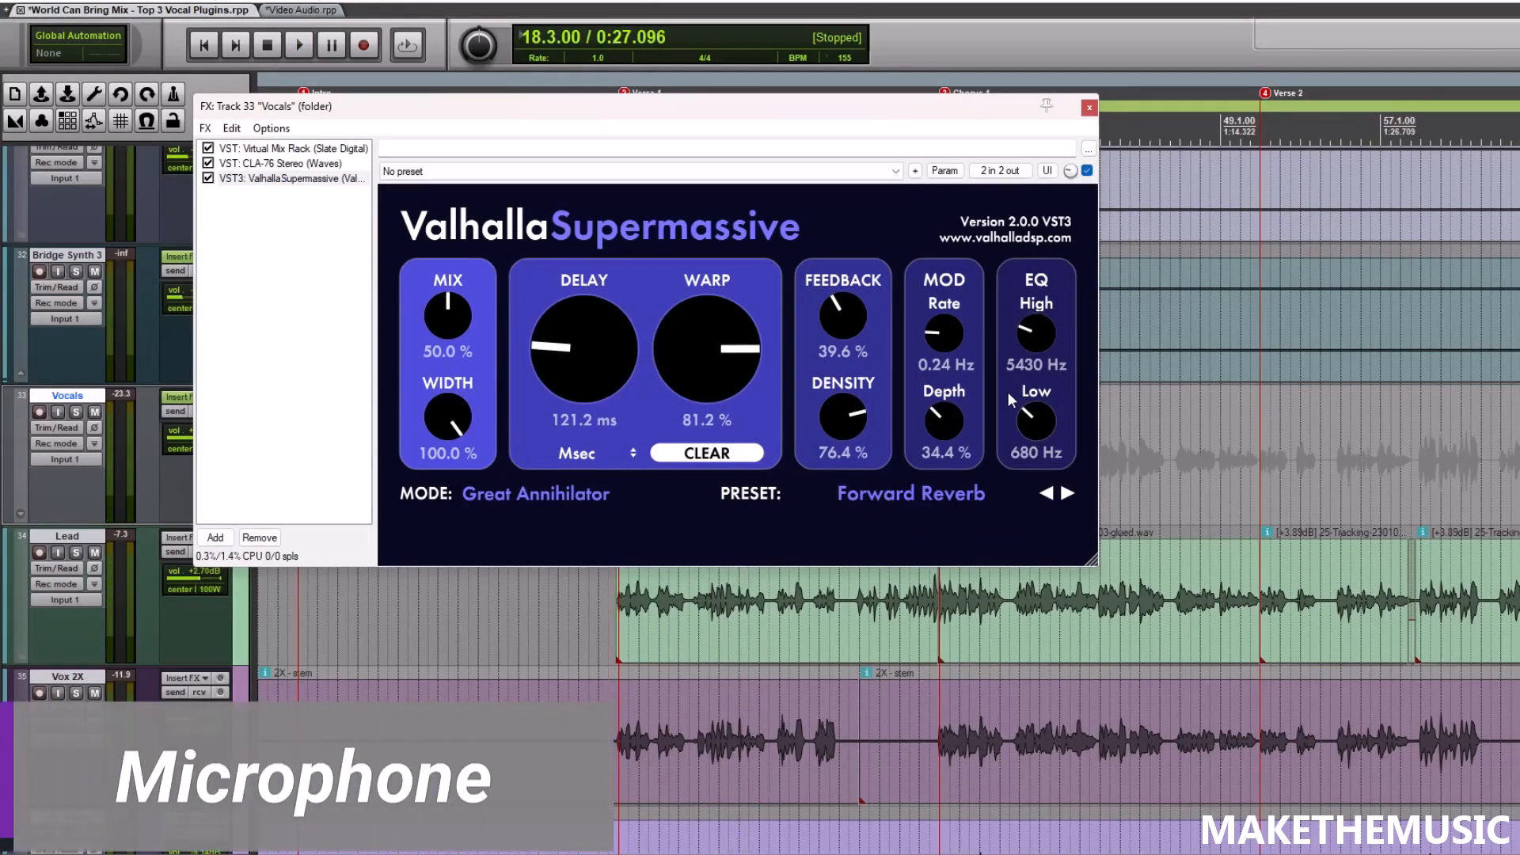
key(space)
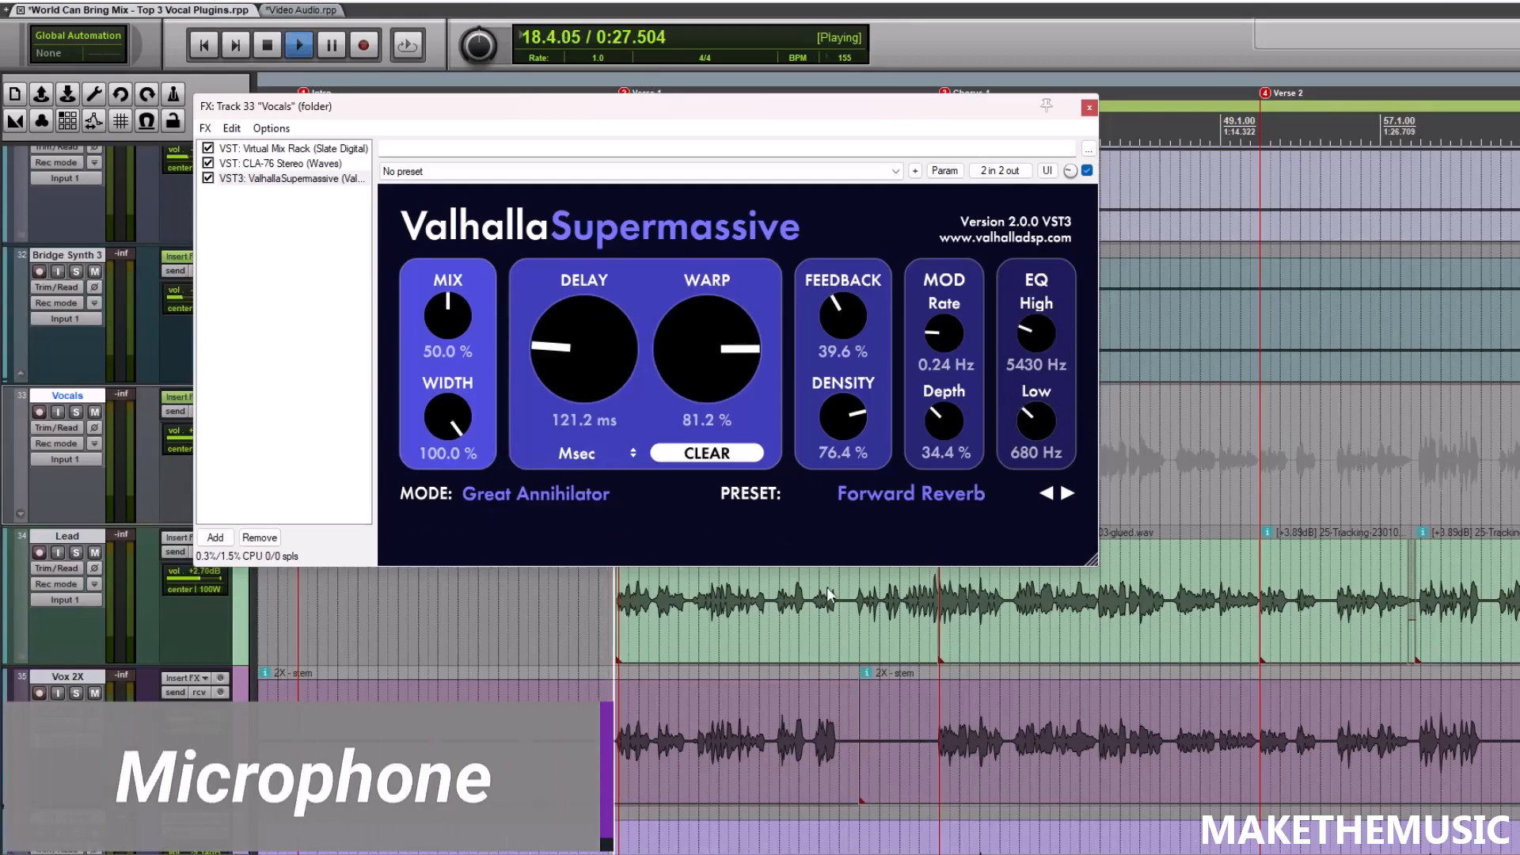
drag(1028, 413, 1027, 417)
drag(1032, 345, 1033, 340)
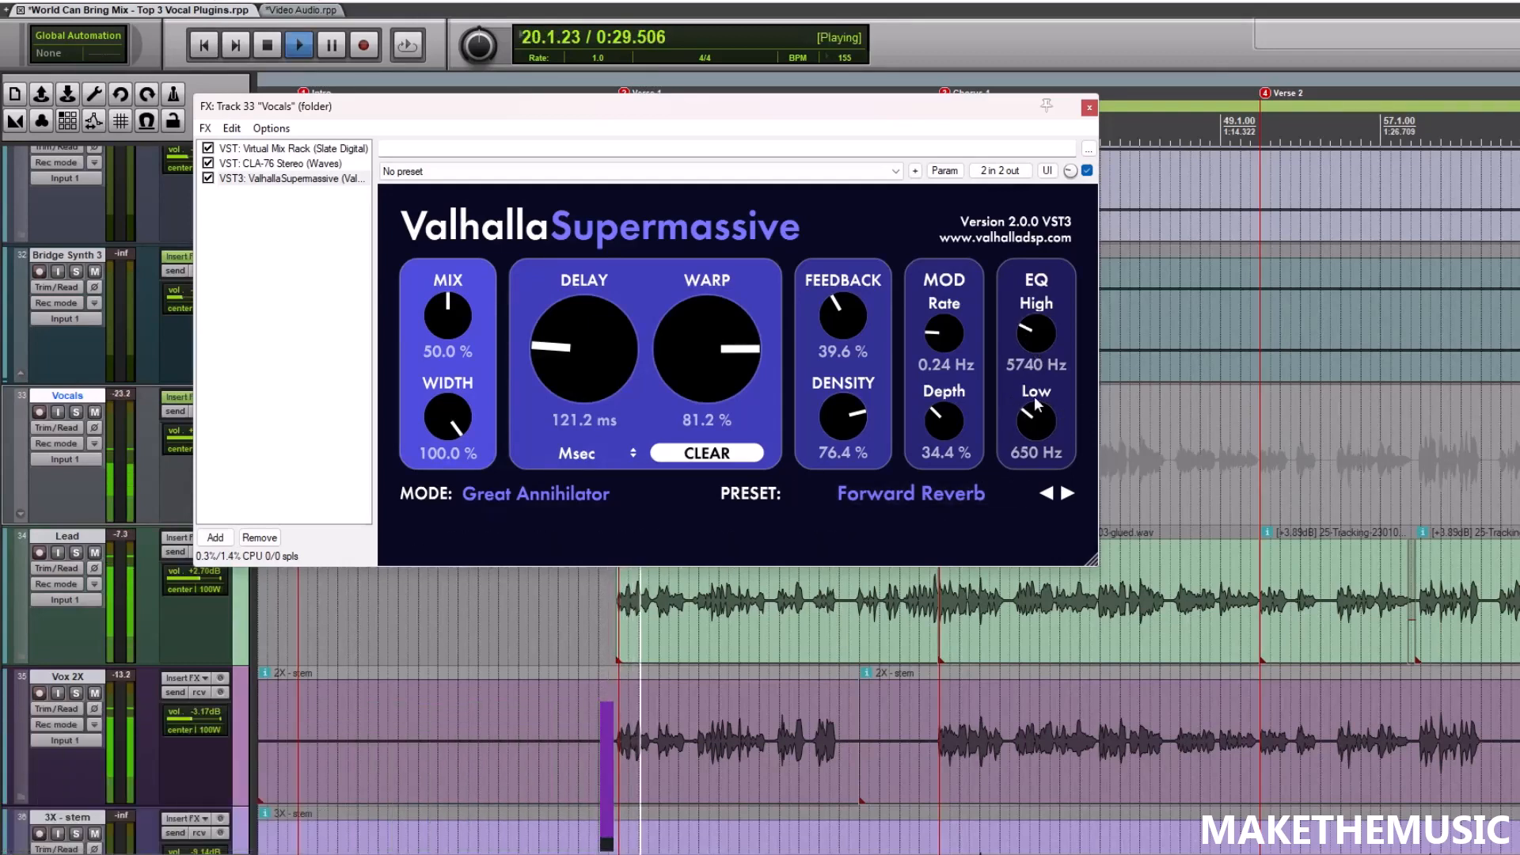
drag(1033, 410, 1029, 429)
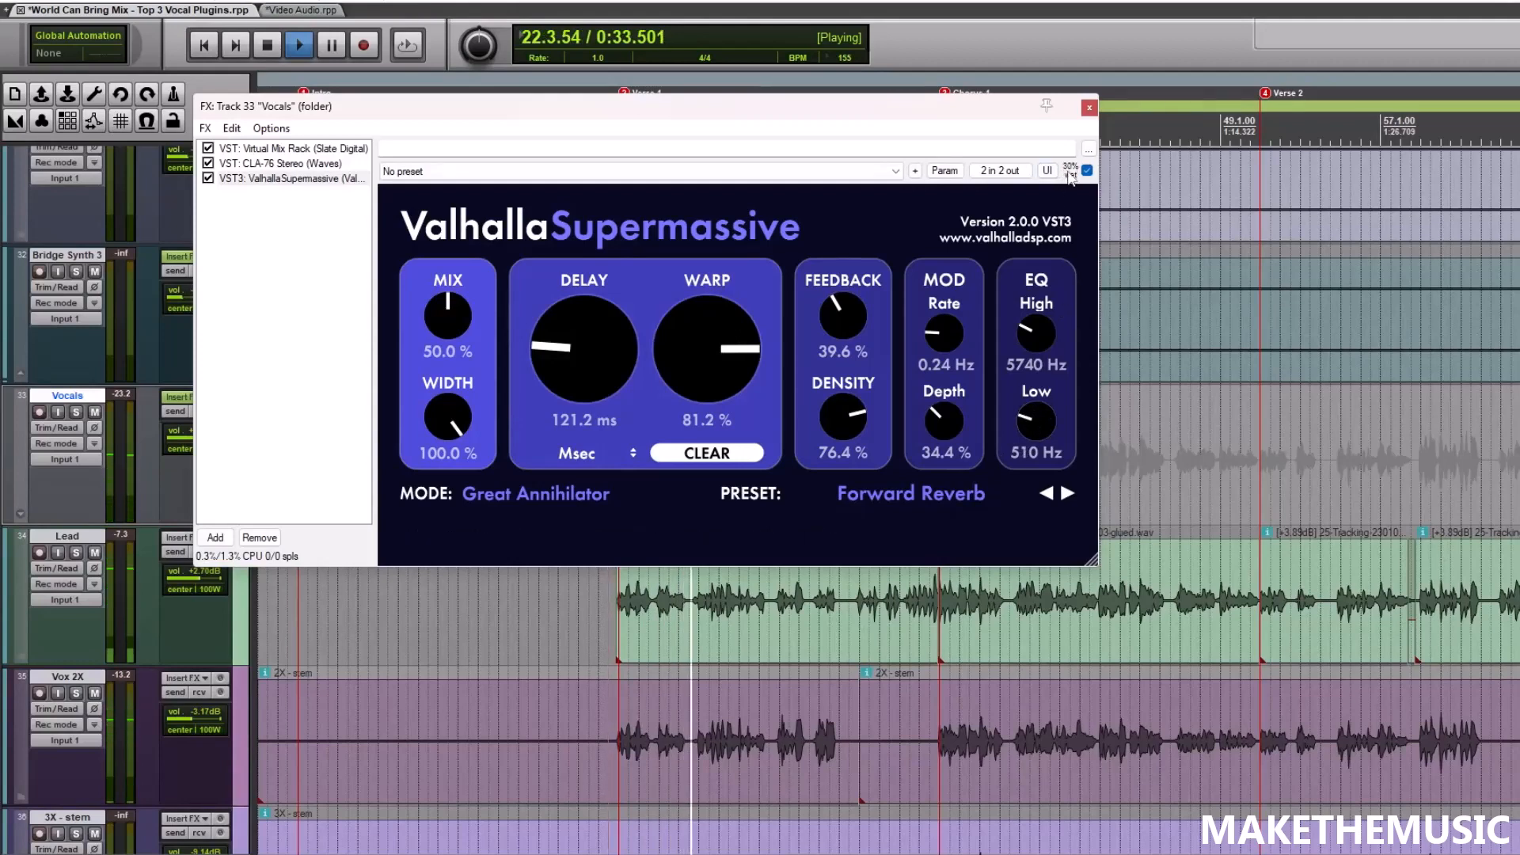
click(1089, 108)
key(space)
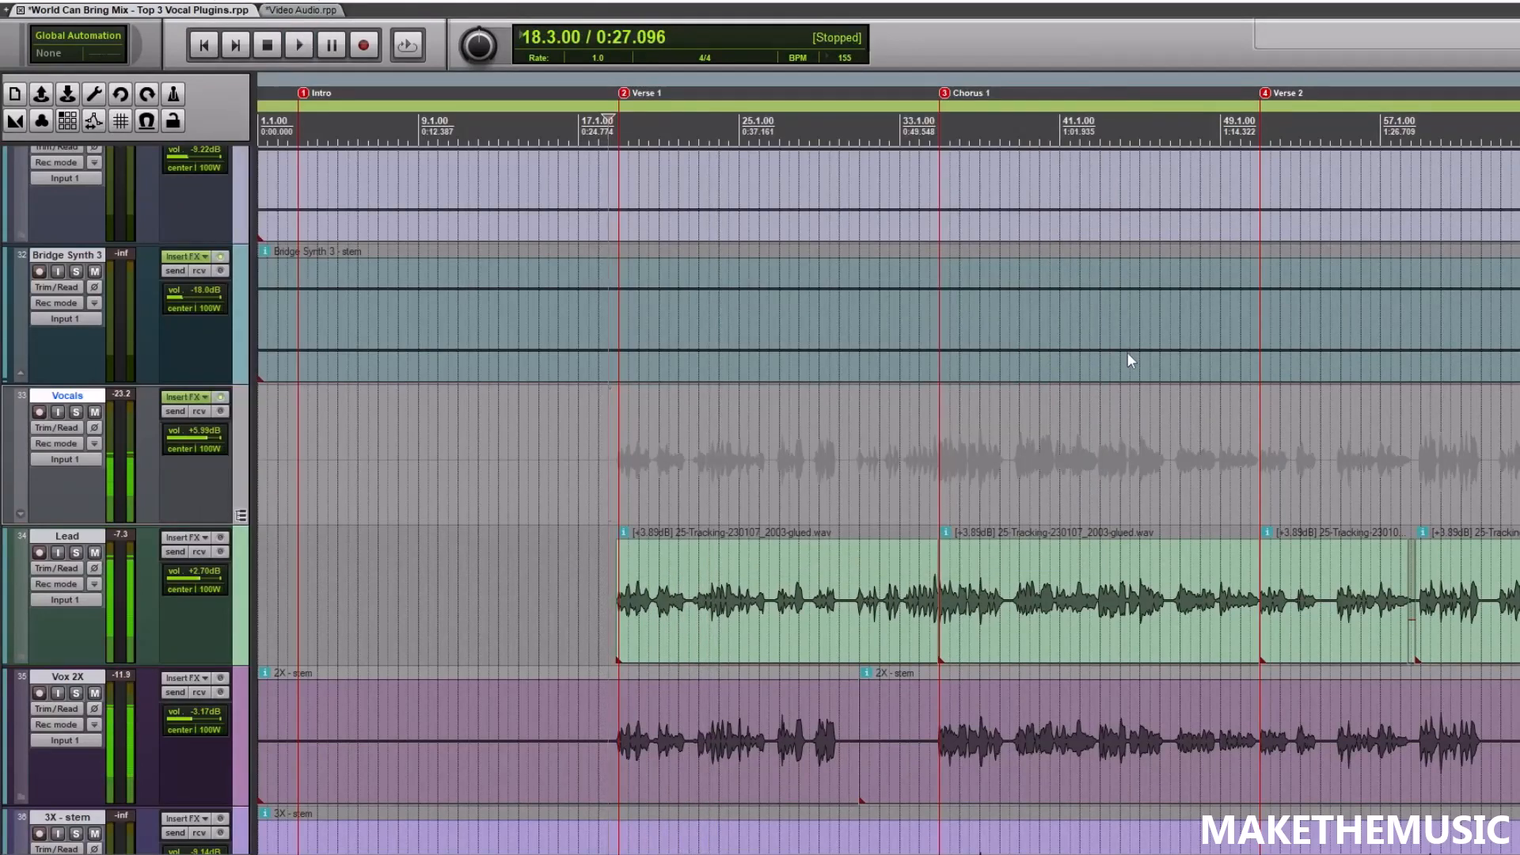
Play the full mix from the start of Chorus 1 with the adjusted reverb
click(945, 467)
key(space)
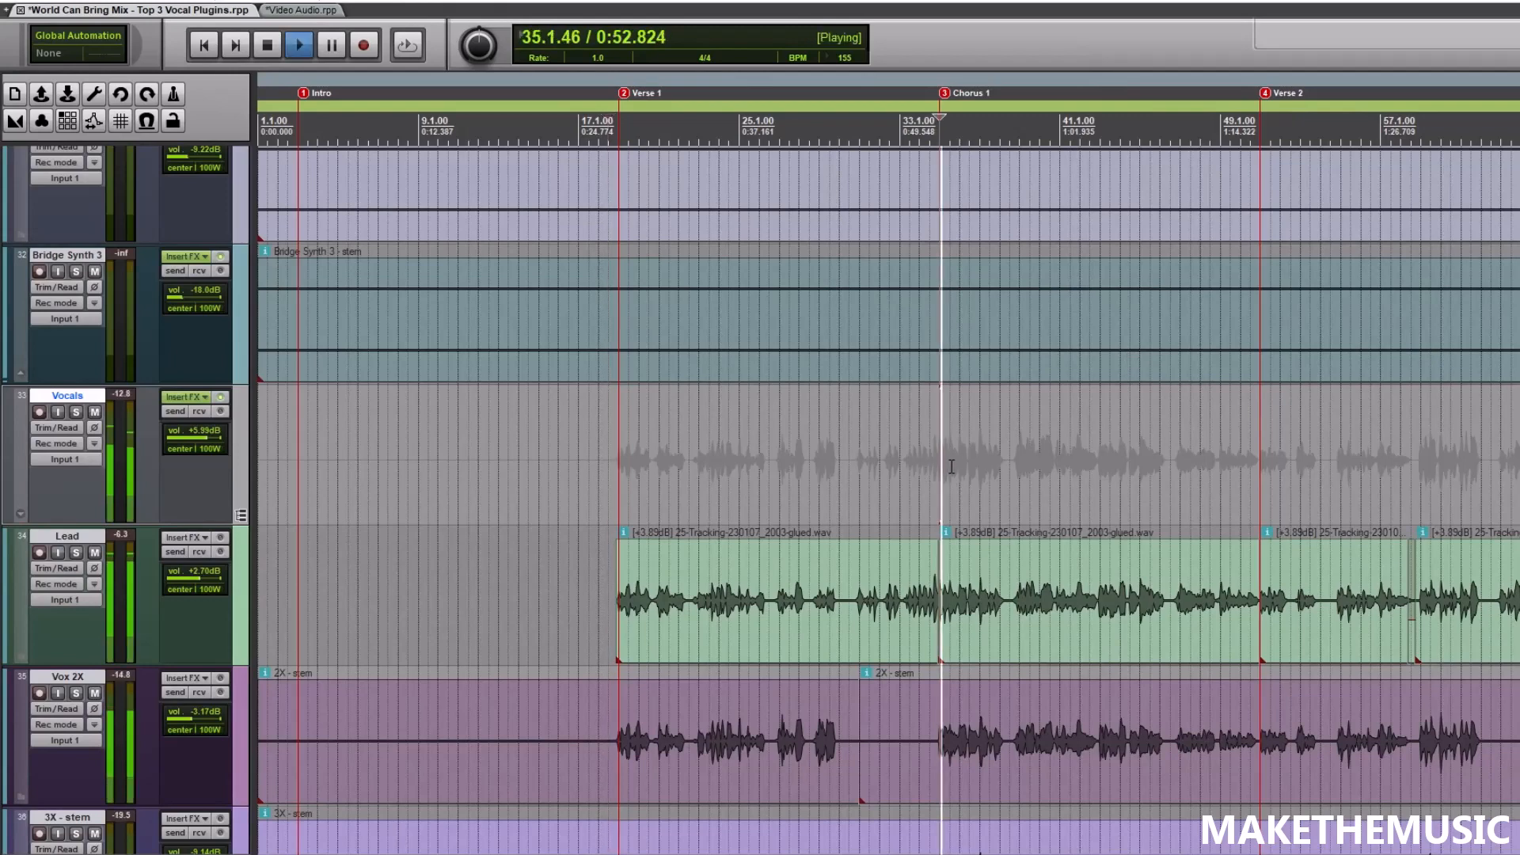
scroll(944, 467, down, 2)
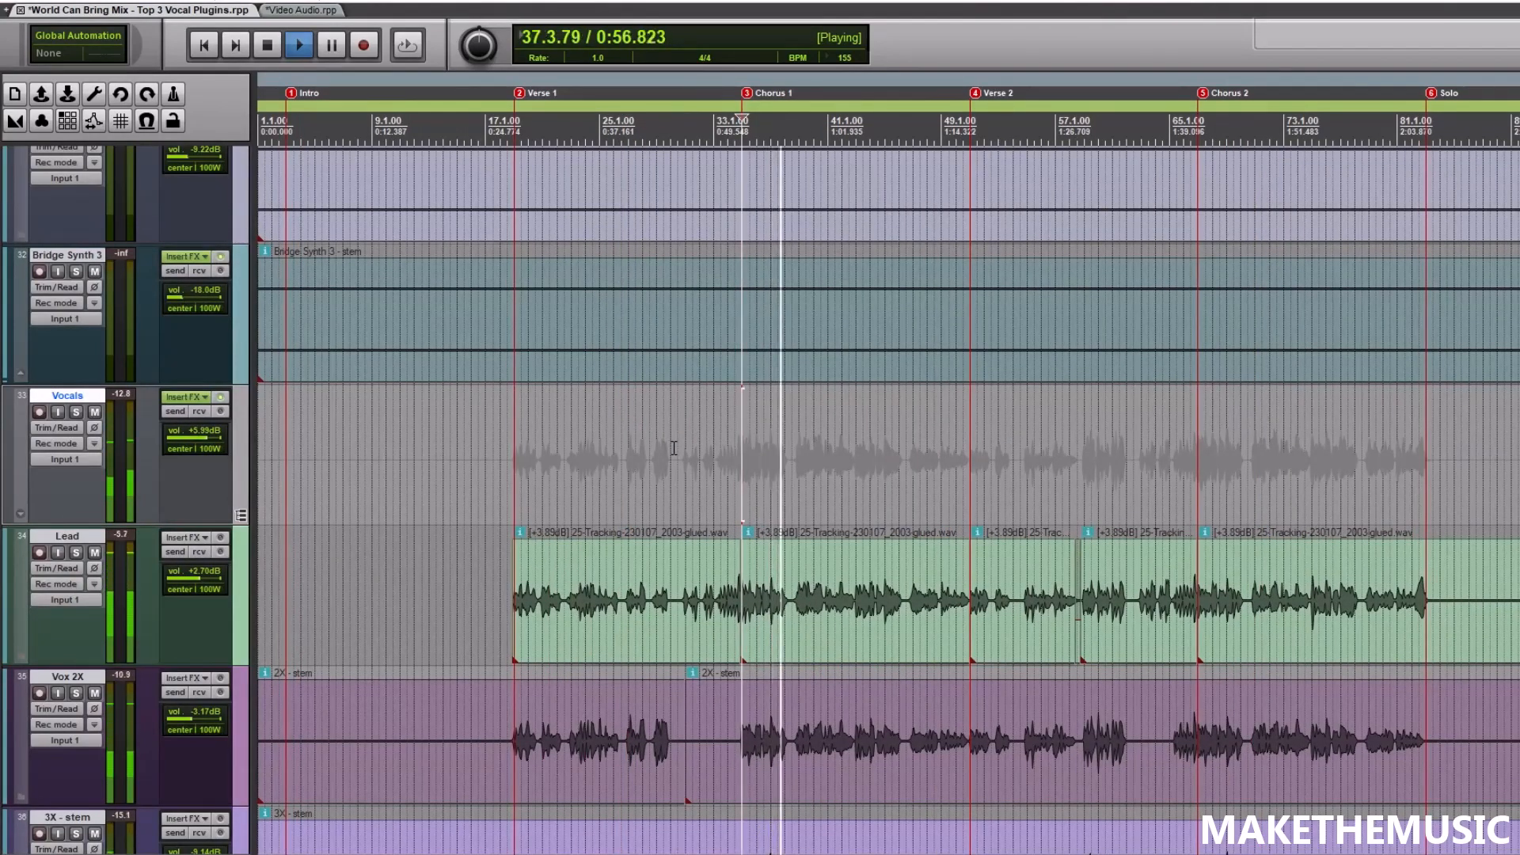
Audition Chorus 1 with the Vocals folder track soloed, and unsolo it once playback is stopped
key(space)
click(76, 412)
key(space)
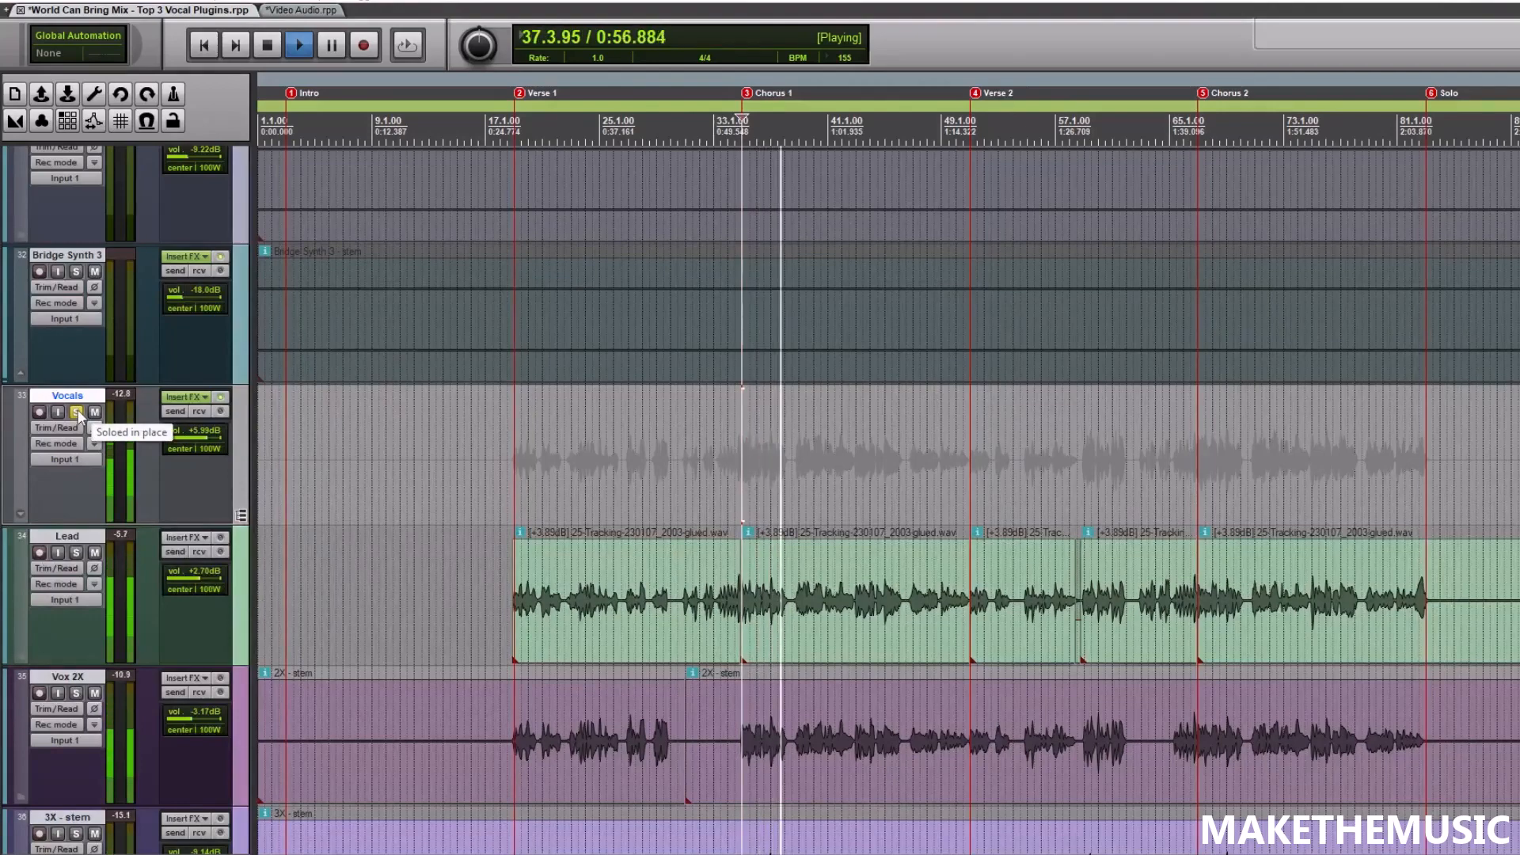
key(space)
click(76, 415)
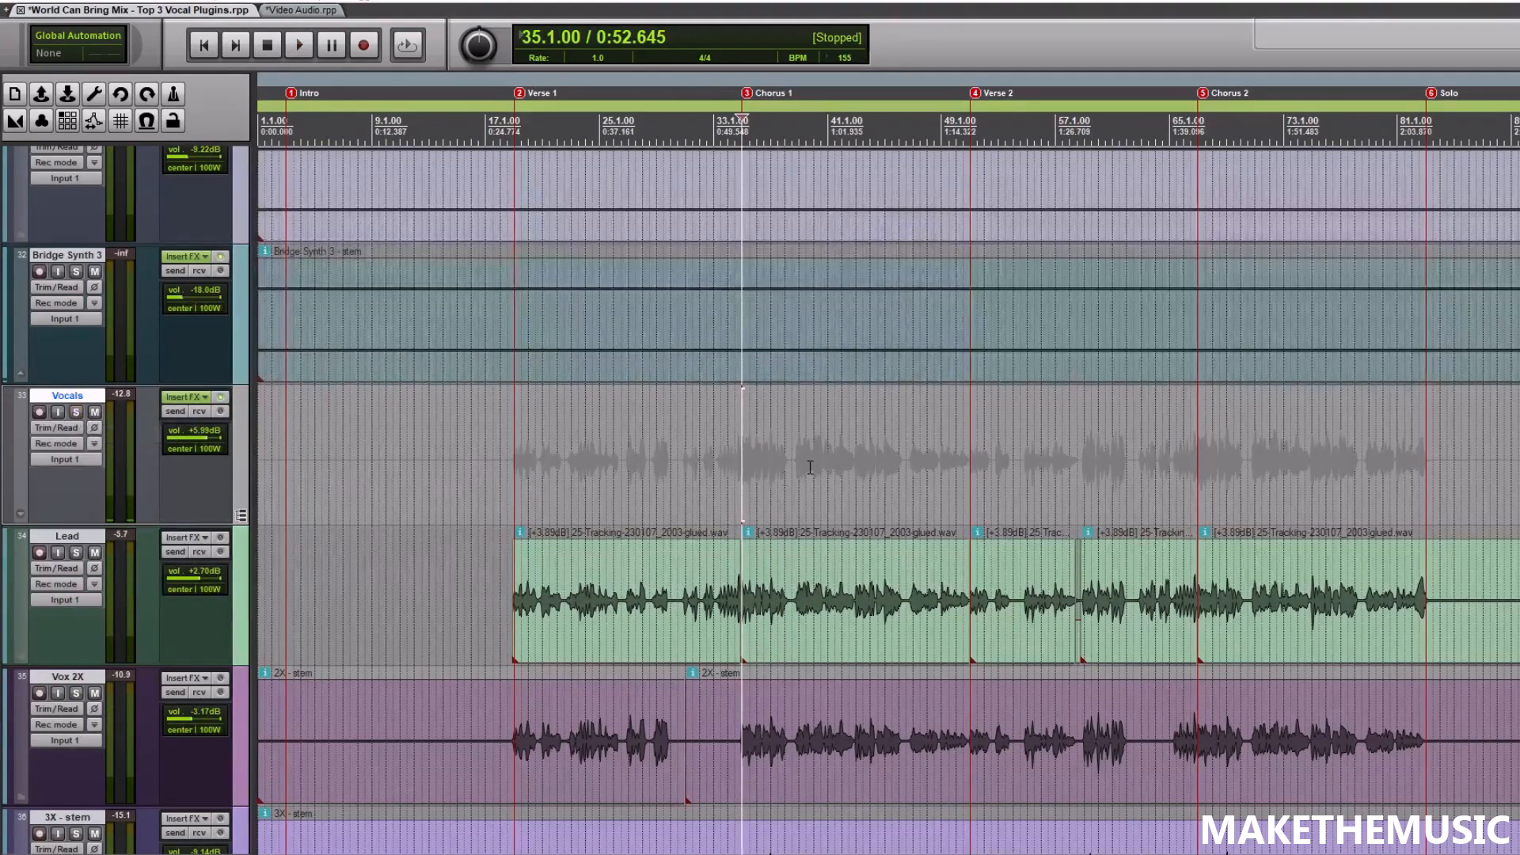
Review the settings of Virtual Mix Rack, CLA-76 and ValhallaSupermassive in the Vocals effects chain, and close the effects window
scroll(800, 467, up, 4)
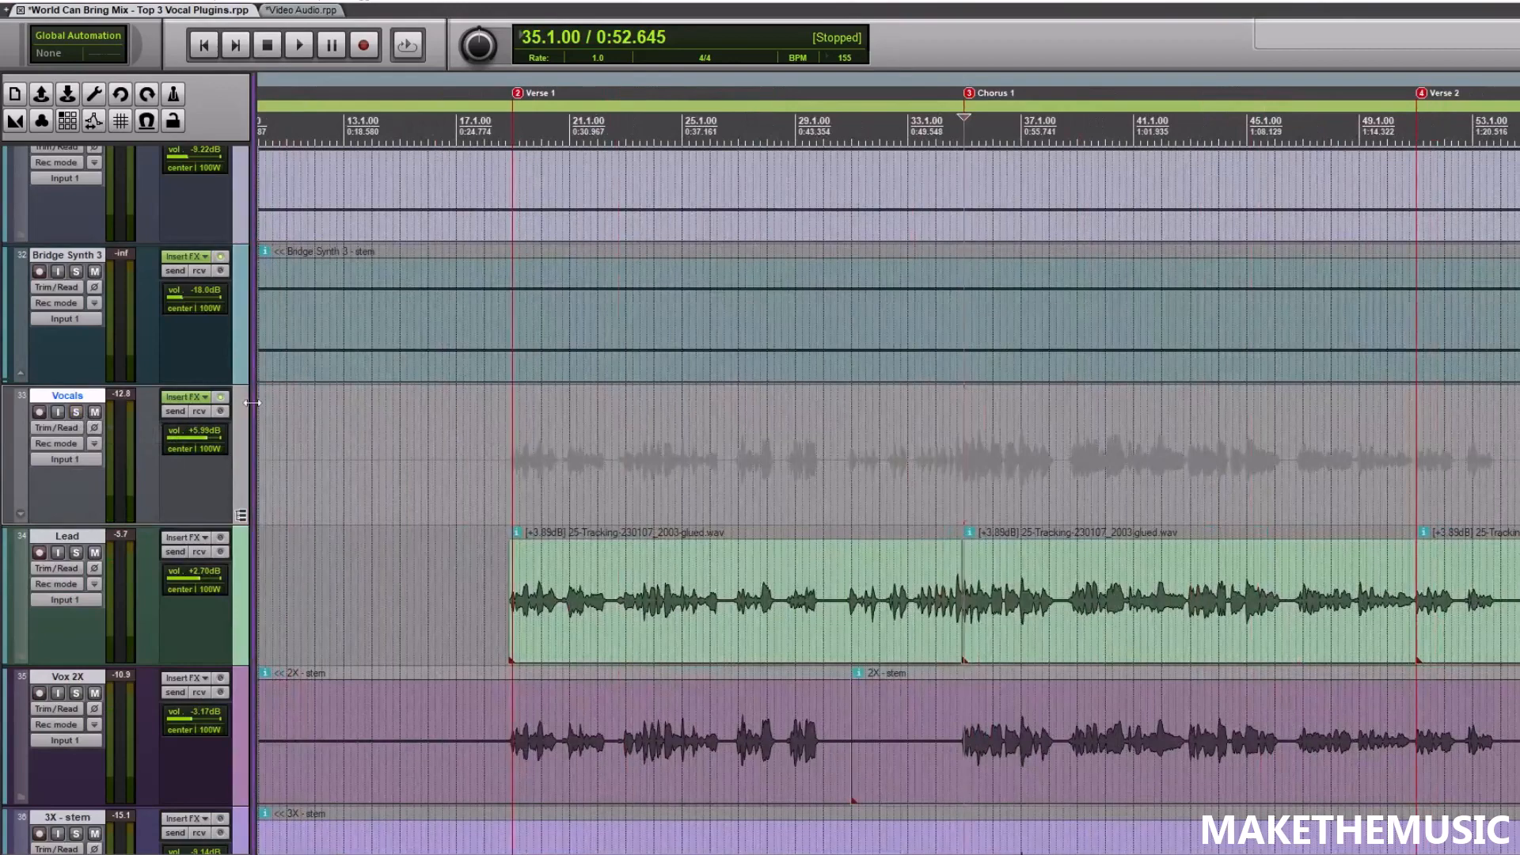
click(181, 397)
click(255, 151)
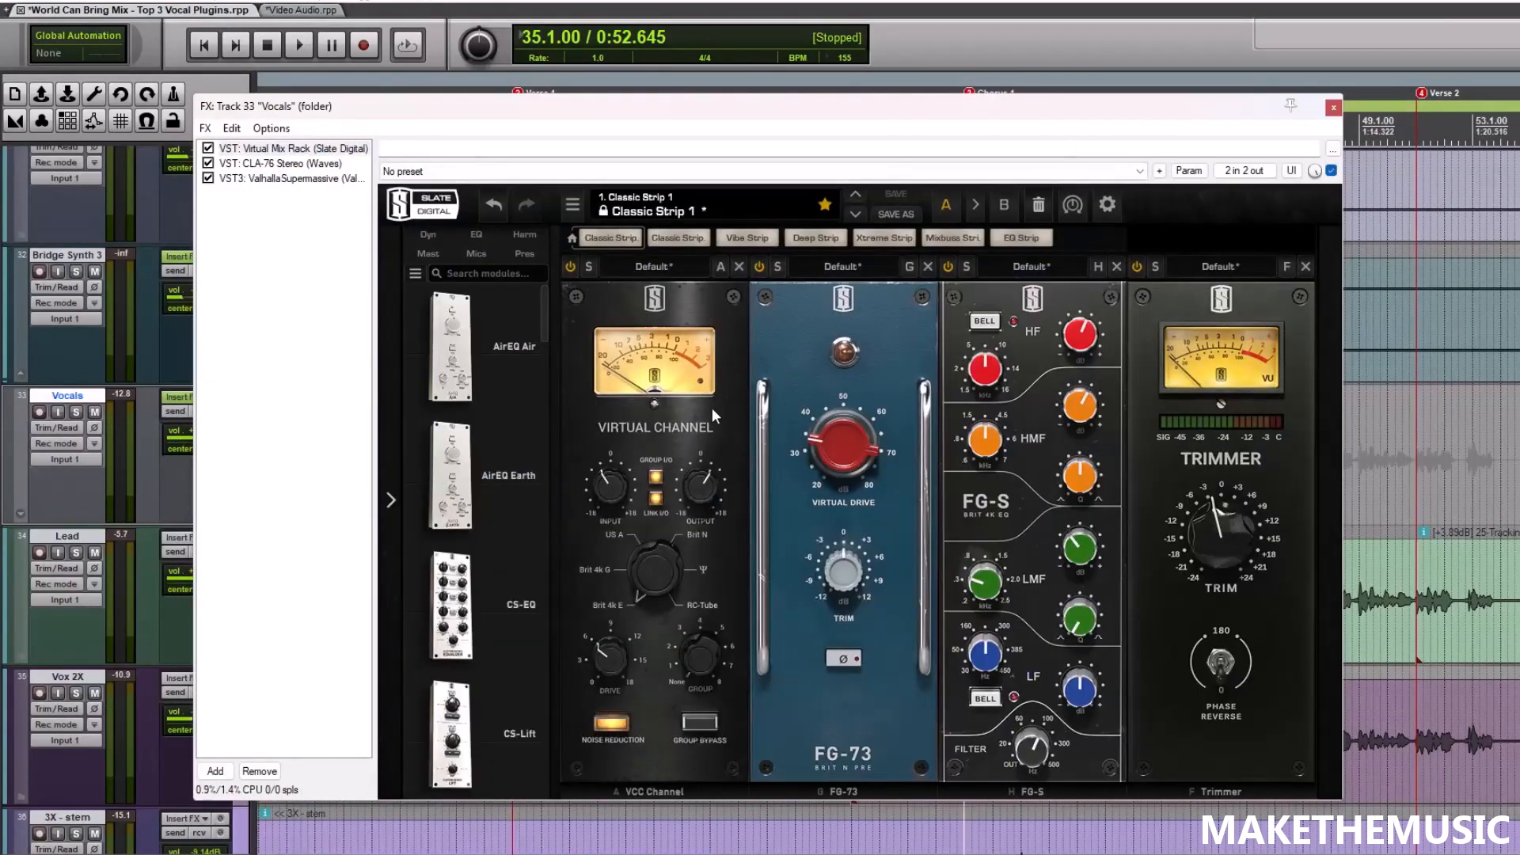
click(320, 165)
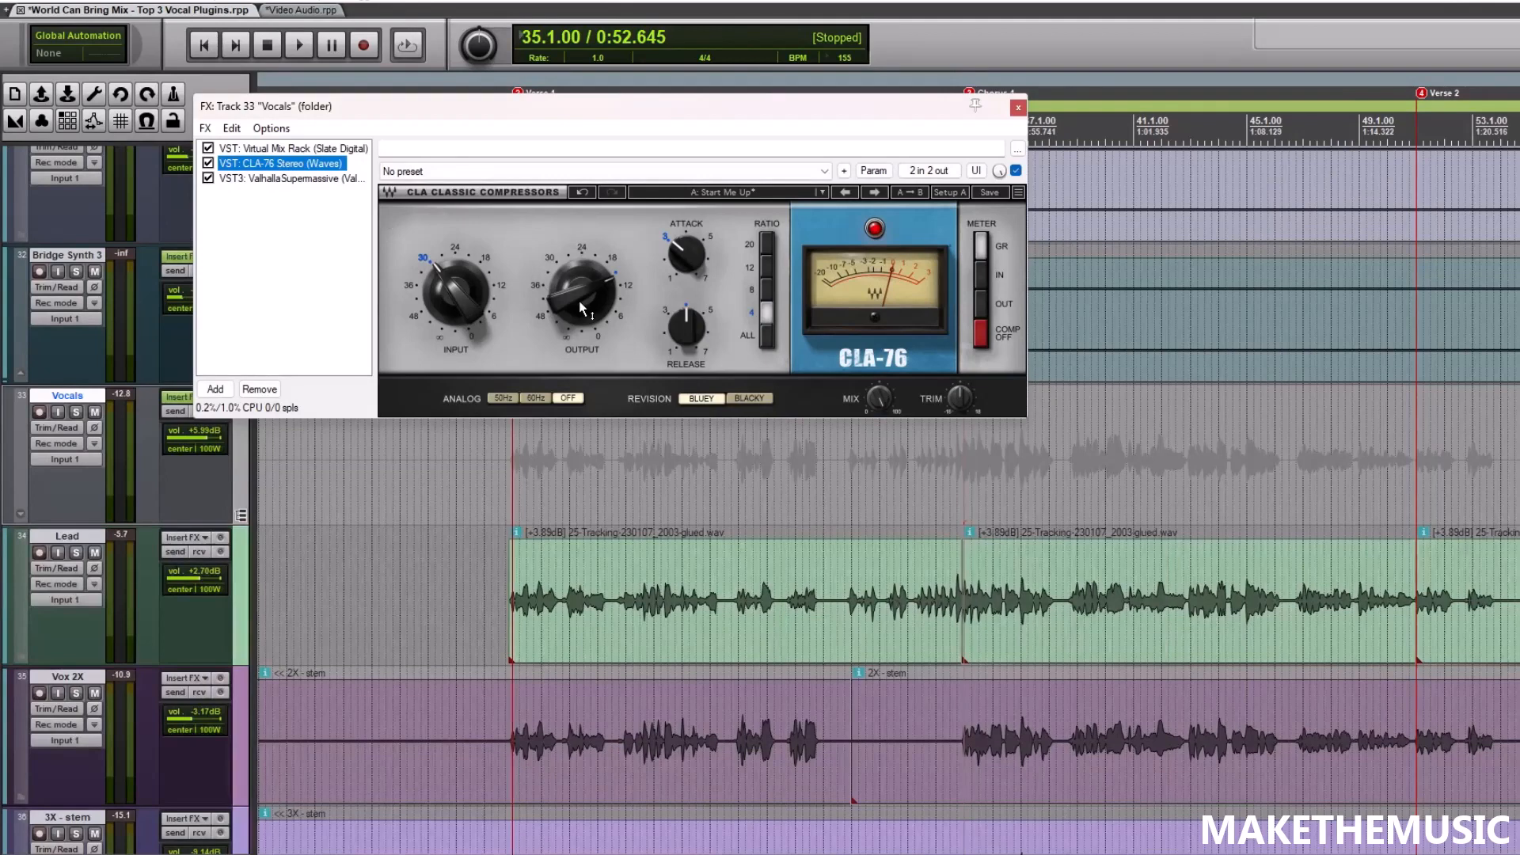
click(316, 180)
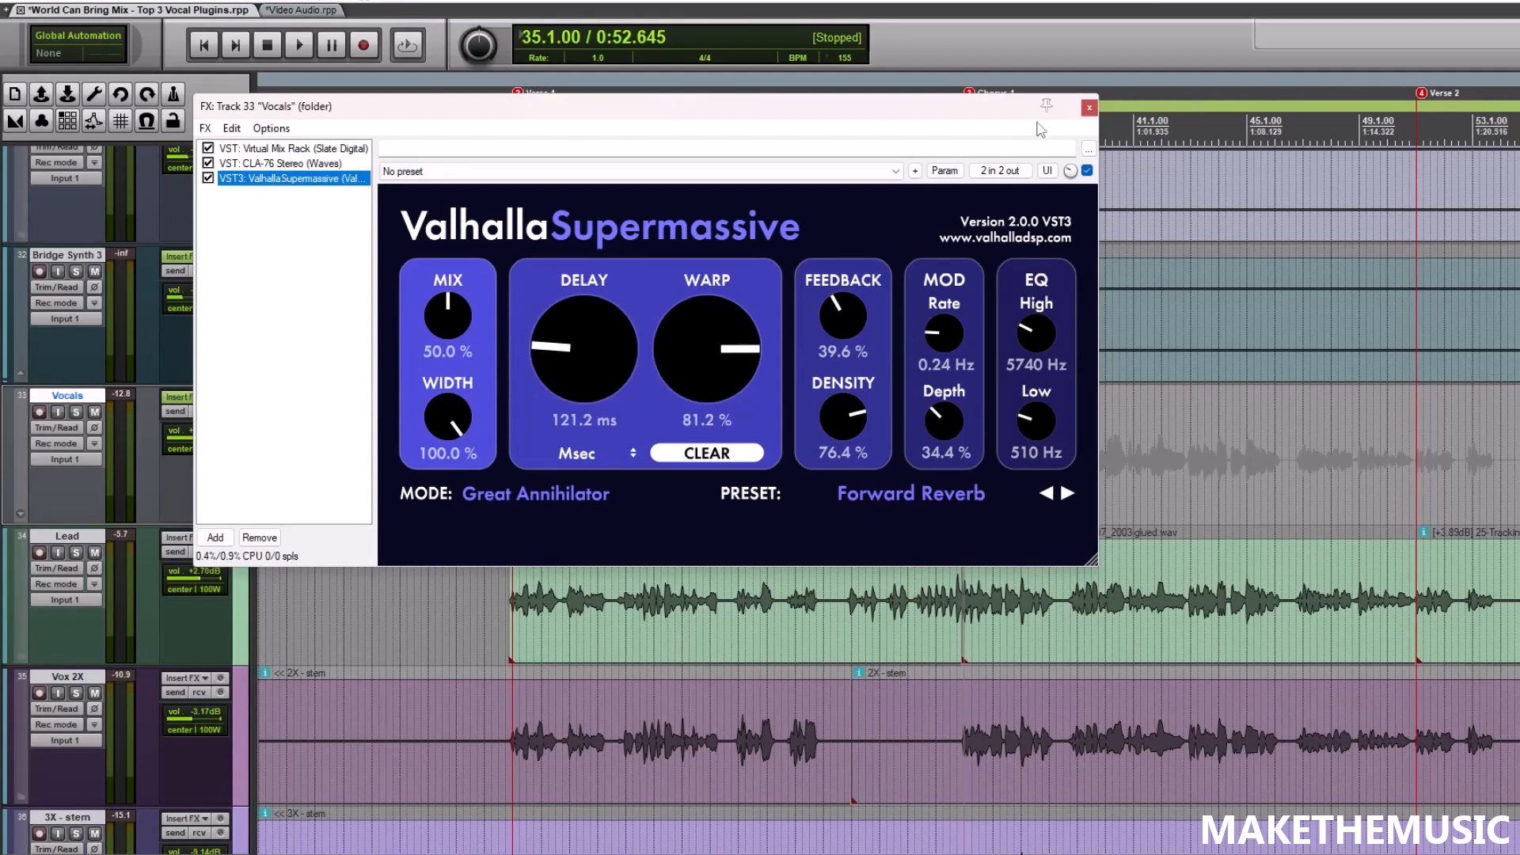
click(1089, 109)
Play the mix from 32.4.00 into Chorus 1, repeatedly bypassing and re-enabling the Vocals effects chain to compare, ending with it enabled
click(929, 452)
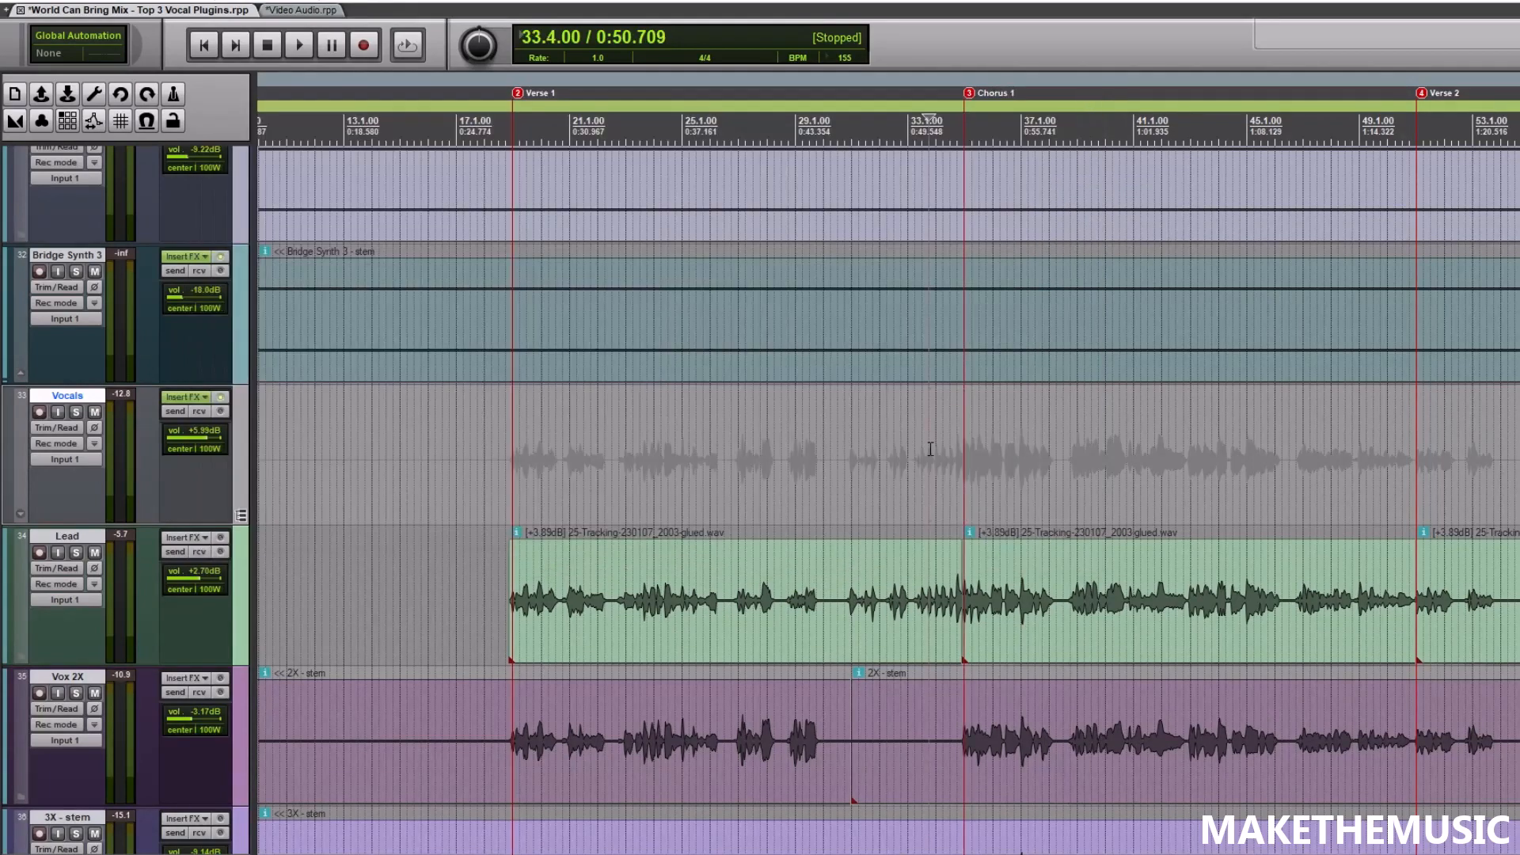
click(900, 458)
click(218, 396)
key(space)
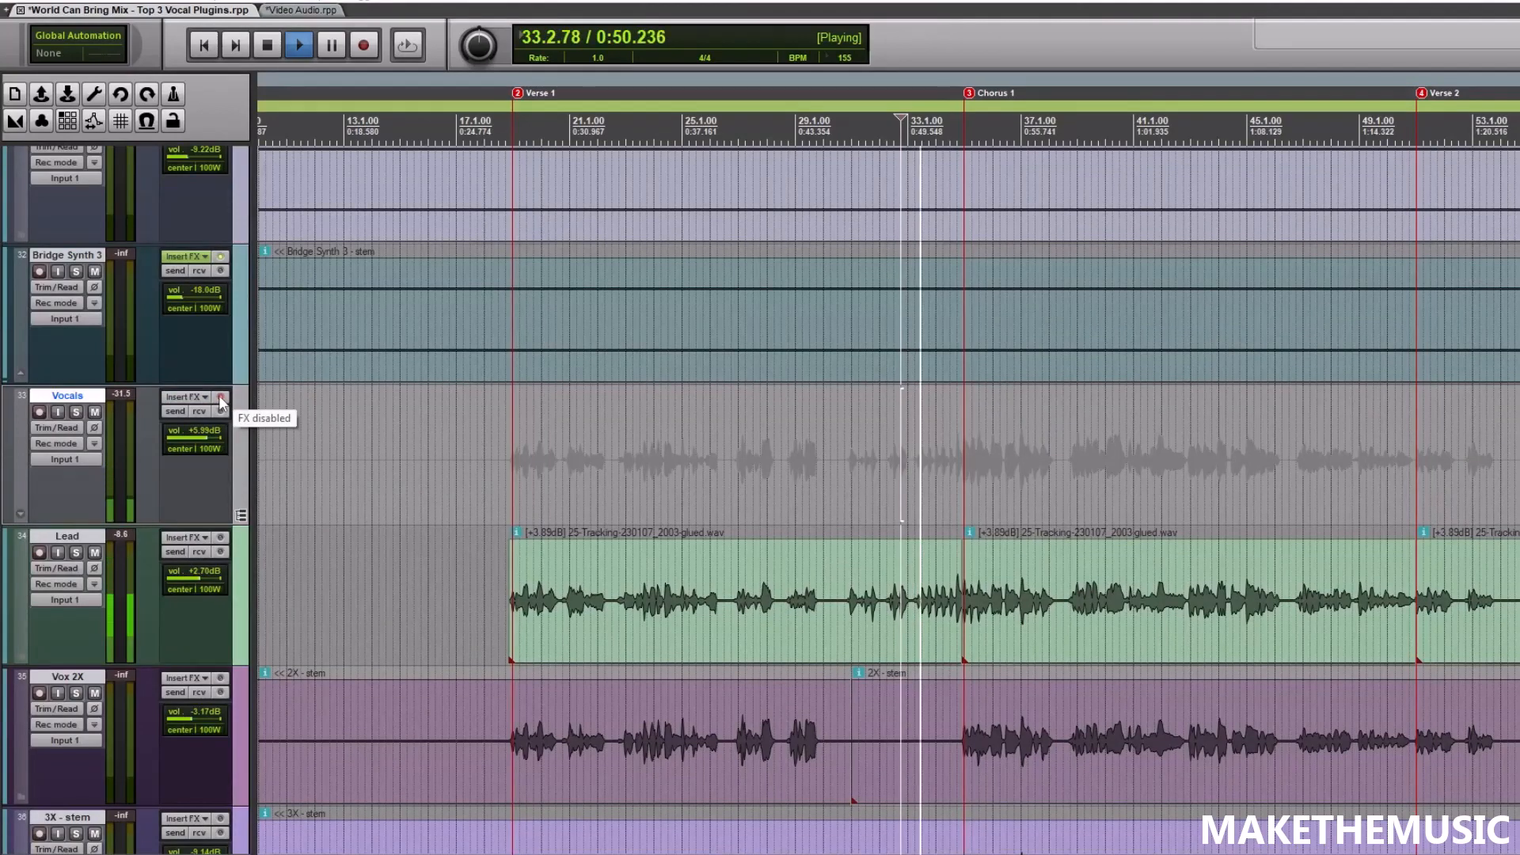
click(218, 395)
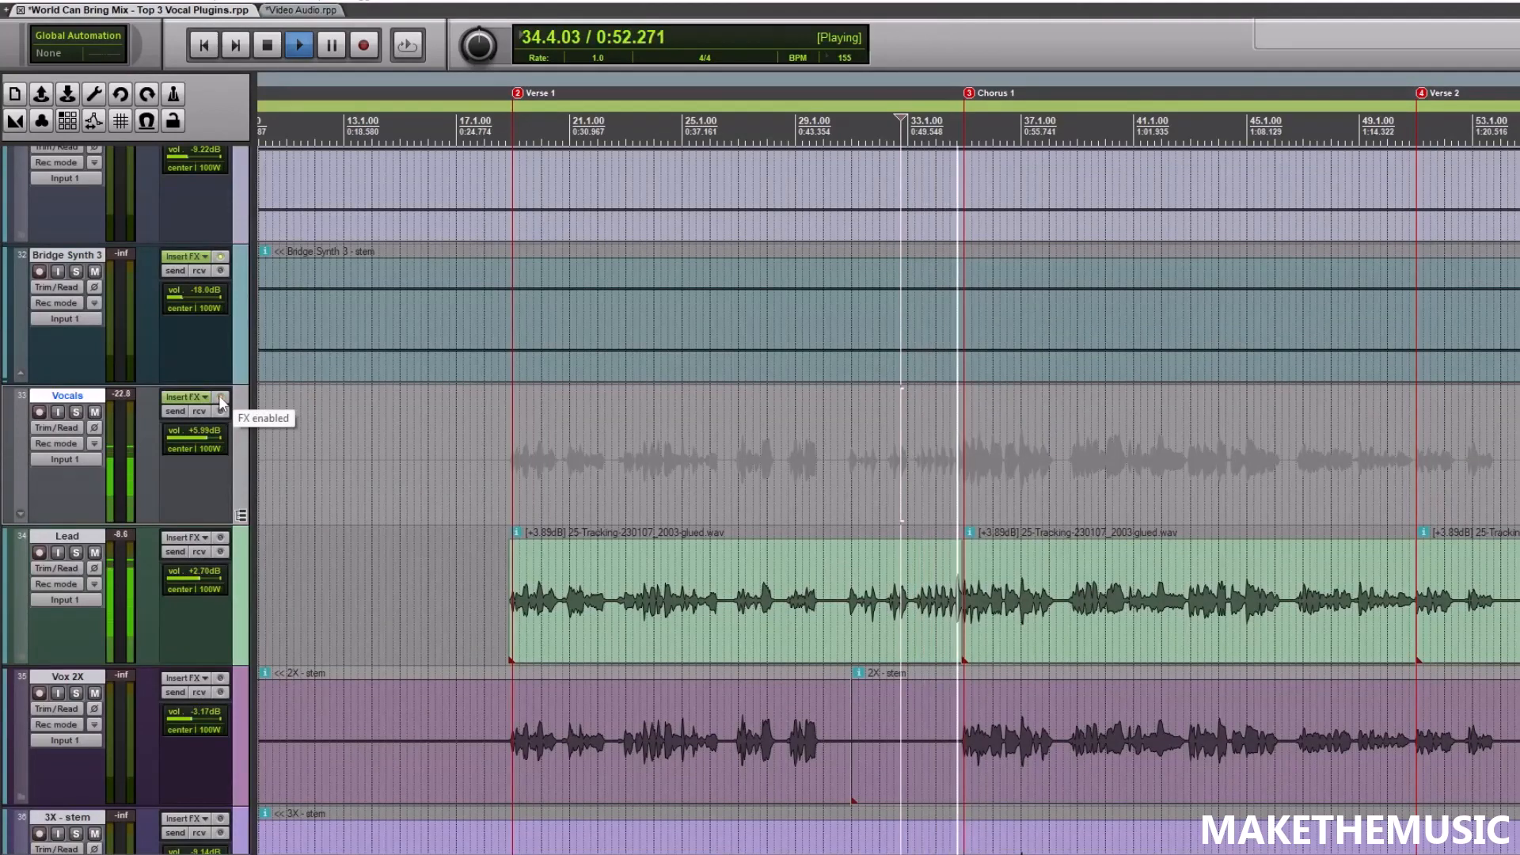
click(218, 396)
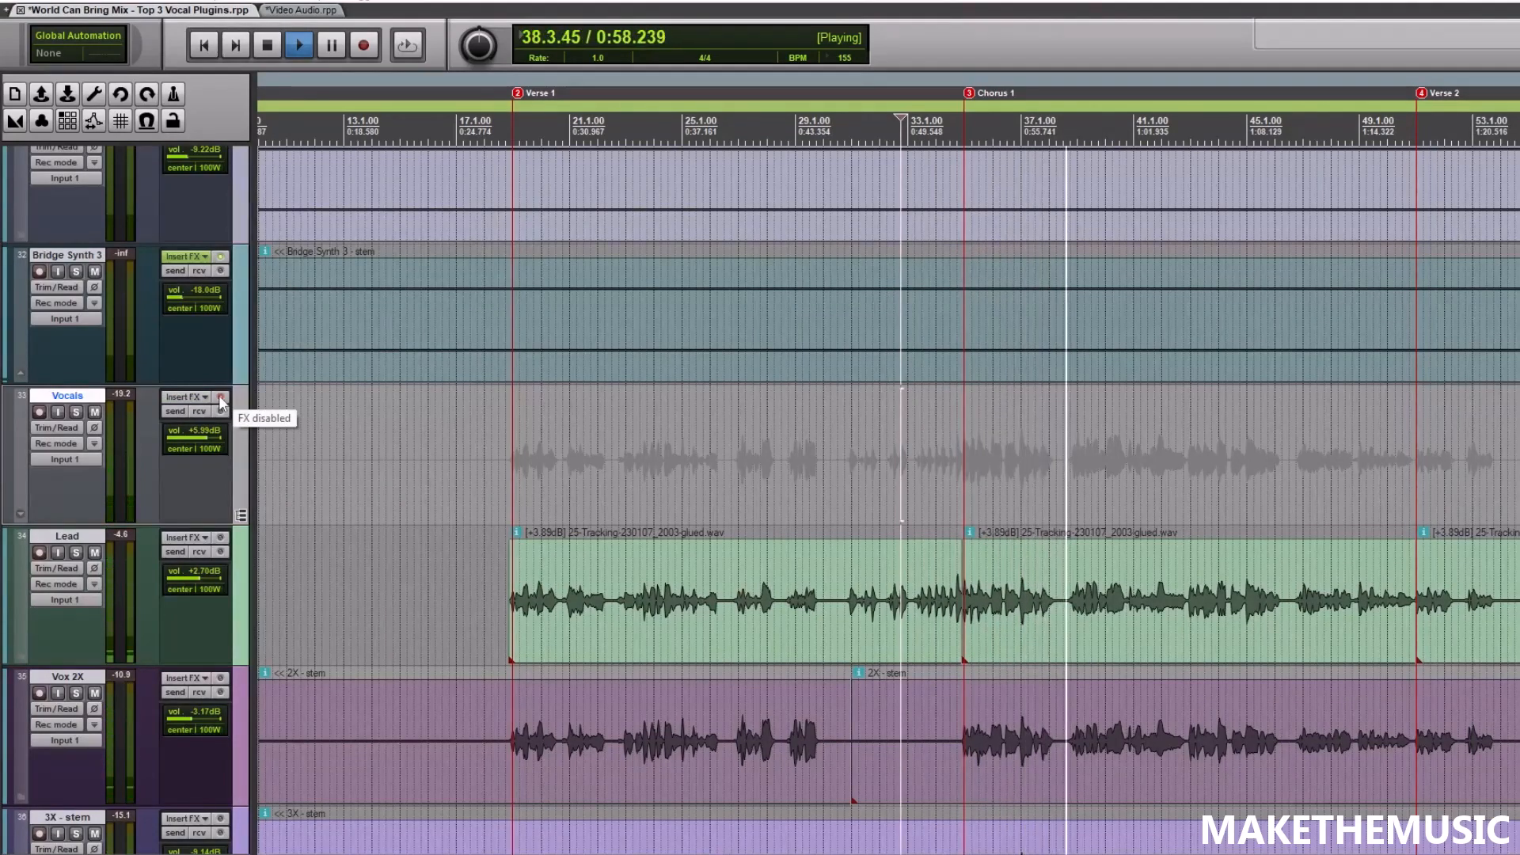
click(219, 396)
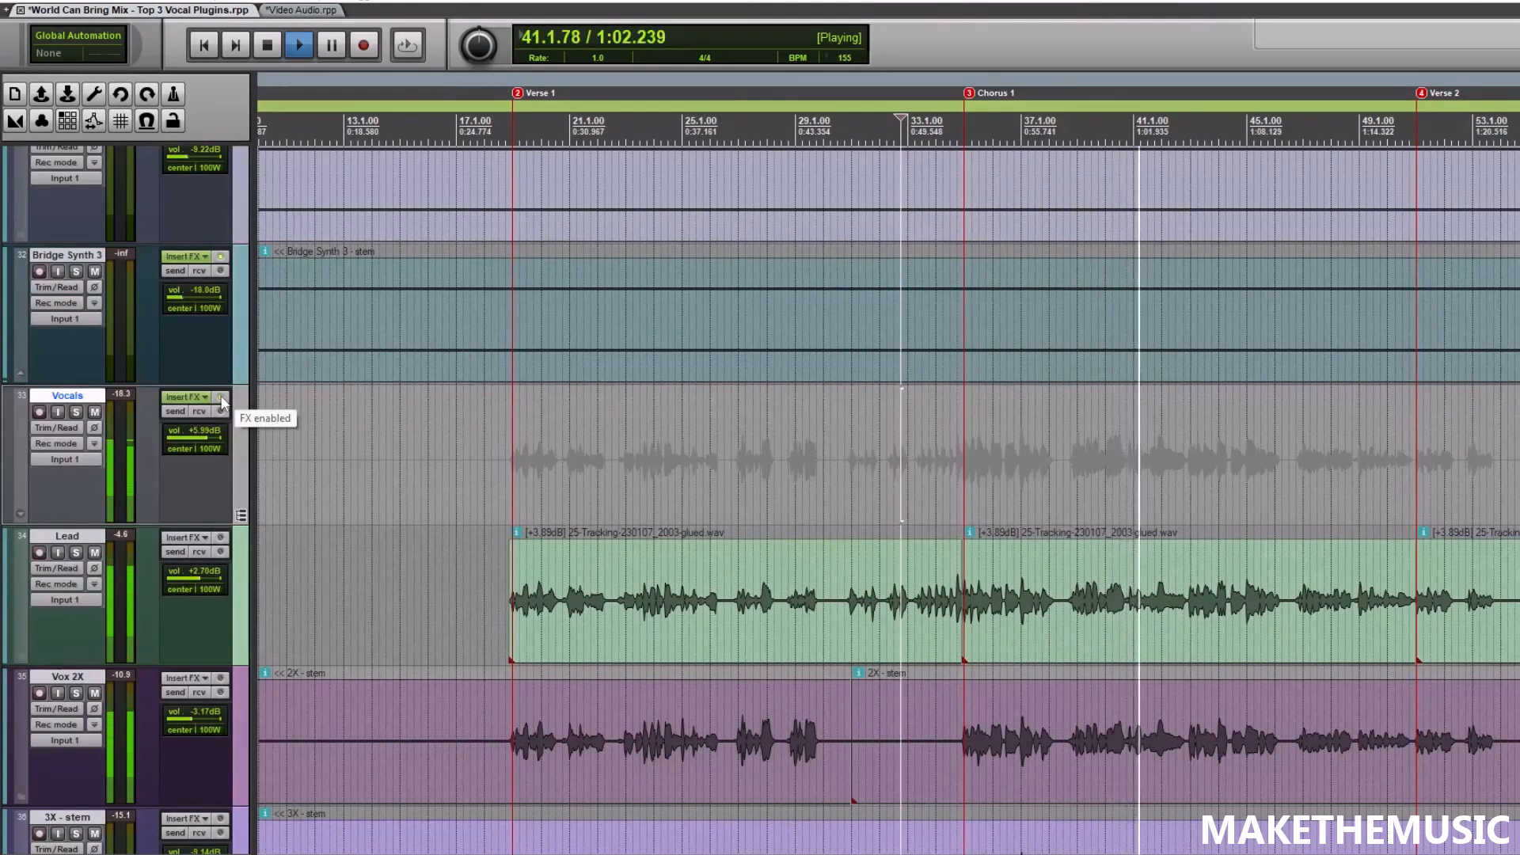
click(222, 401)
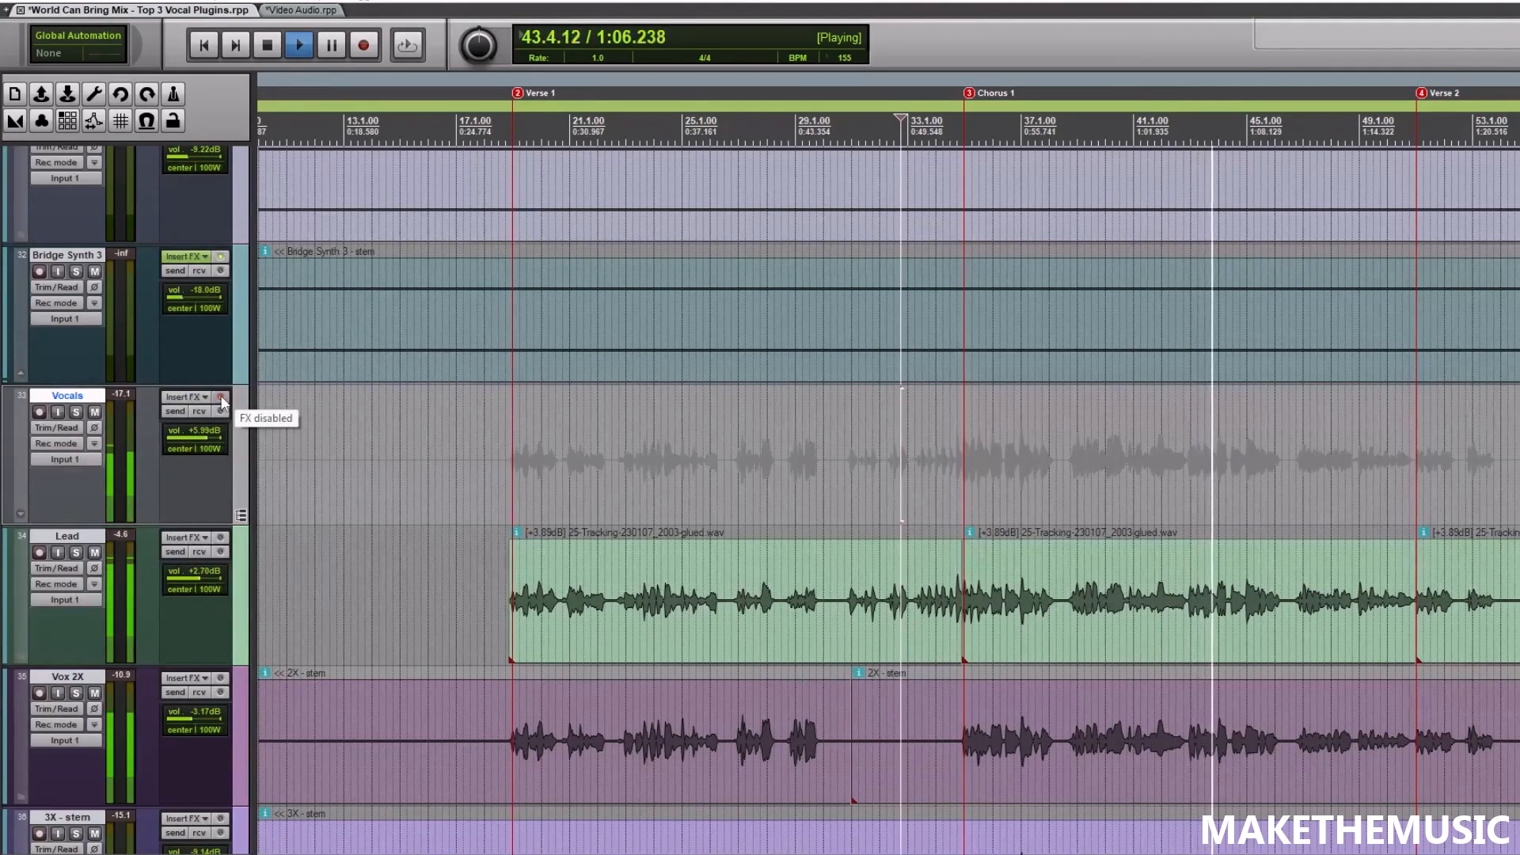
click(222, 398)
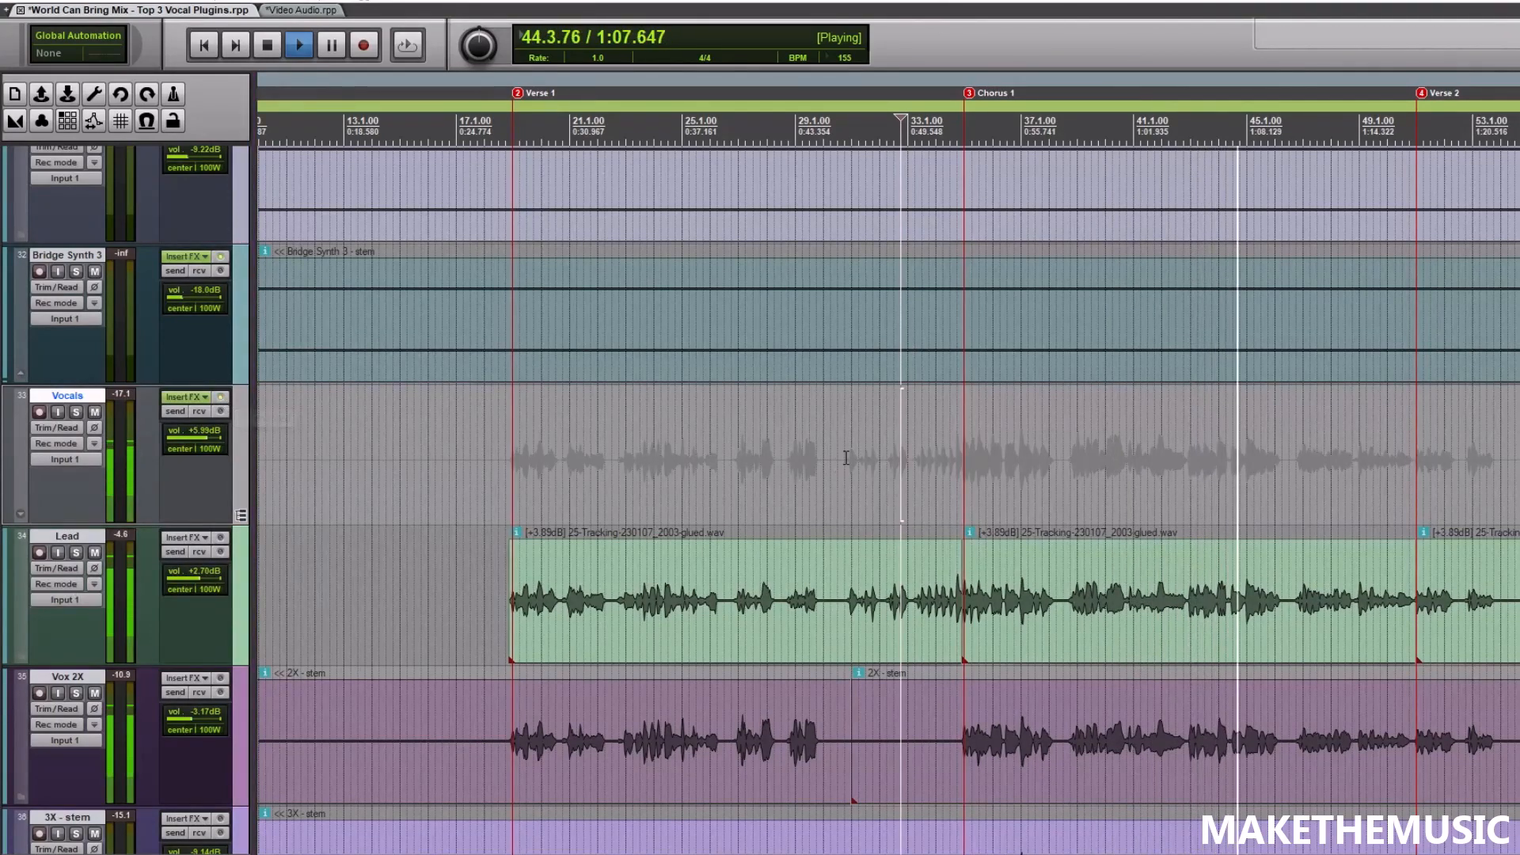
key(space)
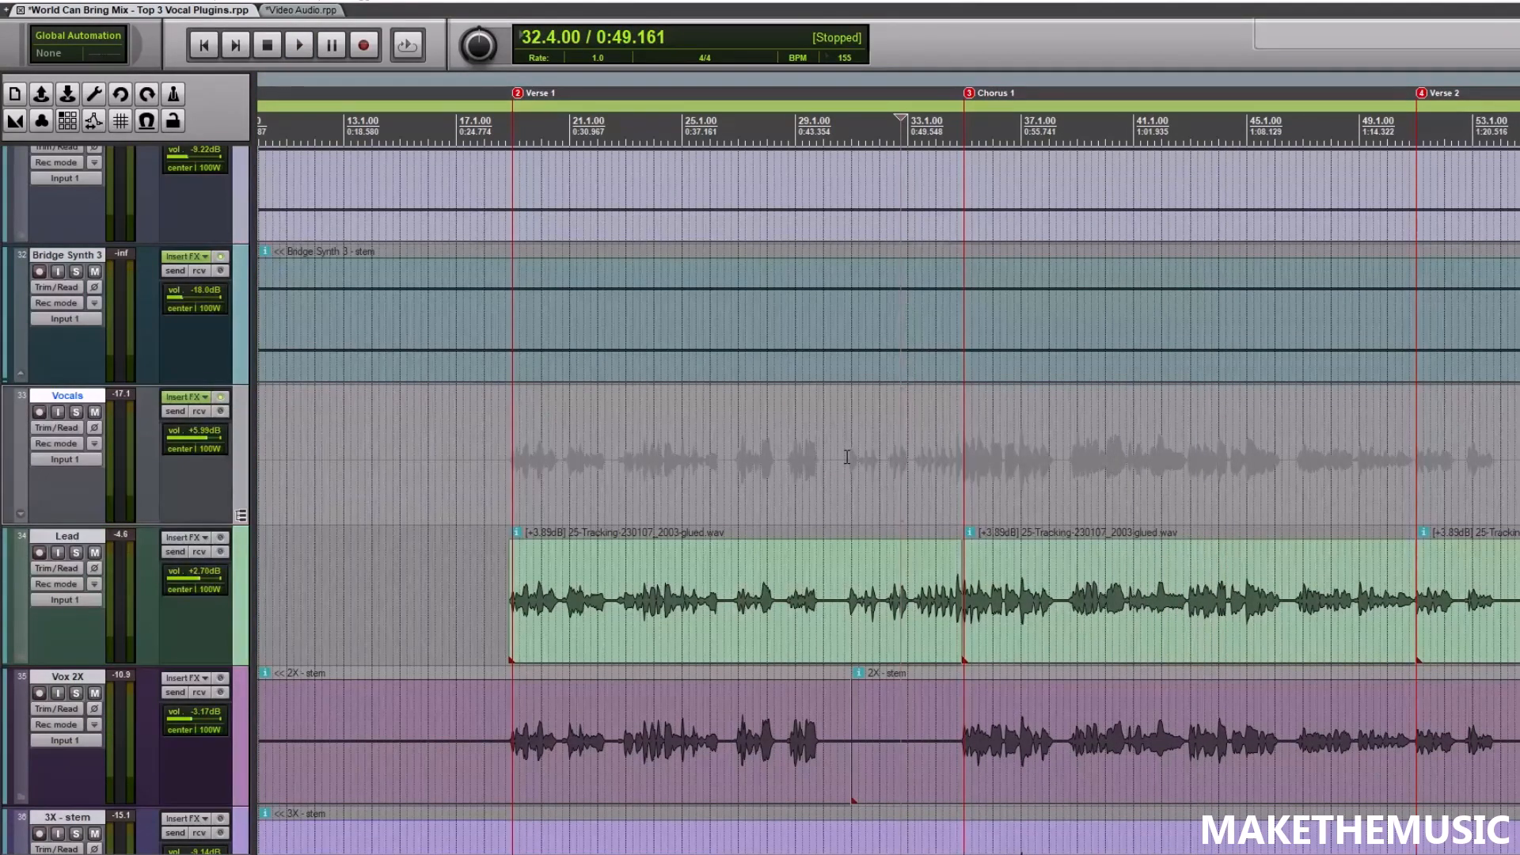